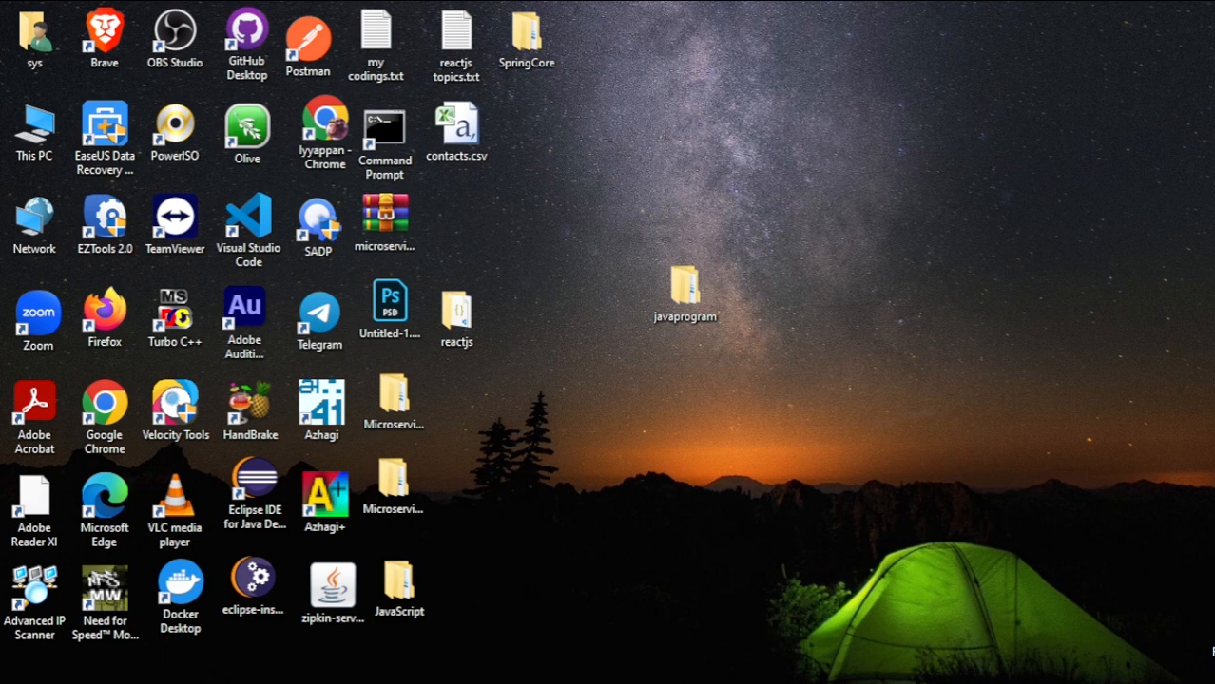
- Read through the GitHub upload checklist in Notepad, highlight its first item about creating a repository, and return to the GitHub dashboard in Chrome
left_click(988, 683)
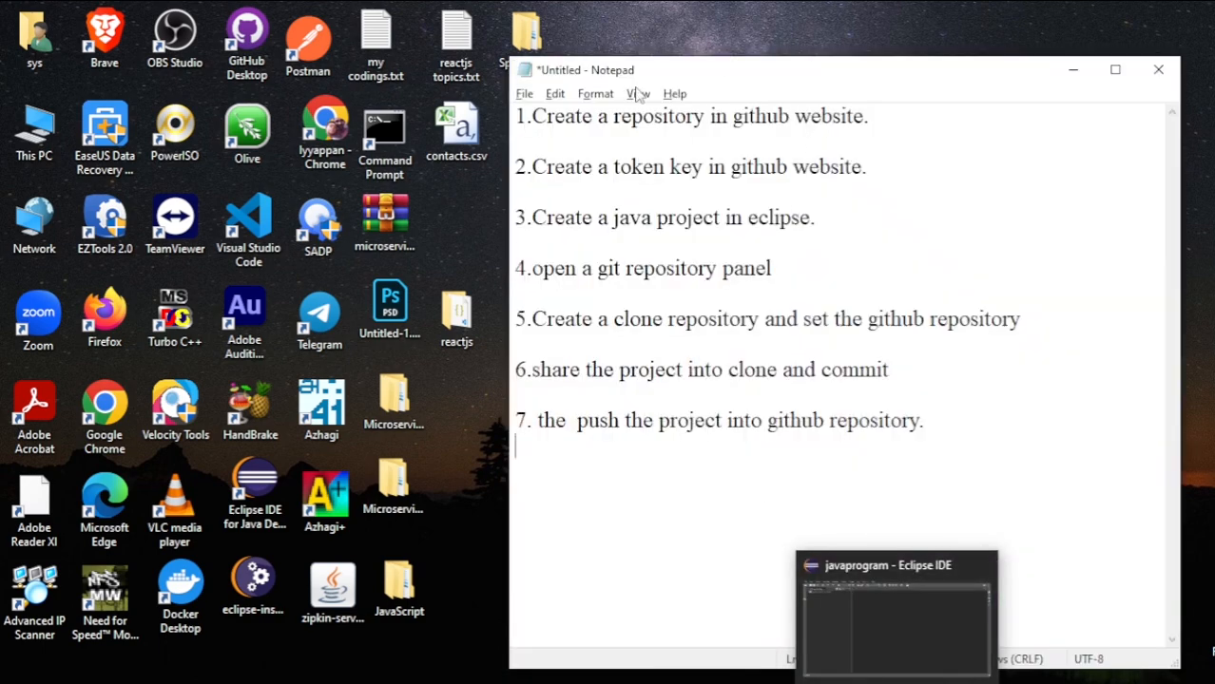
left_click_drag(515, 116, 903, 116)
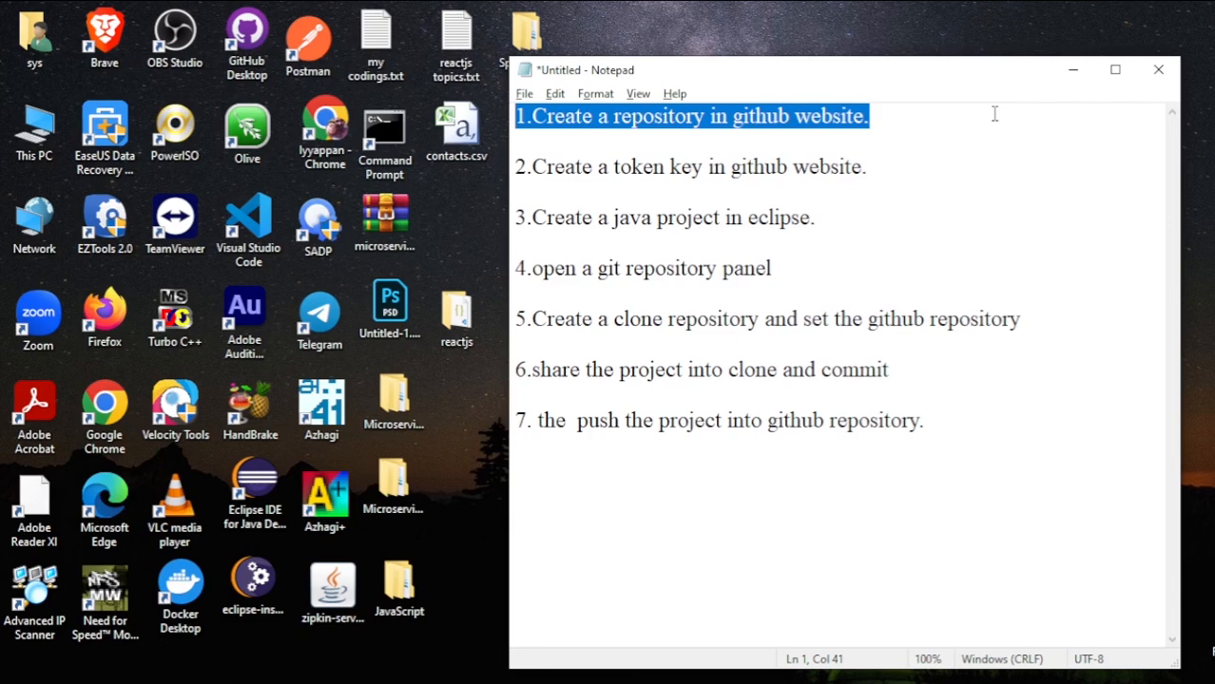
left_click(804, 680)
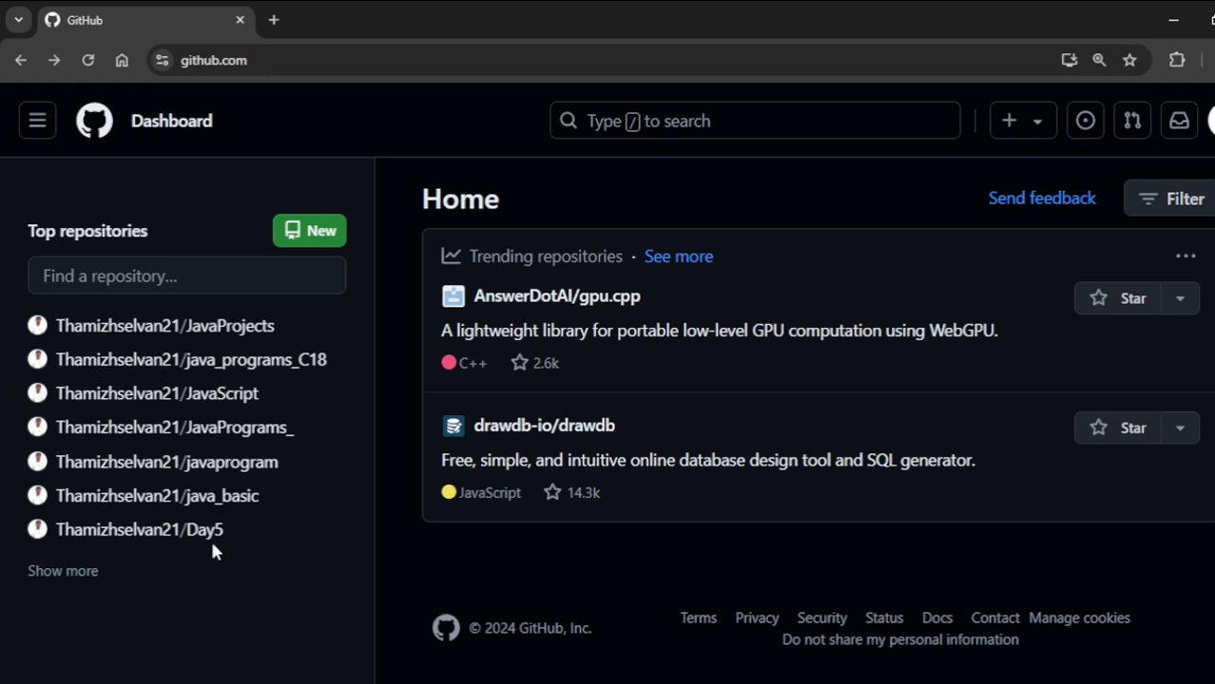
mouse_move(860, 677)
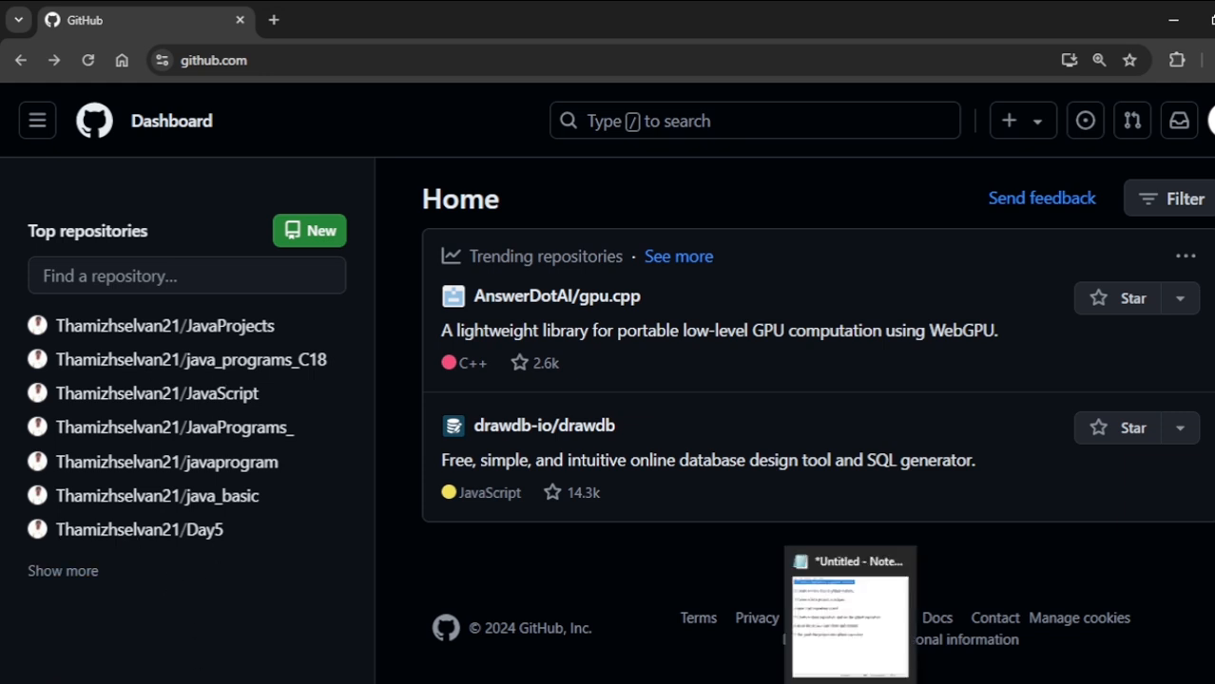
left_click(846, 594)
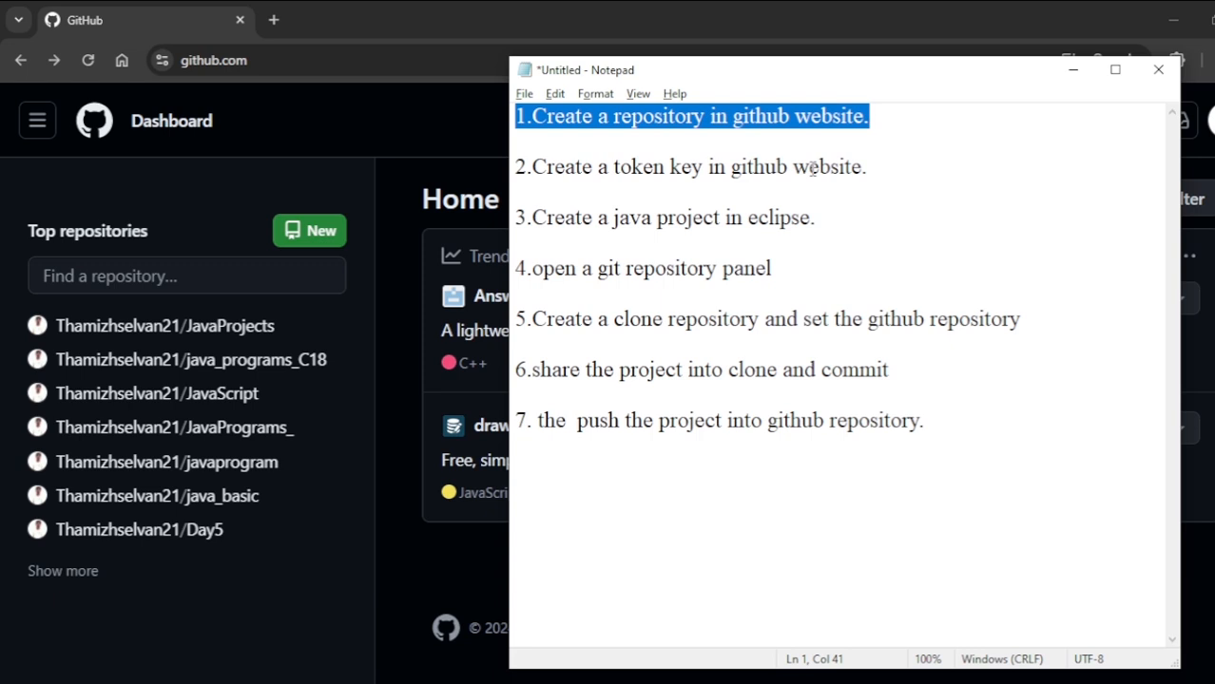
left_click(621, 116)
left_click(1072, 70)
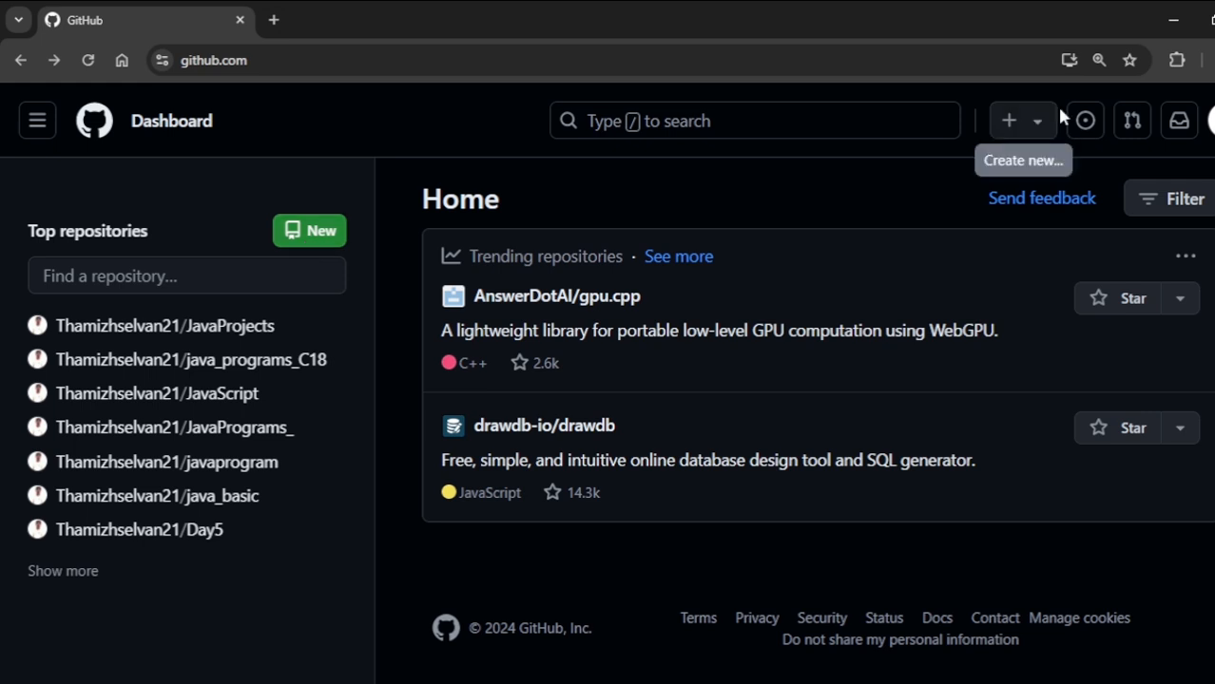
- Start a new GitHub repository and name it javasample
left_click(1021, 121)
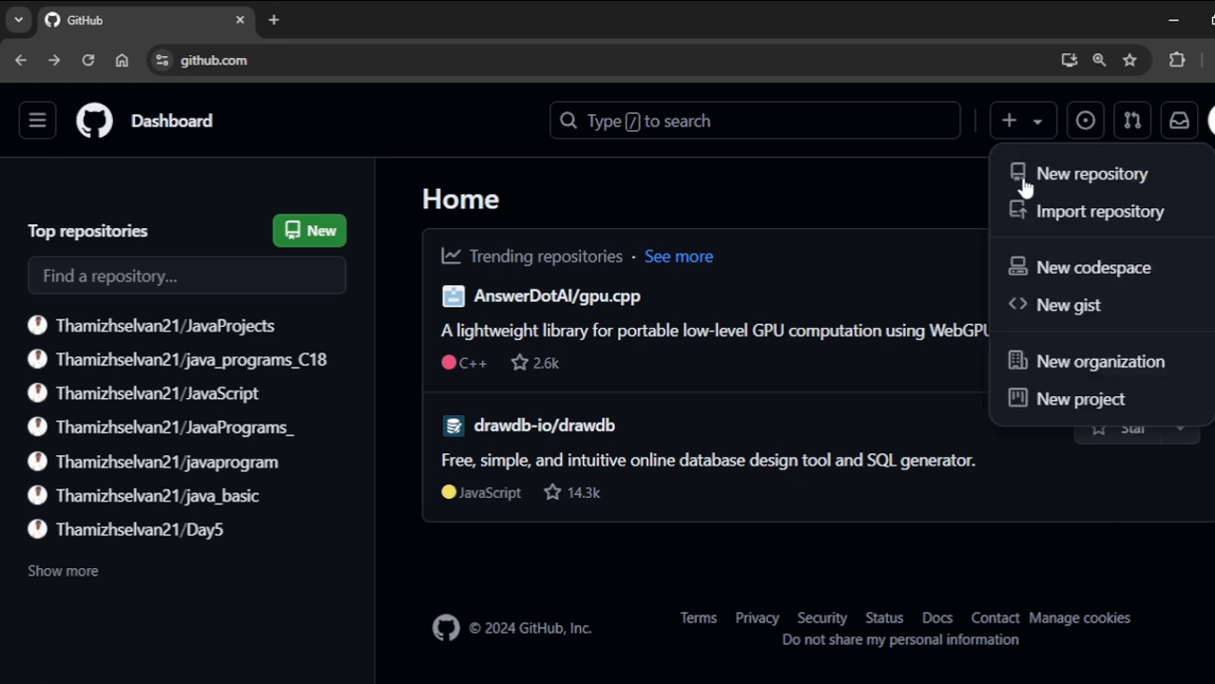
left_click(1112, 190)
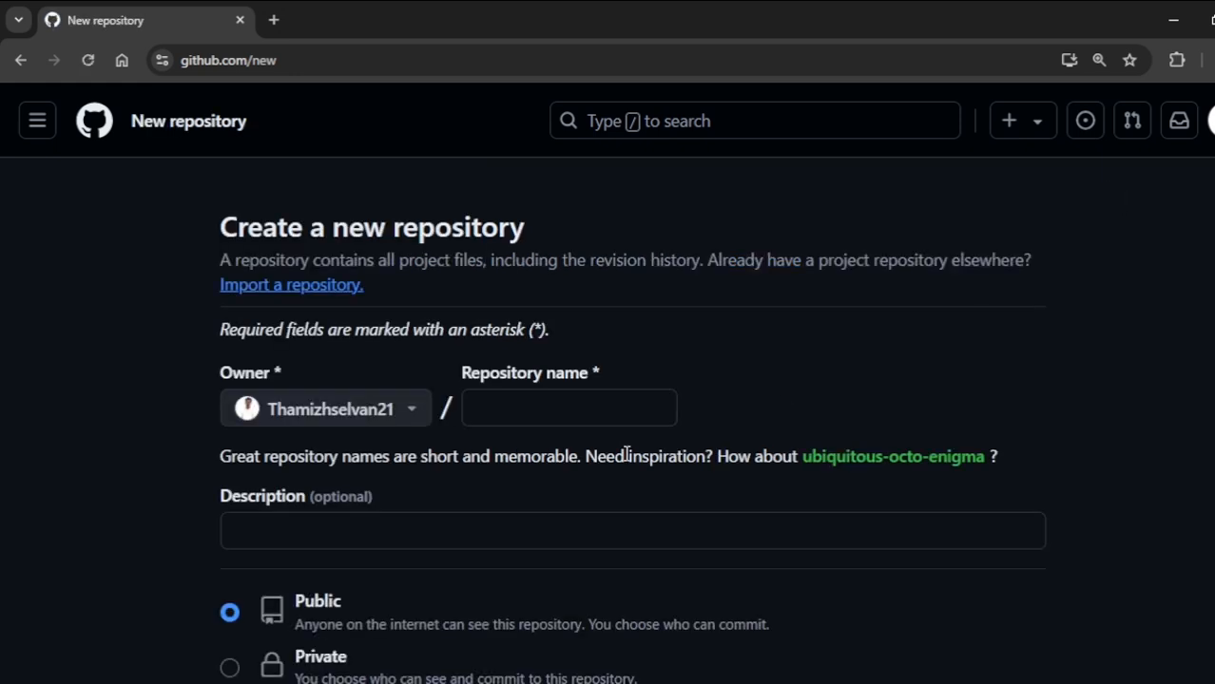
left_click(557, 399)
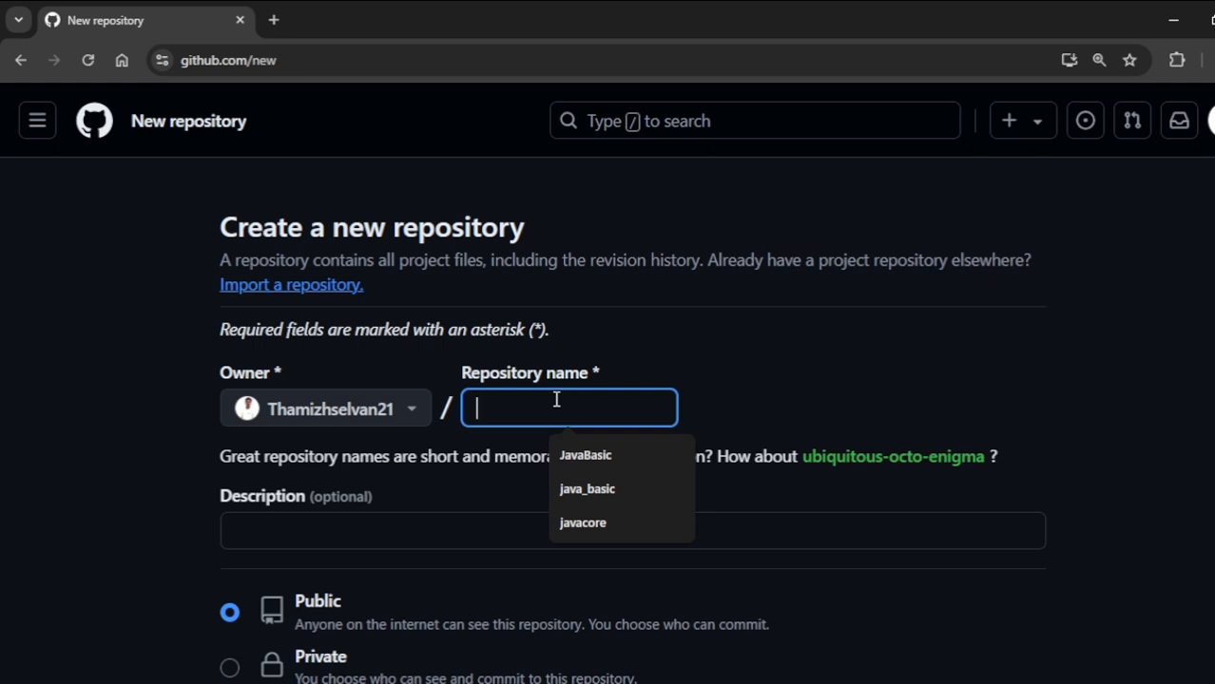
key("alt+Tab")
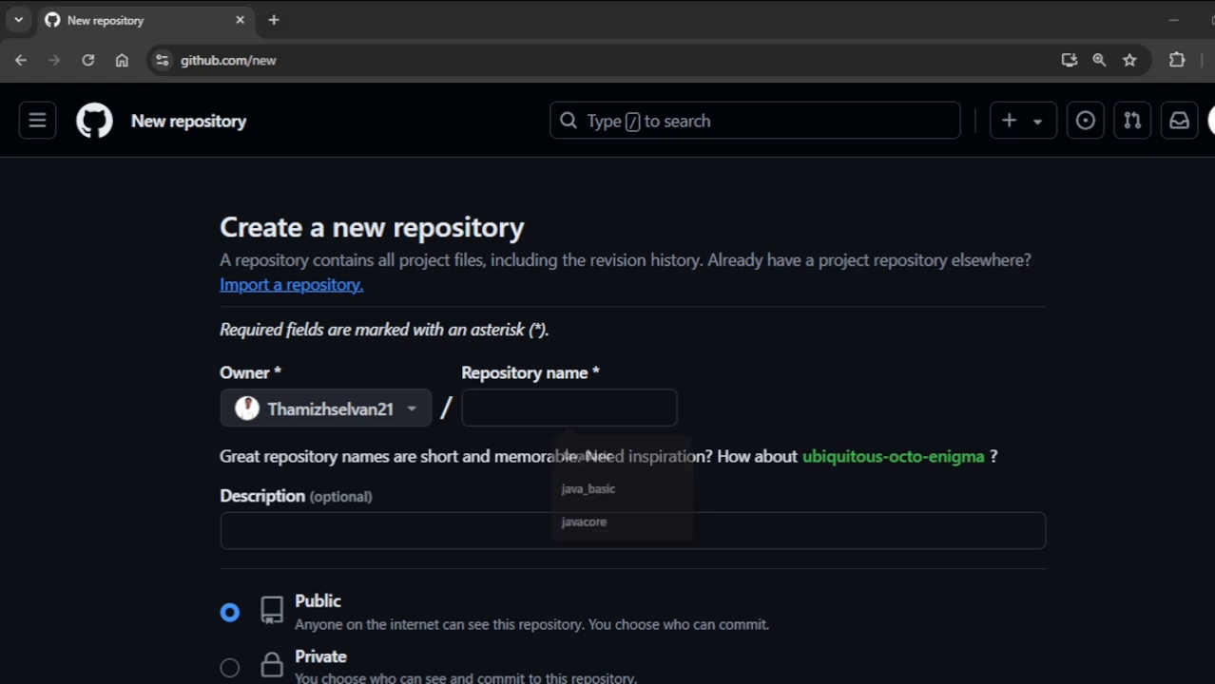
key("alt+Tab")
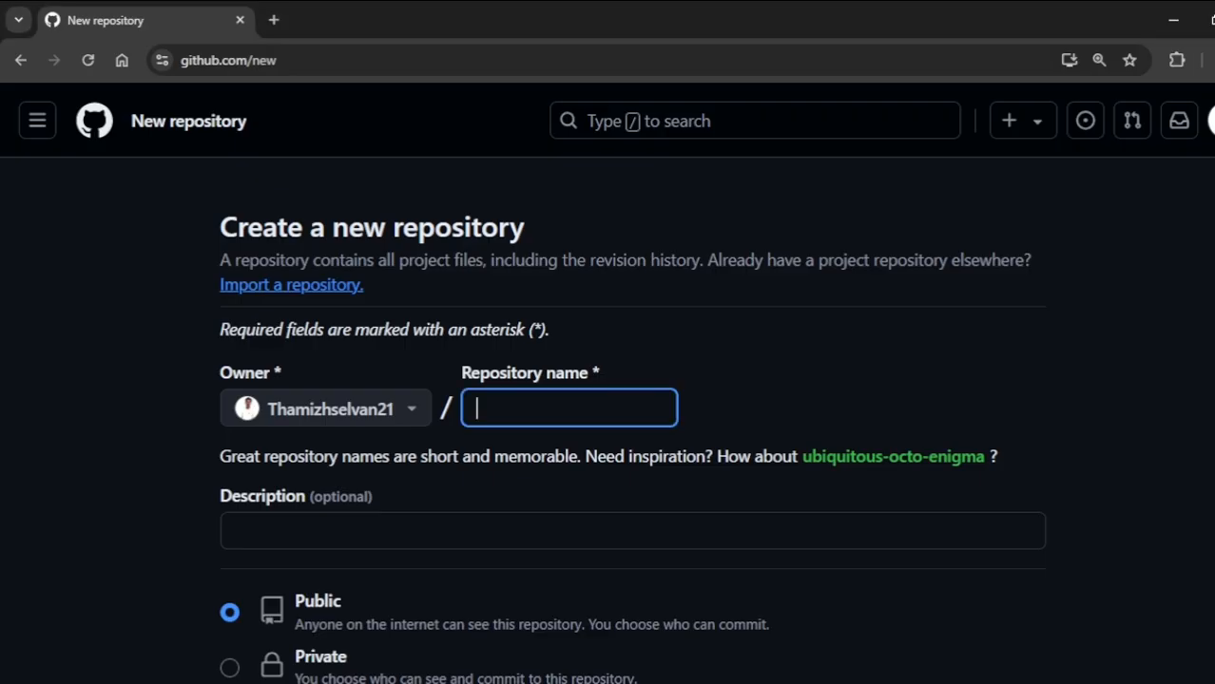
key("alt+Tab")
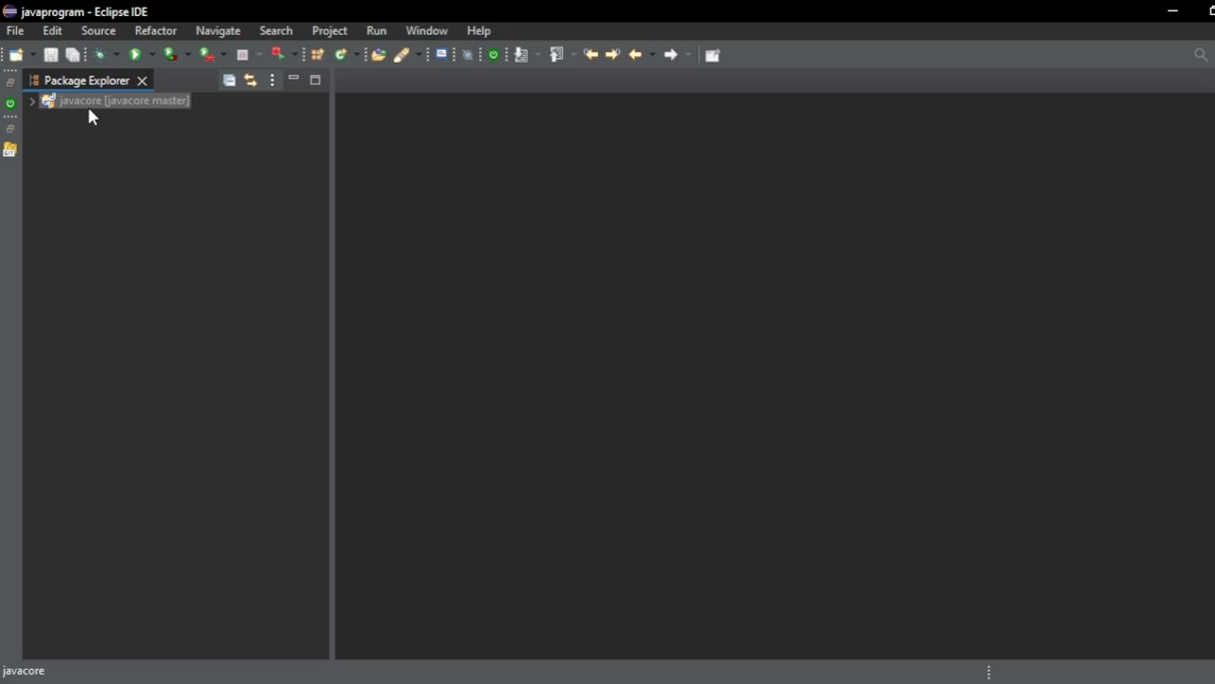
key("alt+Tab")
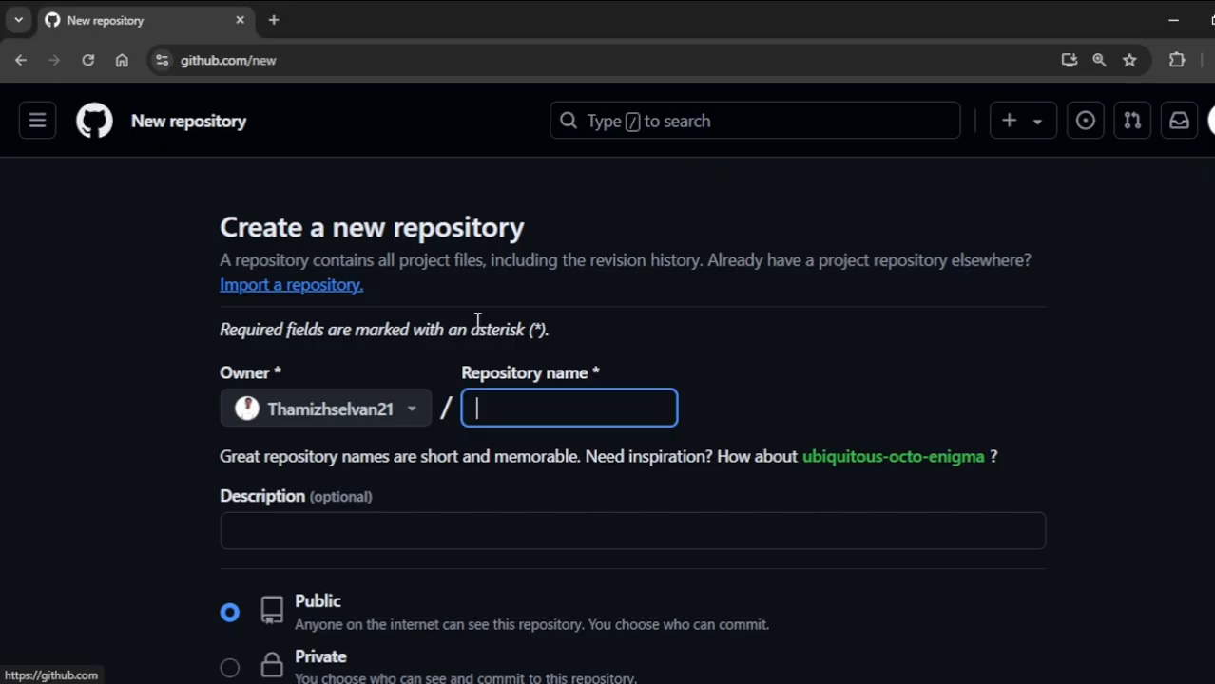
type("j")
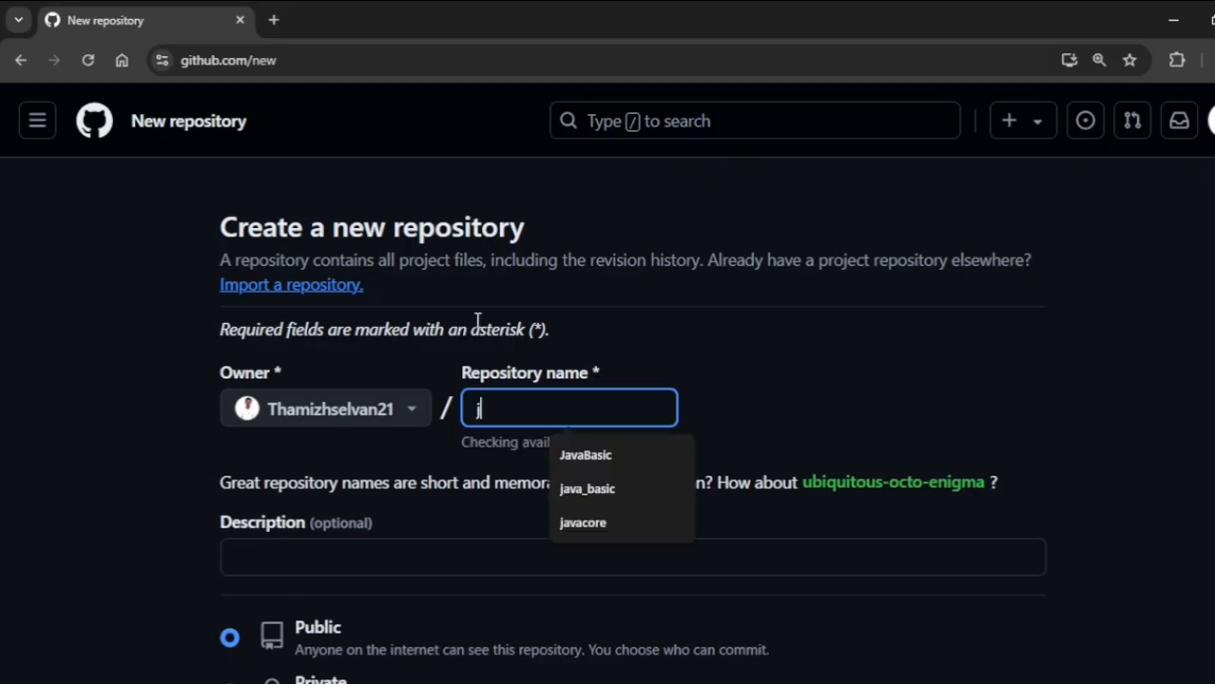
type("avasample")
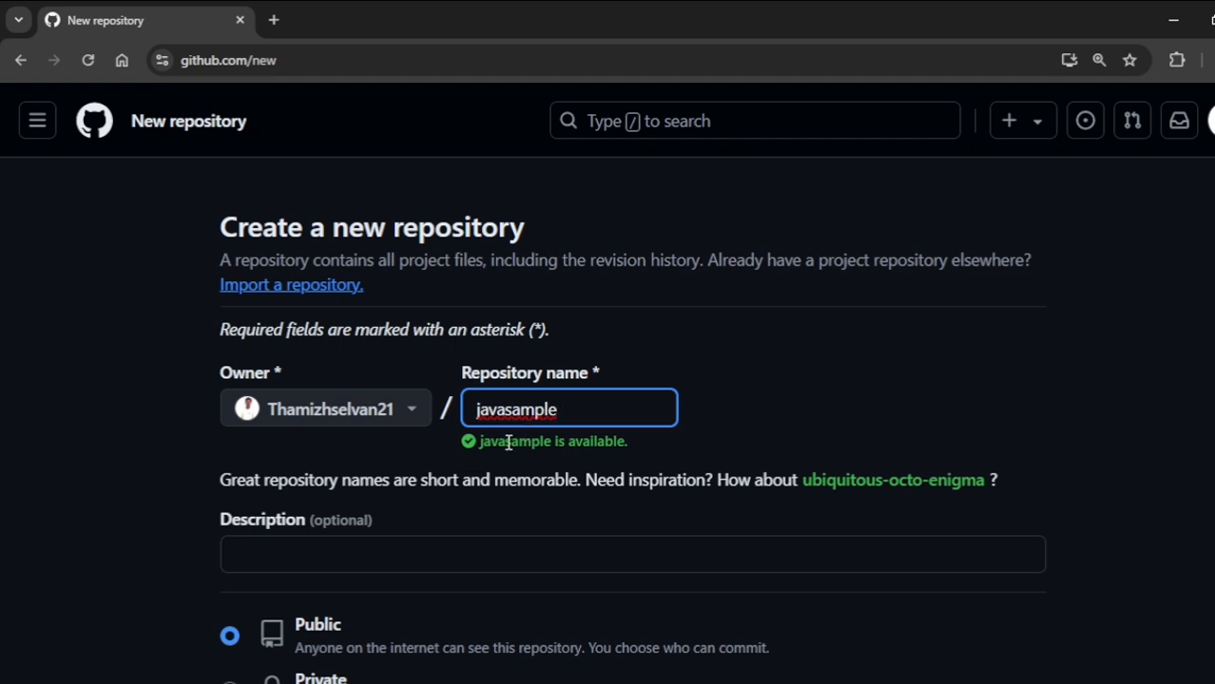
- Enter "This is my basic java project repository" as the new repository's description
scroll(418, 471, "down", 2)
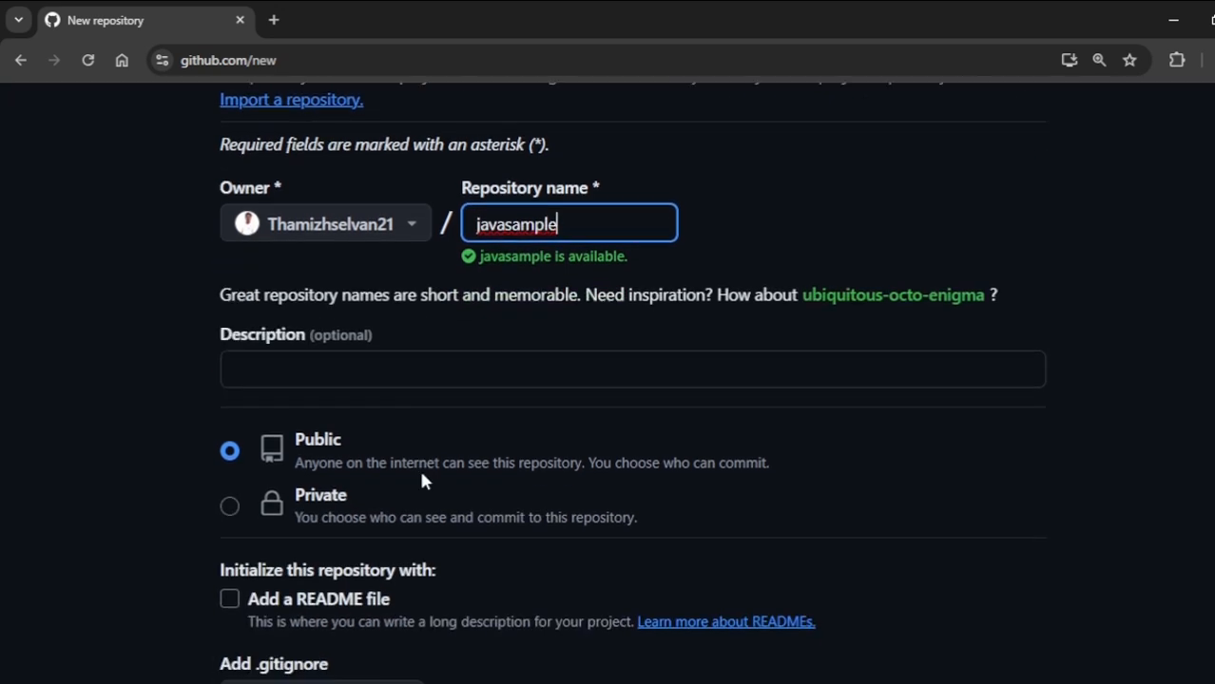
left_click(524, 366)
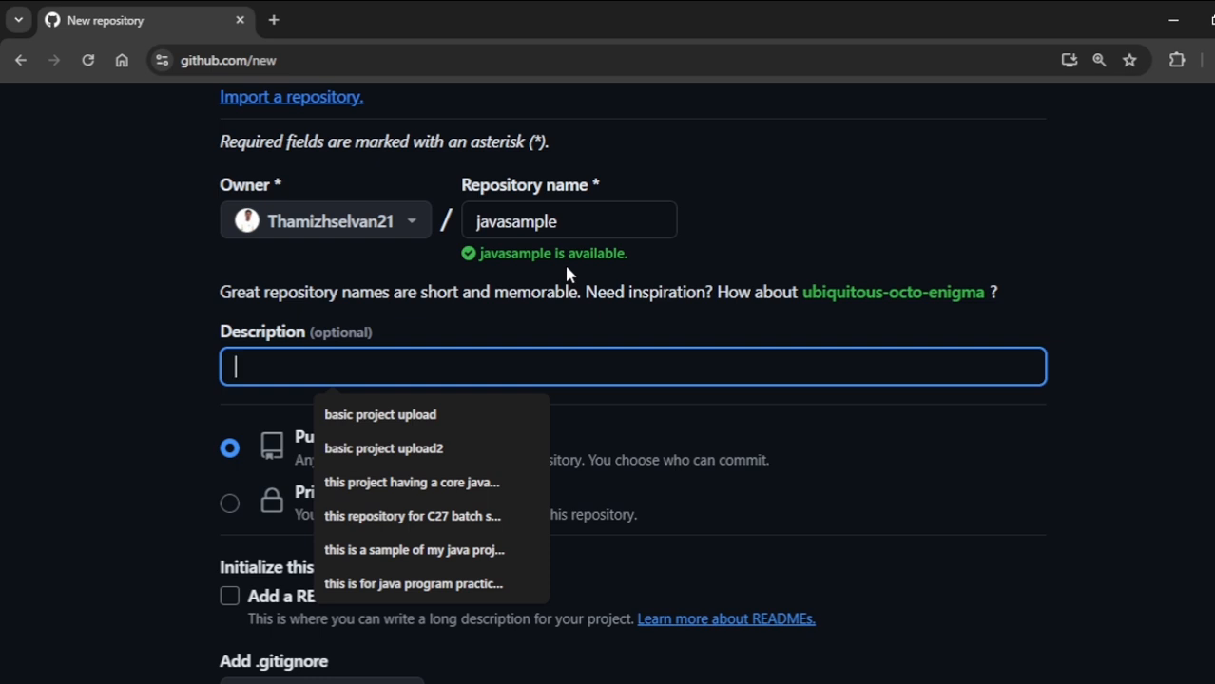
left_click(732, 323)
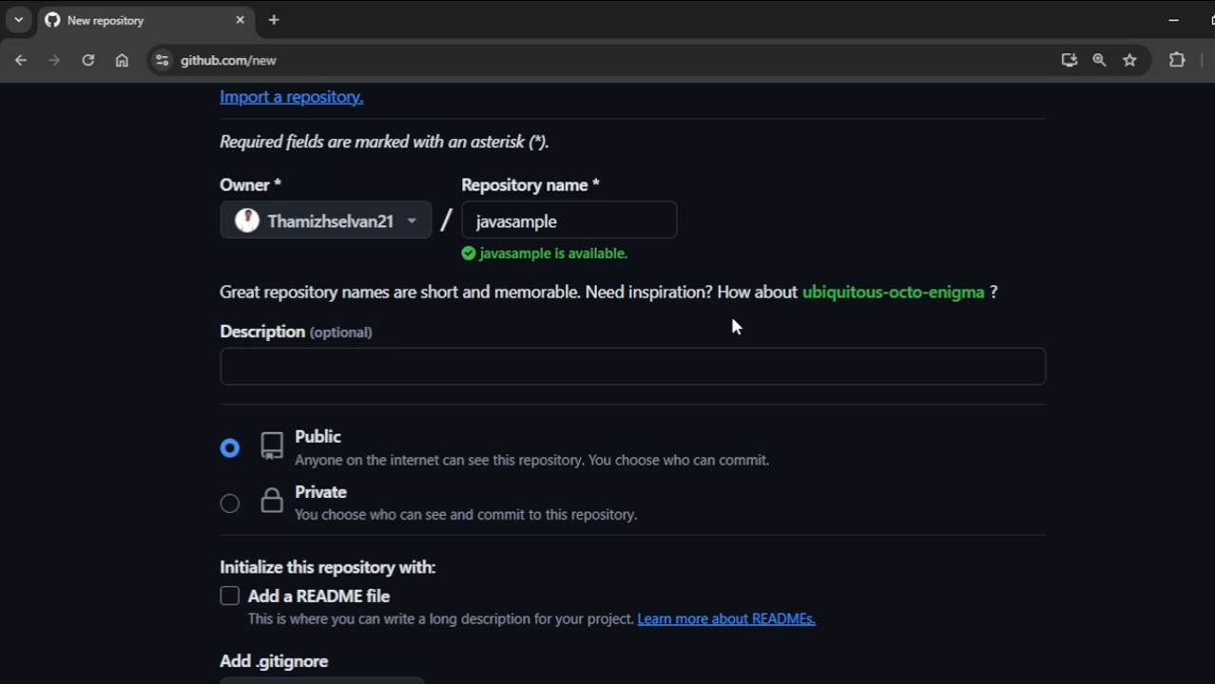
scroll(1176, 282, "up", 1)
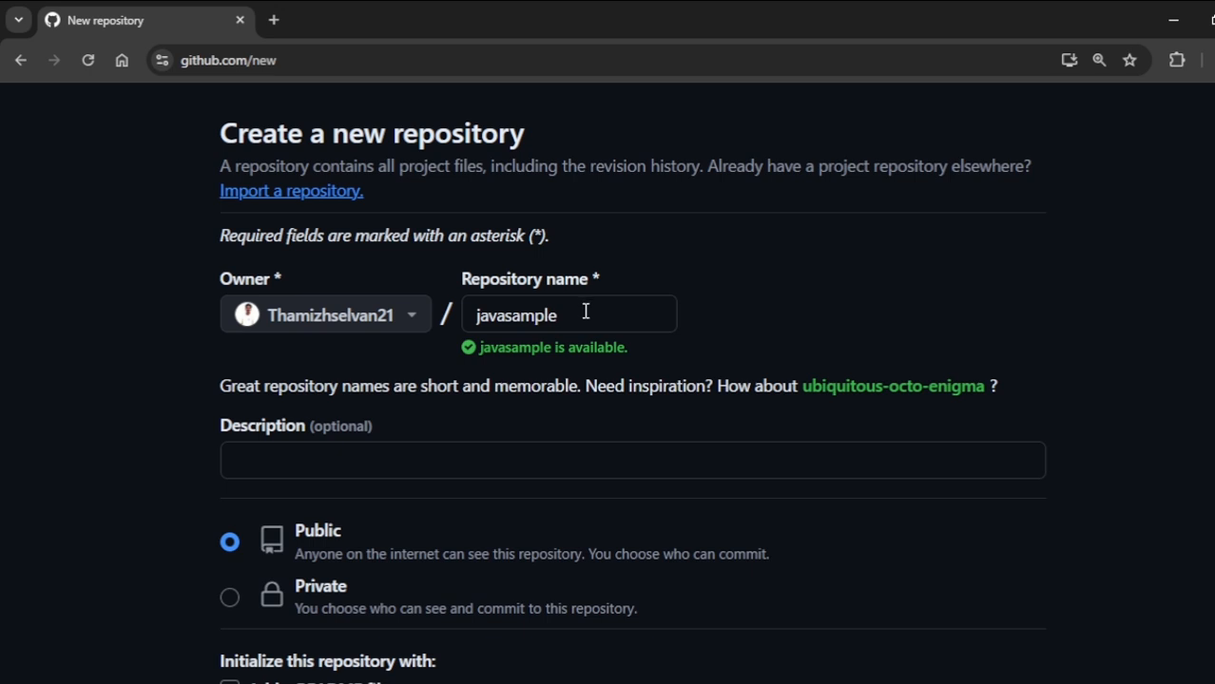
left_click(372, 463)
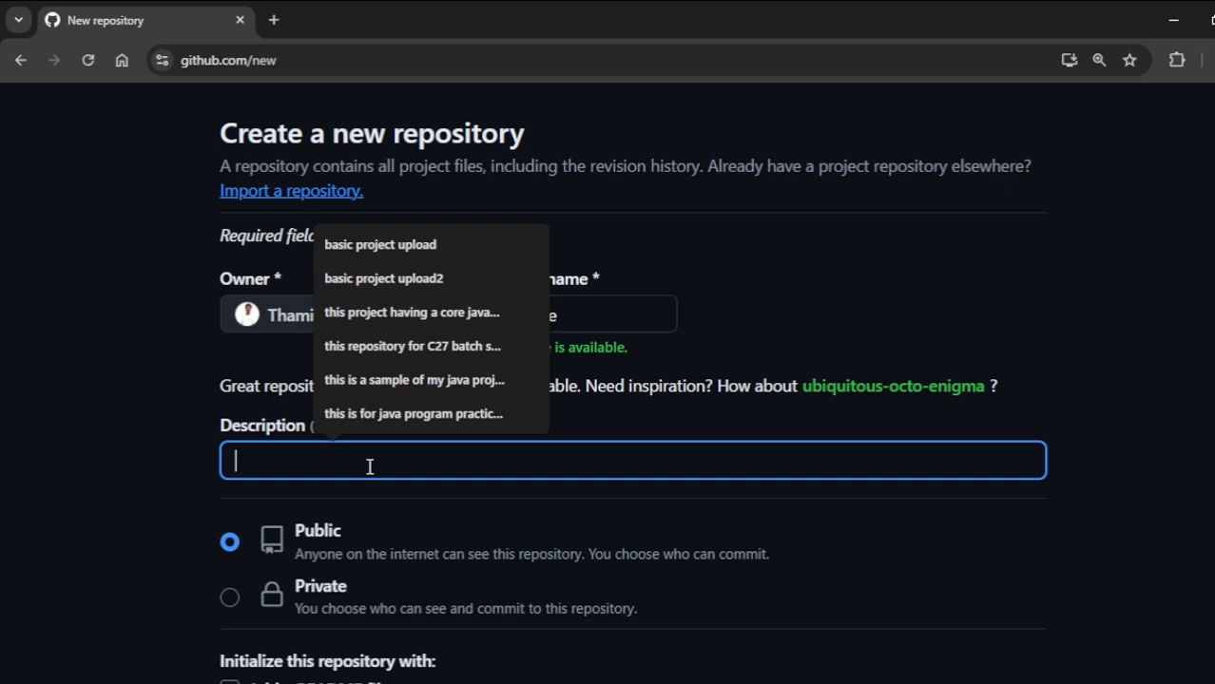
type("This")
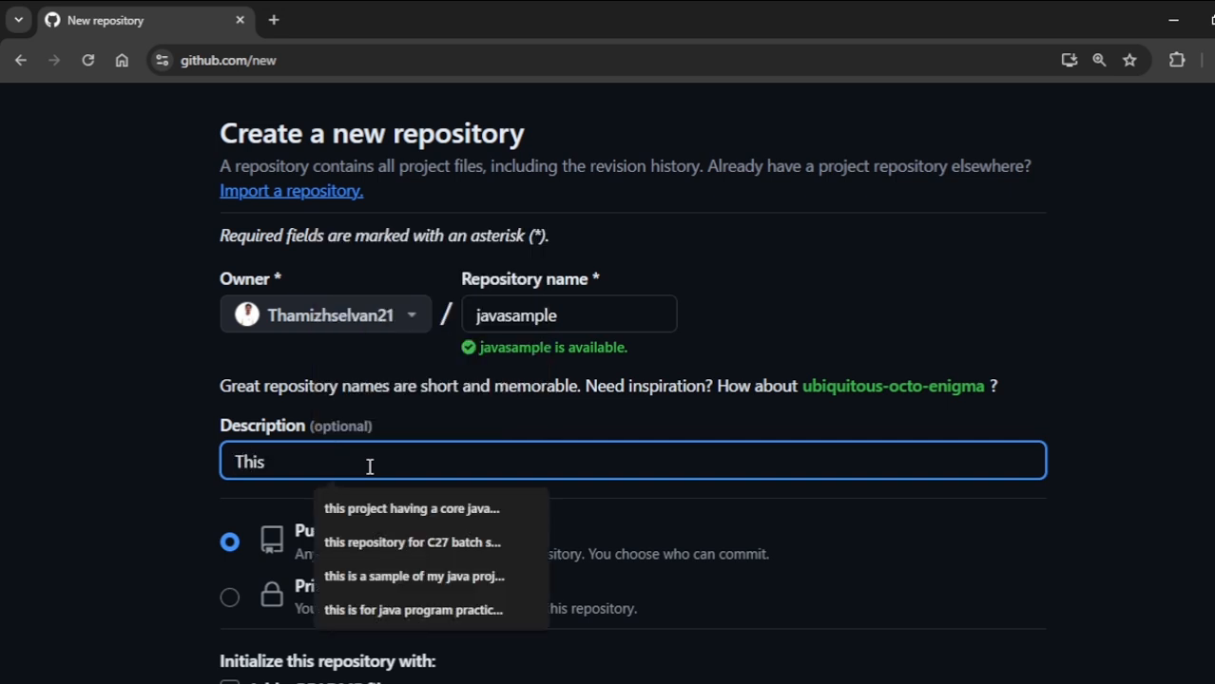
type(" is my")
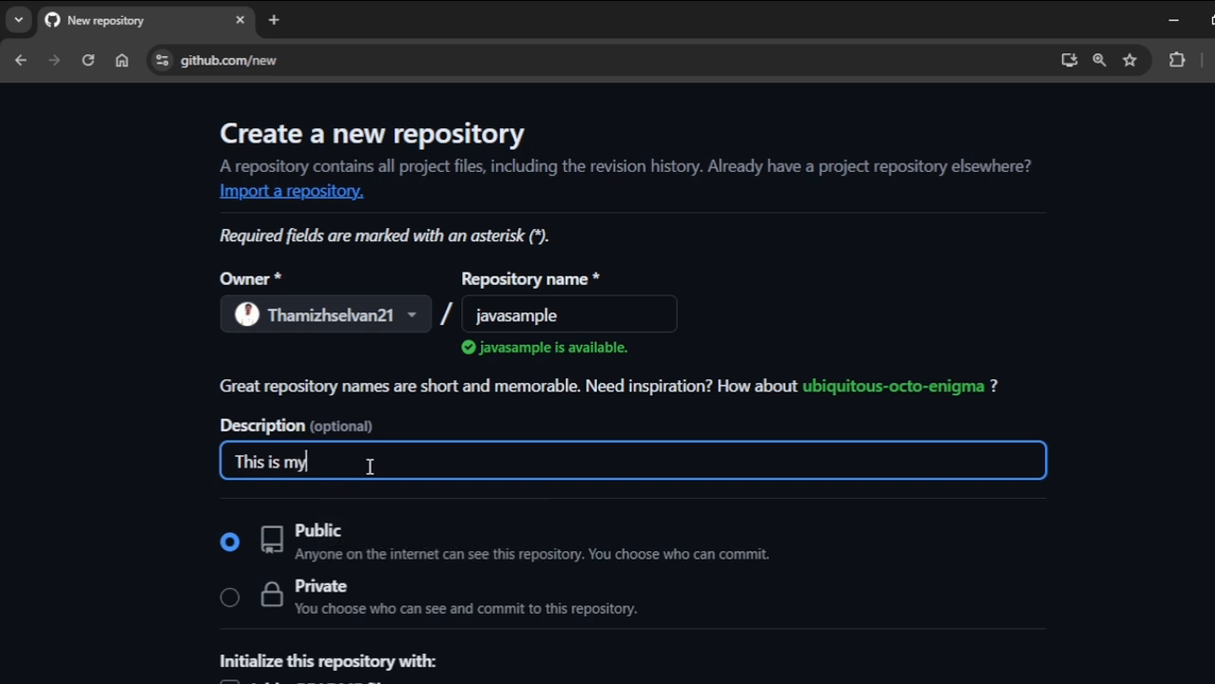
type(" bas")
key("BackSpace")
type("sic java project ")
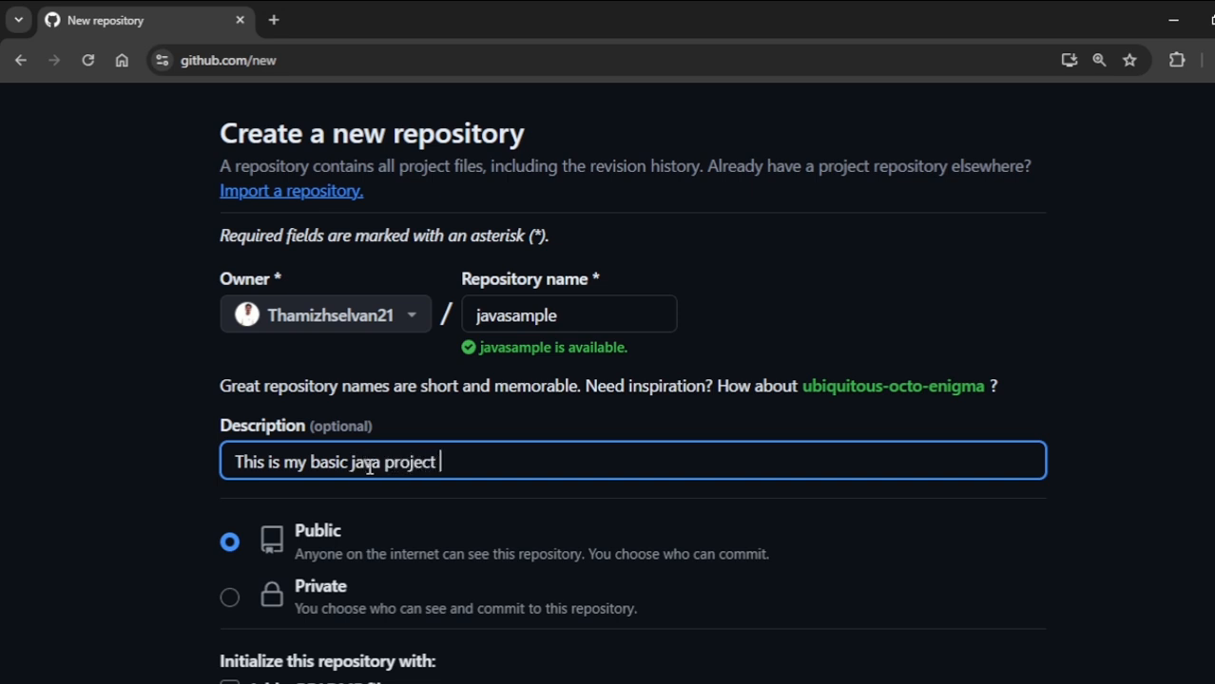
type("repository")
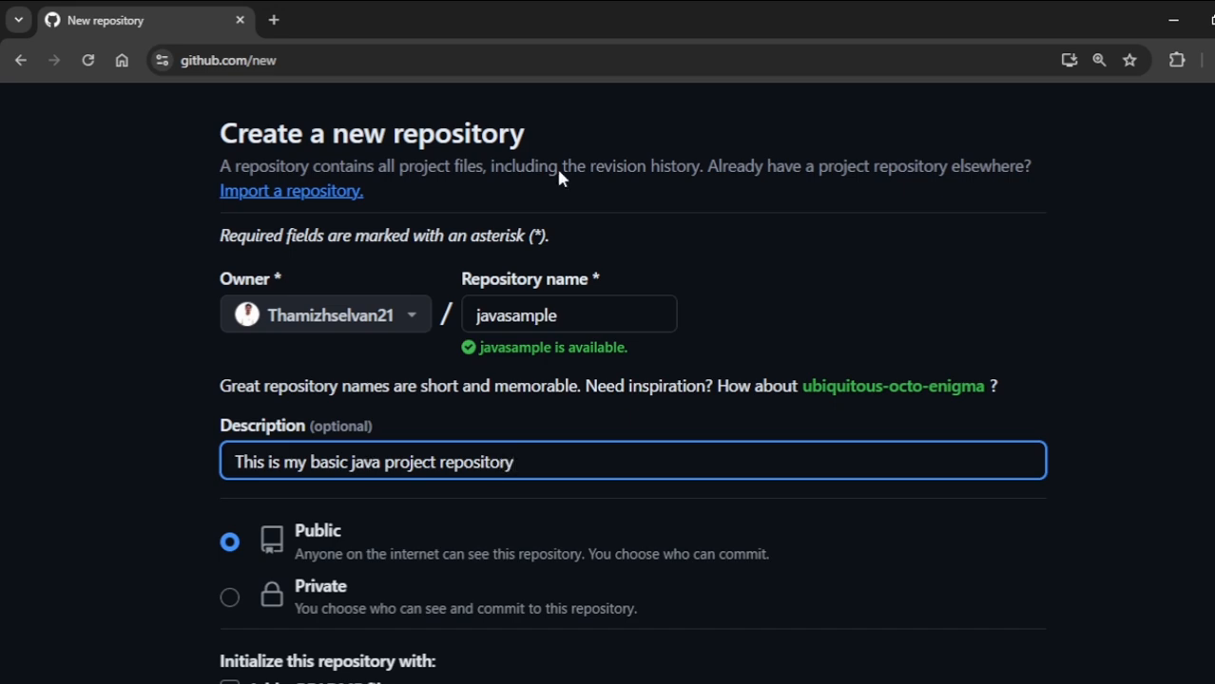
- Create the repository as Public, without a README file, .gitignore template or license
scroll(866, 415, "down", 2)
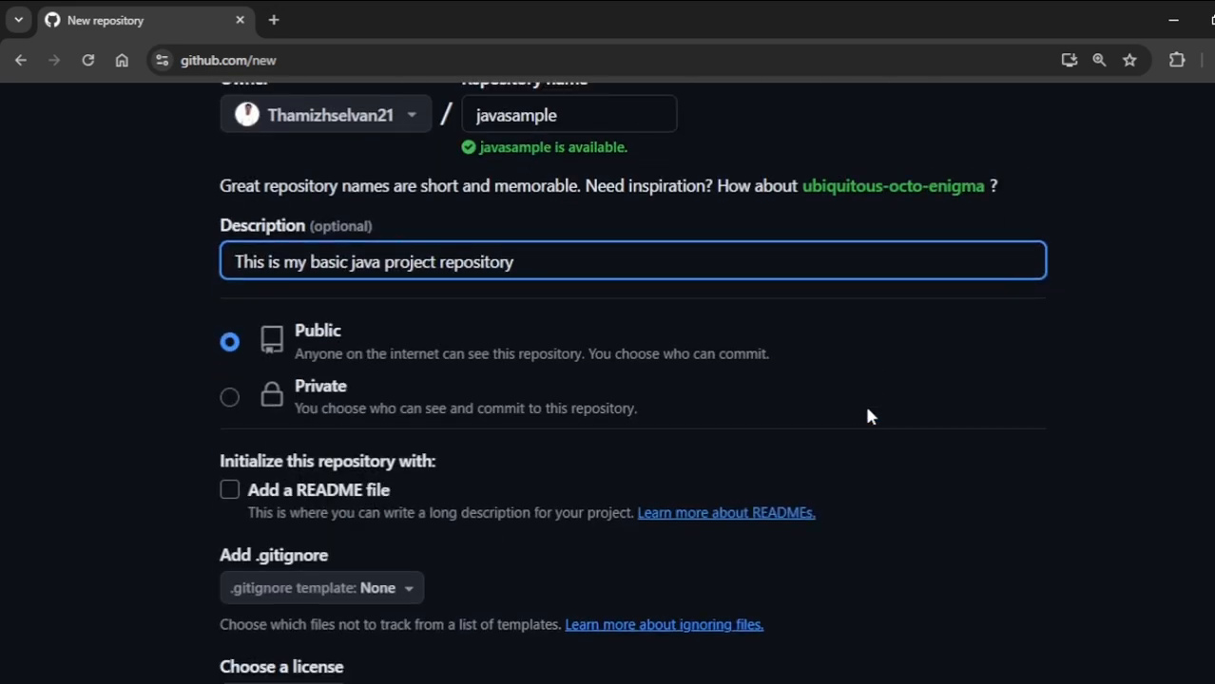
scroll(866, 416, "down", 4)
scroll(635, 399, "up", 5)
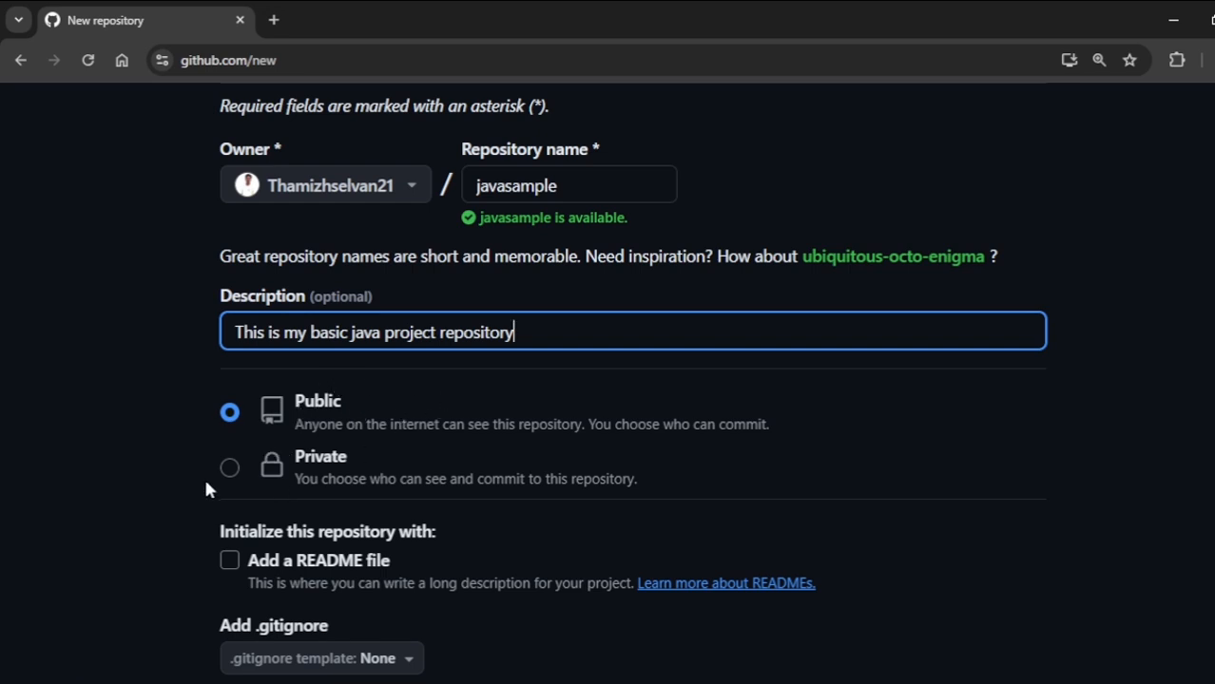
scroll(306, 513, "down", 5)
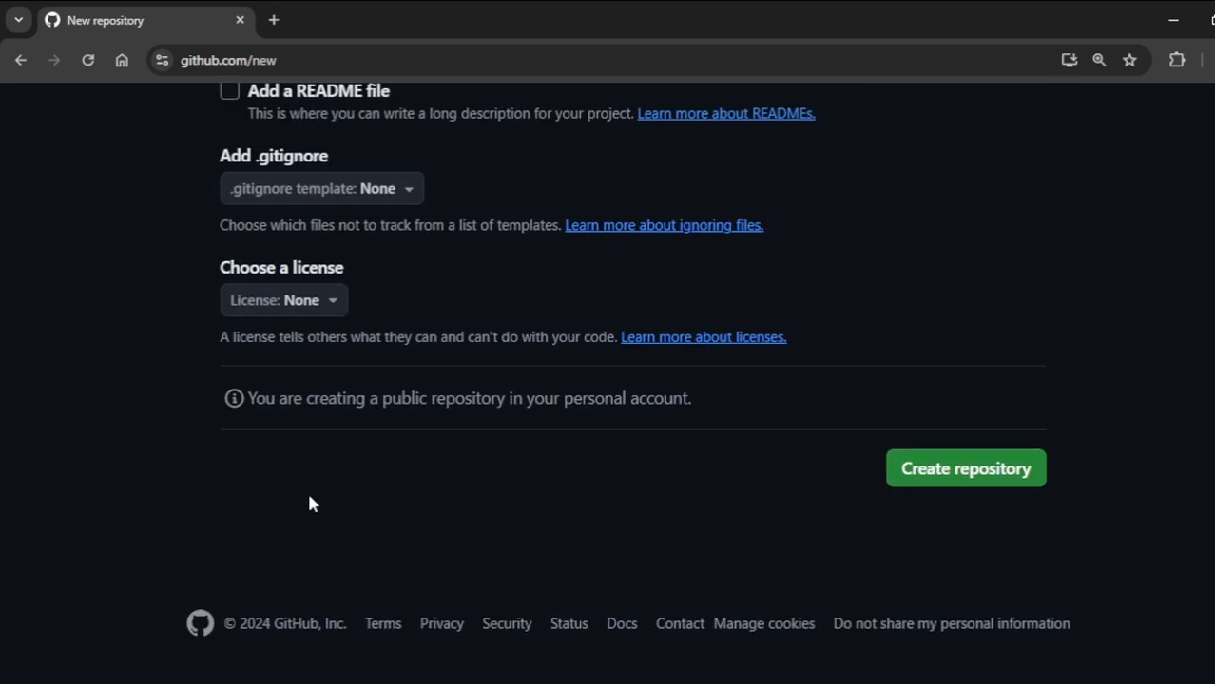
left_click(931, 483)
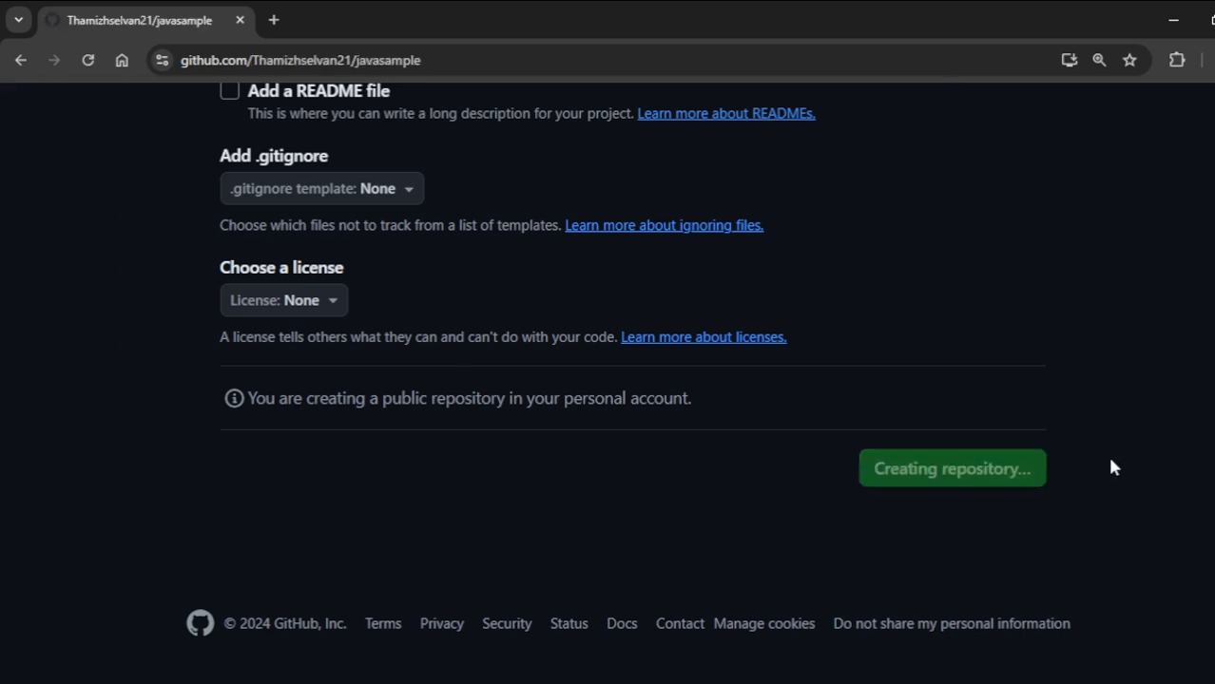
- Copy the new repository's HTTPS URL and paste it, indented, under the first checklist item in Notepad, followed by a blank line
scroll(705, 420, "down", 2)
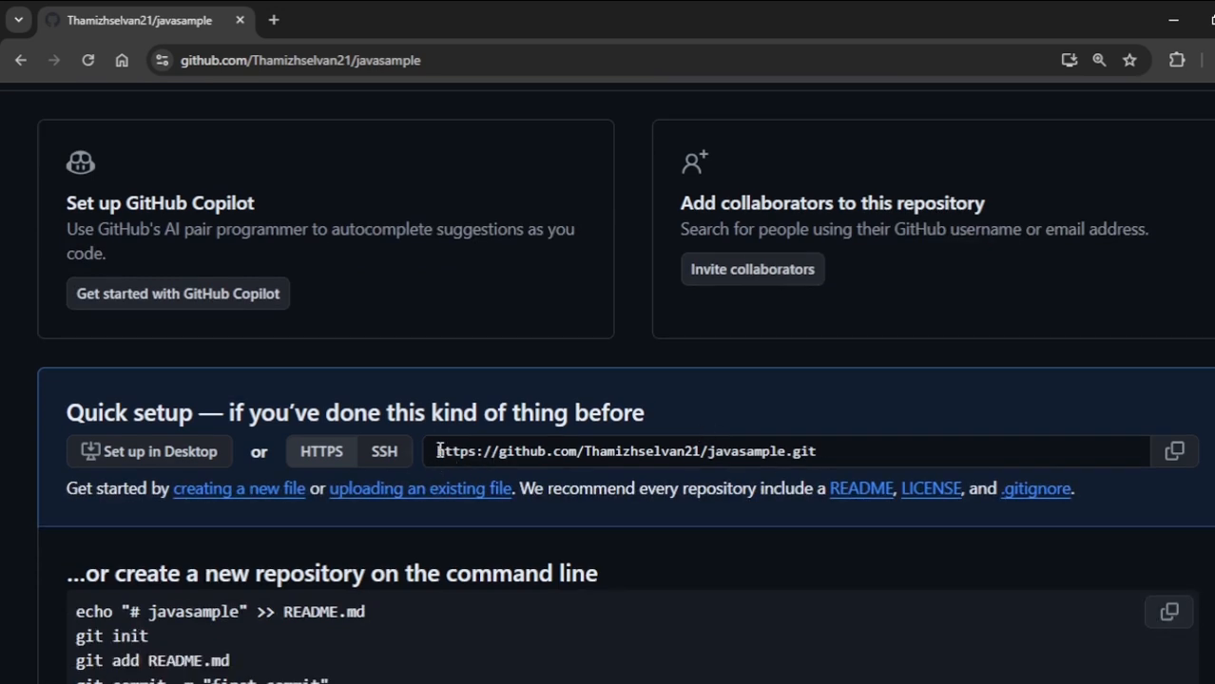
left_click(841, 453)
left_click(1176, 454)
left_click(938, 683)
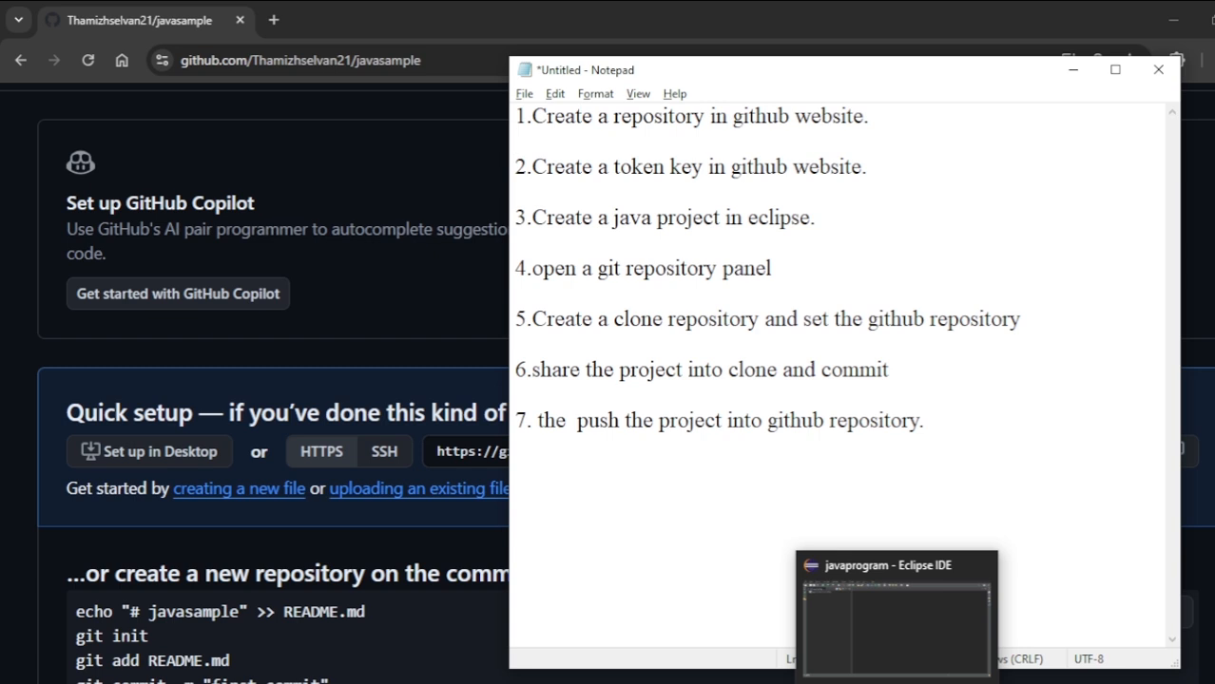
key("Tab")
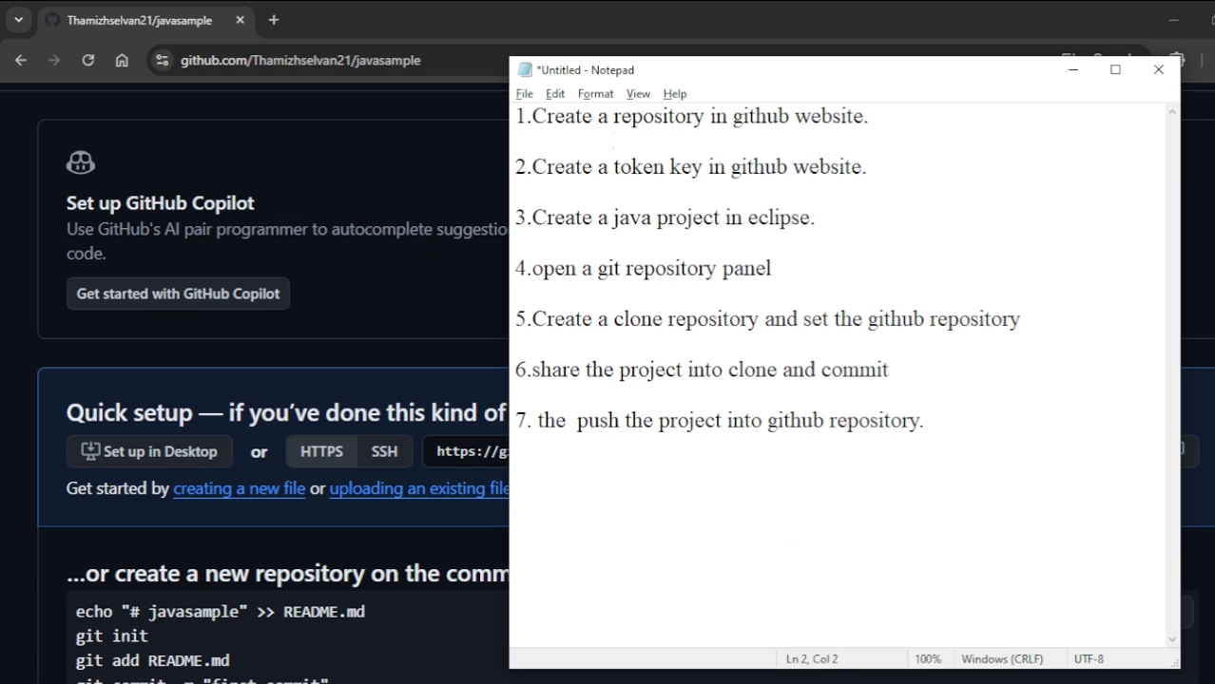
key("ctrl+v")
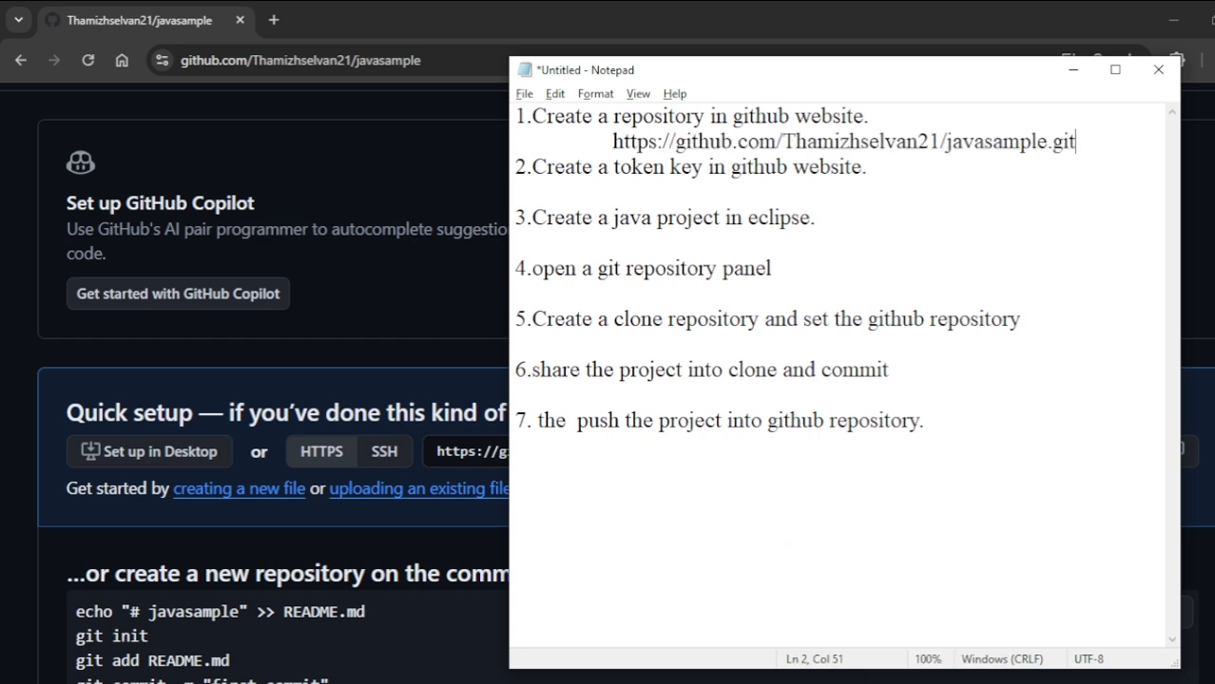
key("Return")
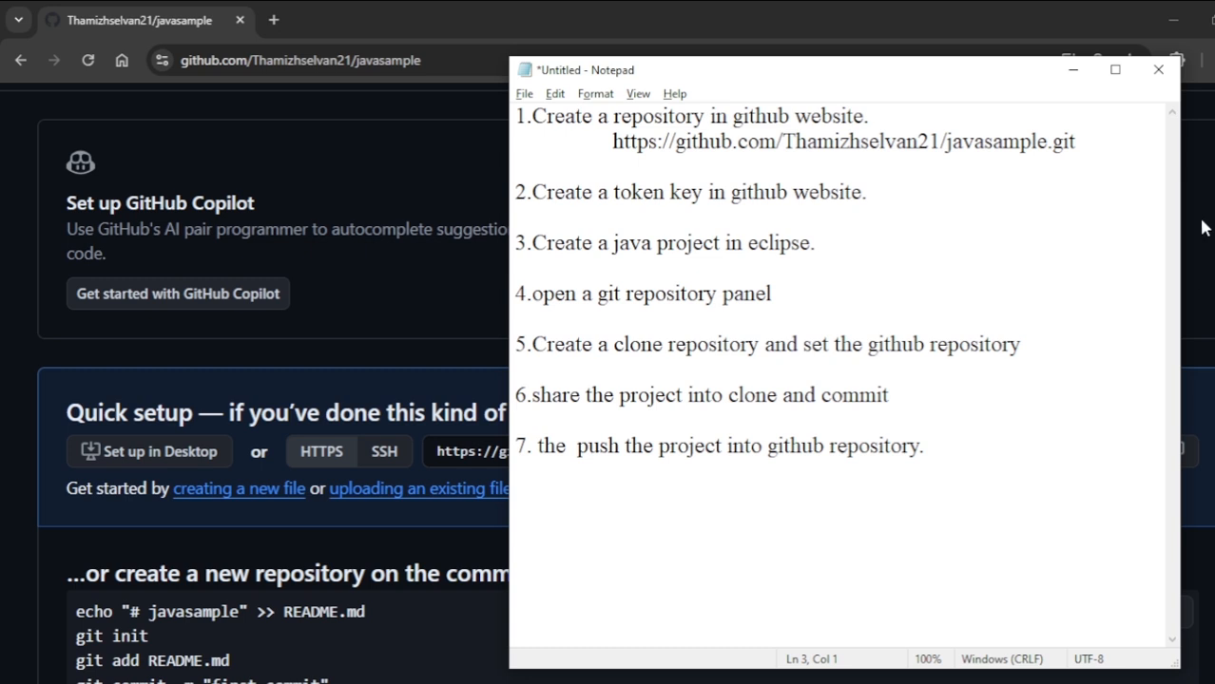
- Highlight the checklist's second item about creating a token key, and return to the javasample repository page in Chrome
left_click_drag(873, 192, 513, 192)
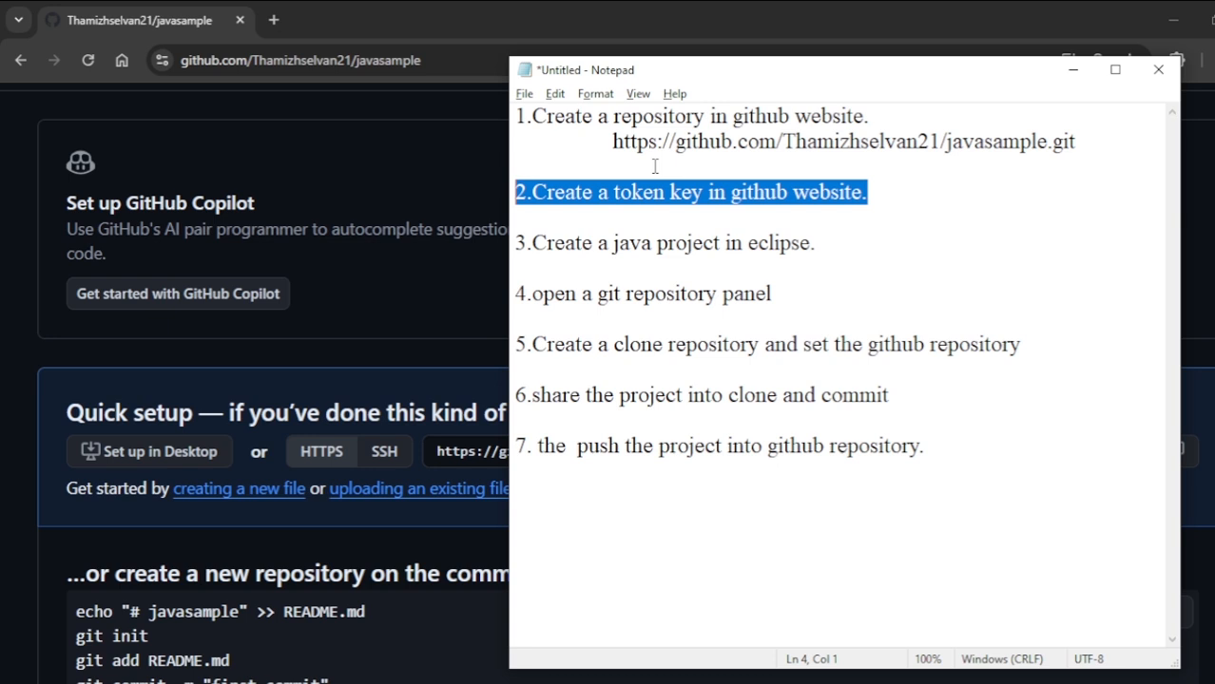
left_click(1072, 70)
scroll(719, 461, "up", 2)
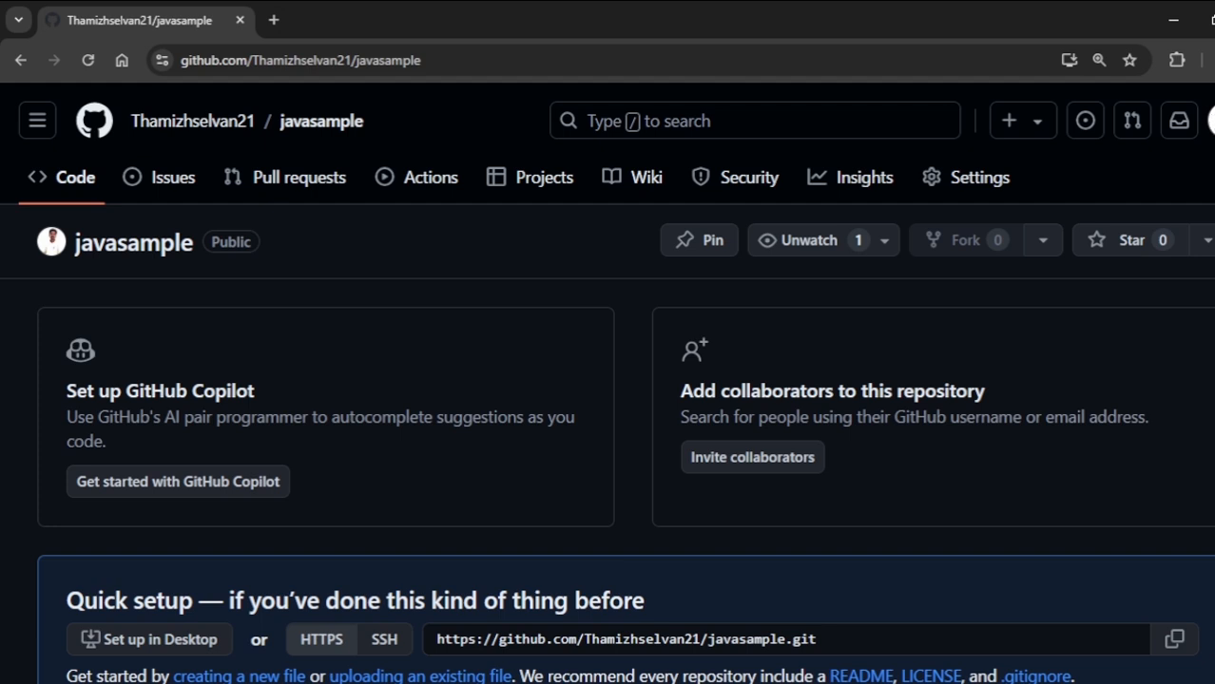
- Open the Developer settings from the GitHub account's own settings page
left_click(1208, 121)
scroll(1052, 499, "down", 2)
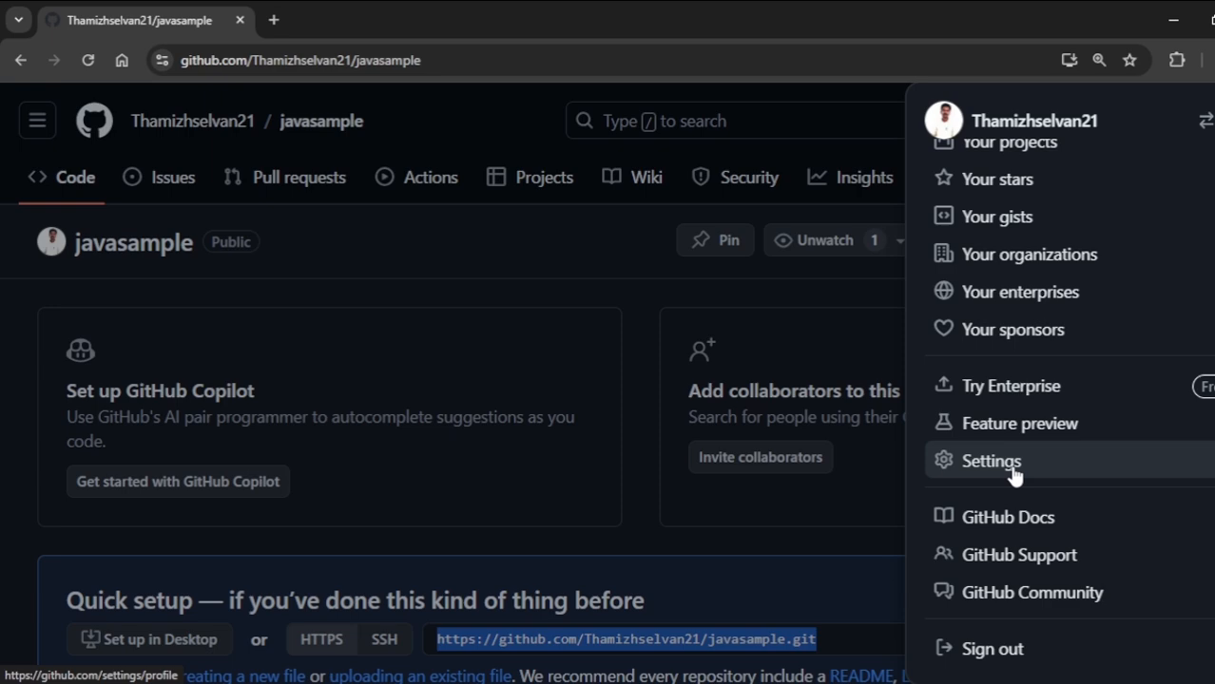
left_click(1013, 475)
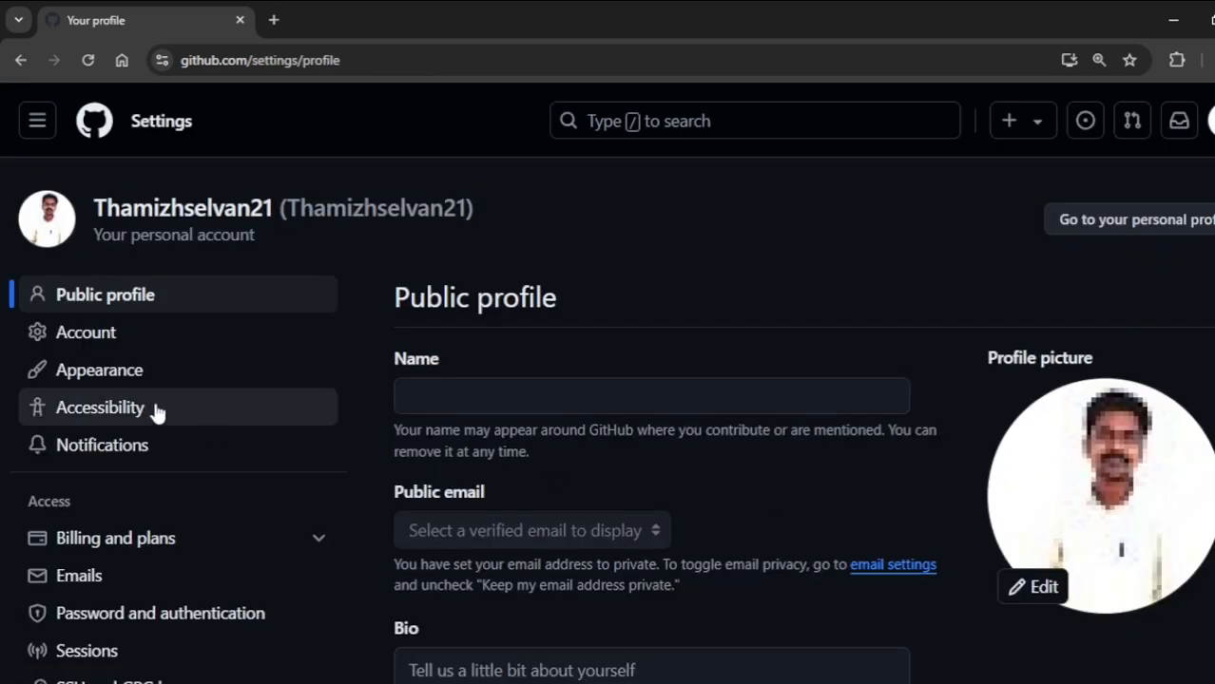
scroll(157, 409, "down", 6)
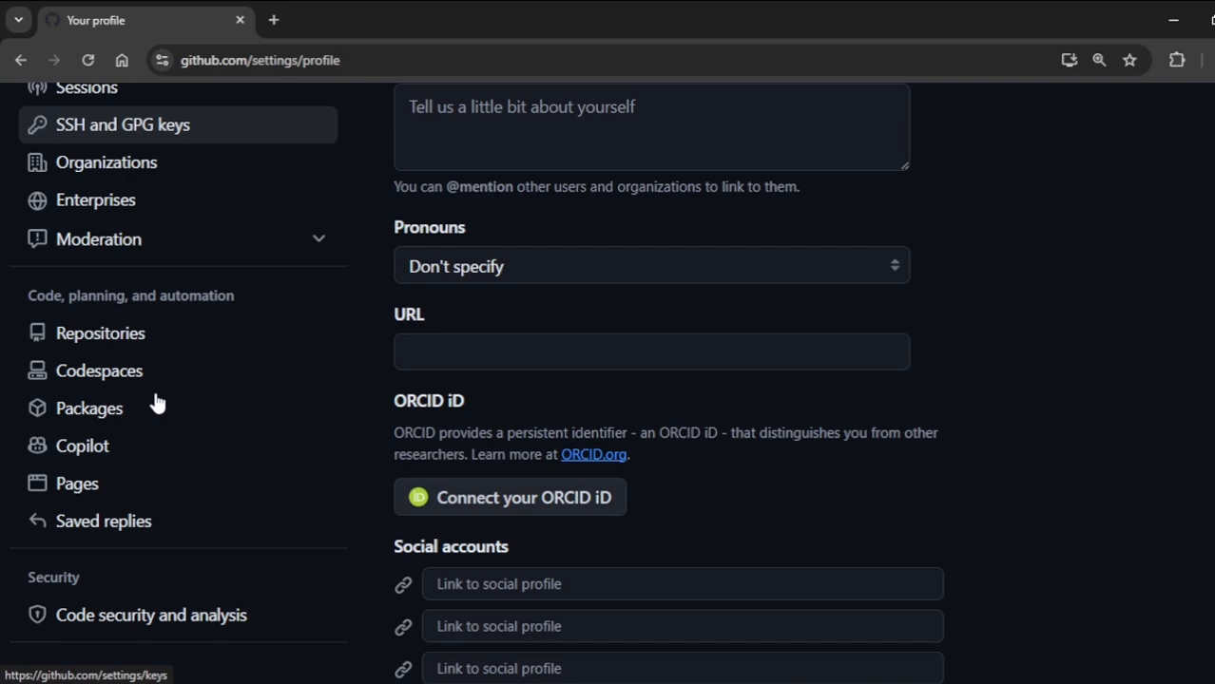
scroll(171, 457, "down", 1)
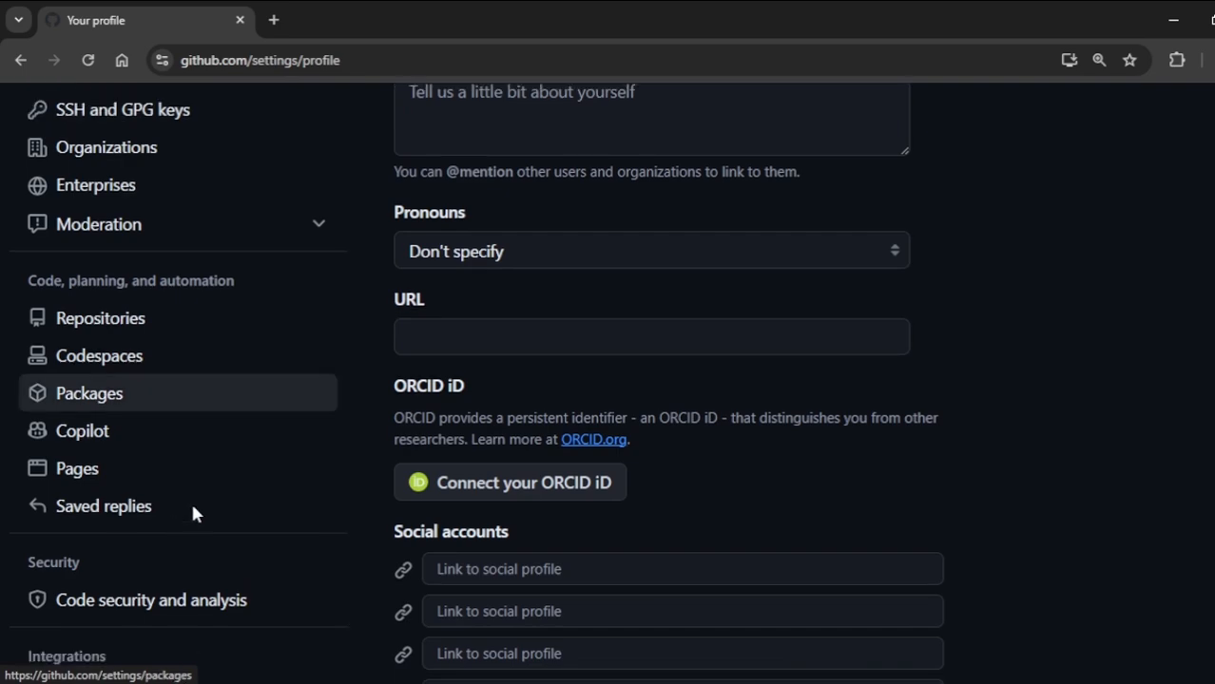
scroll(323, 454, "down", 9)
scroll(312, 428, "up", 7)
scroll(285, 514, "down", 2)
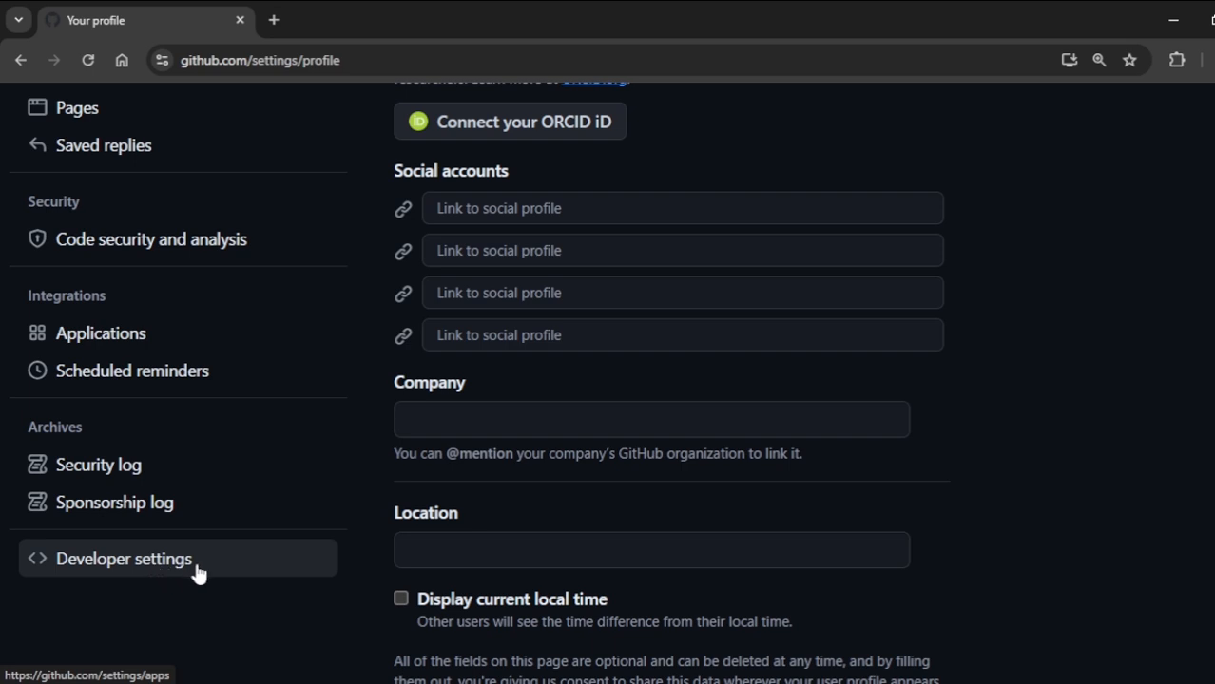
left_click(198, 571)
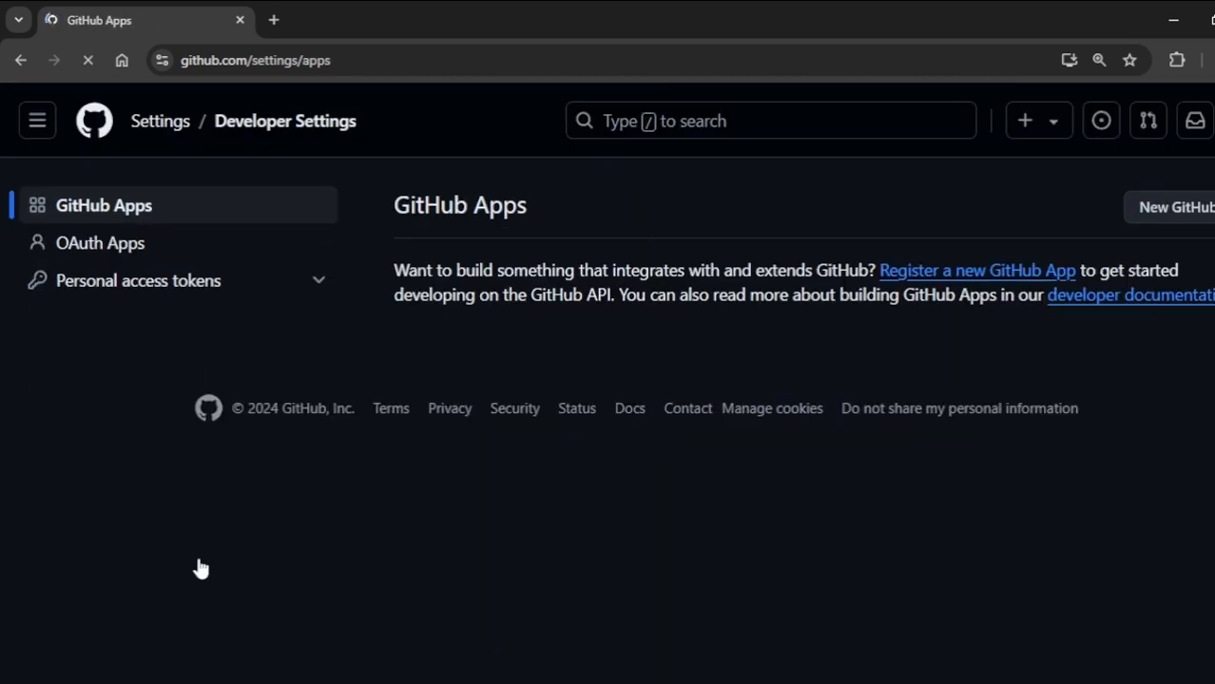
- Start generating a new classic personal access token for general use
left_click(198, 296)
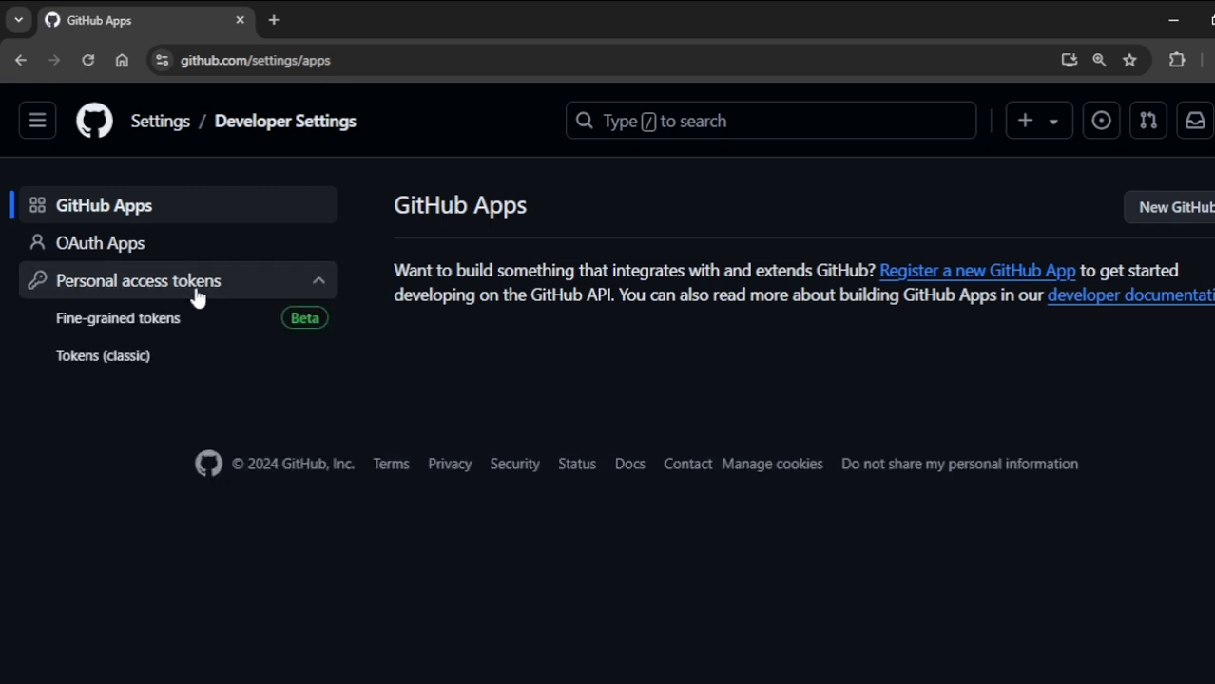
left_click(178, 366)
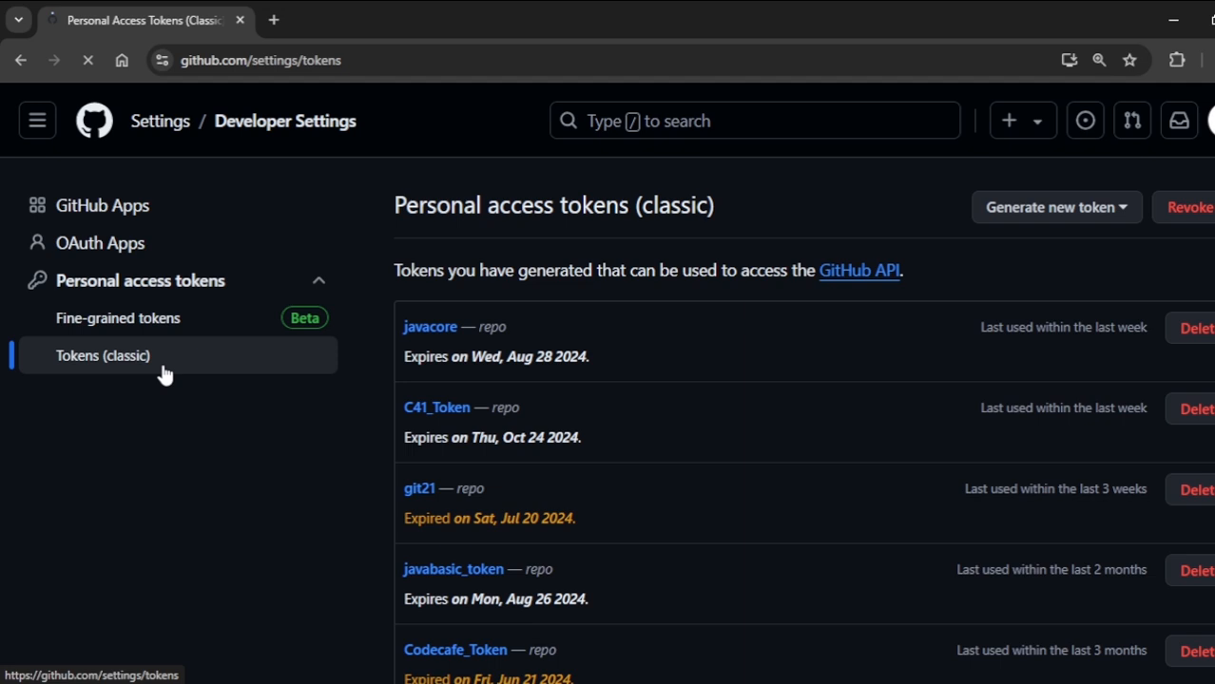
left_click(1088, 215)
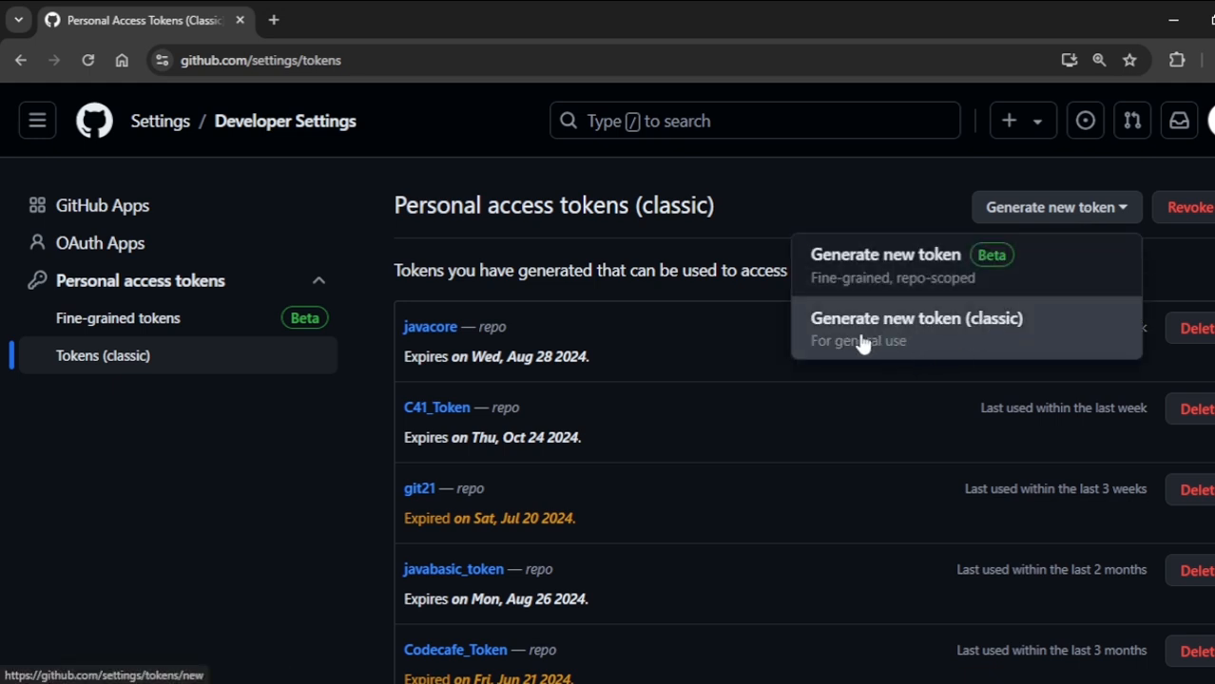
left_click(988, 334)
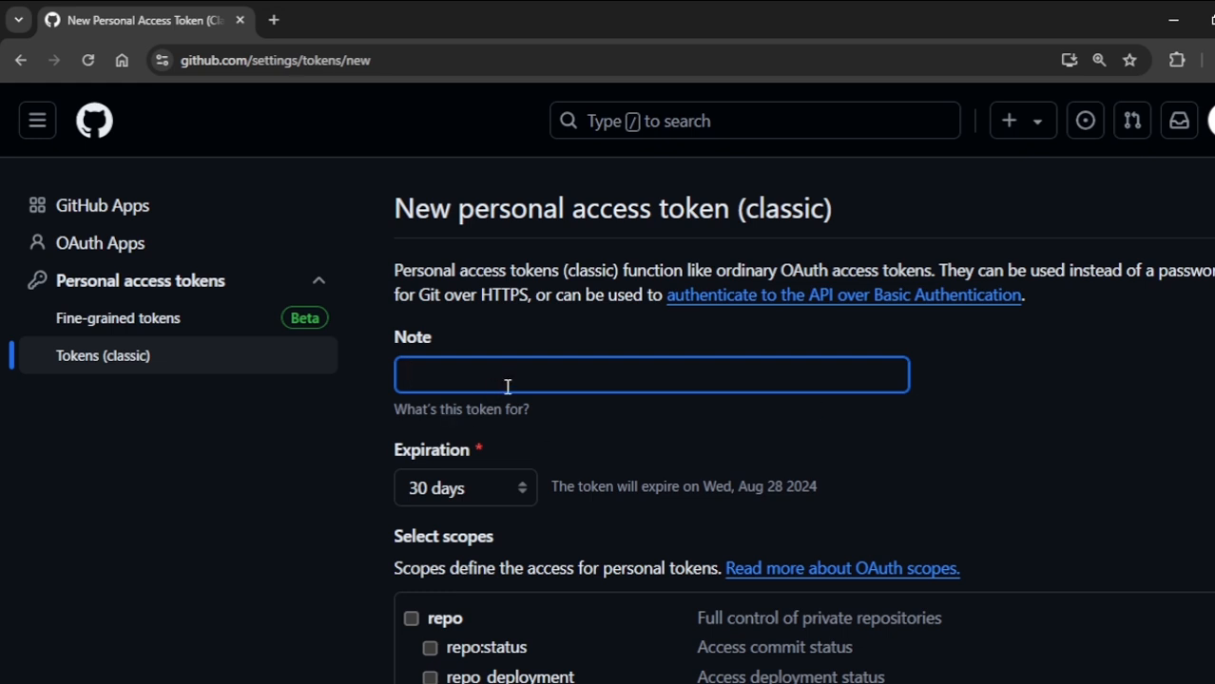
- Enter "token_javasample" as the token's note and choose an expiration of 30 days
type("token_")
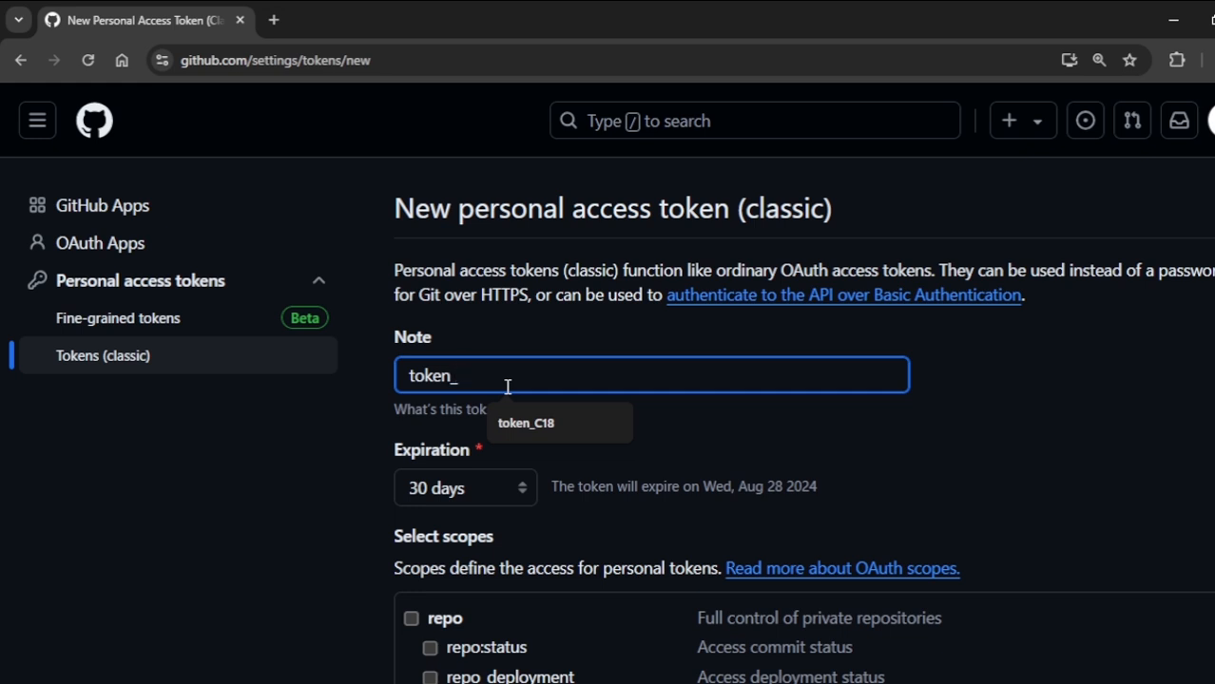
type("java")
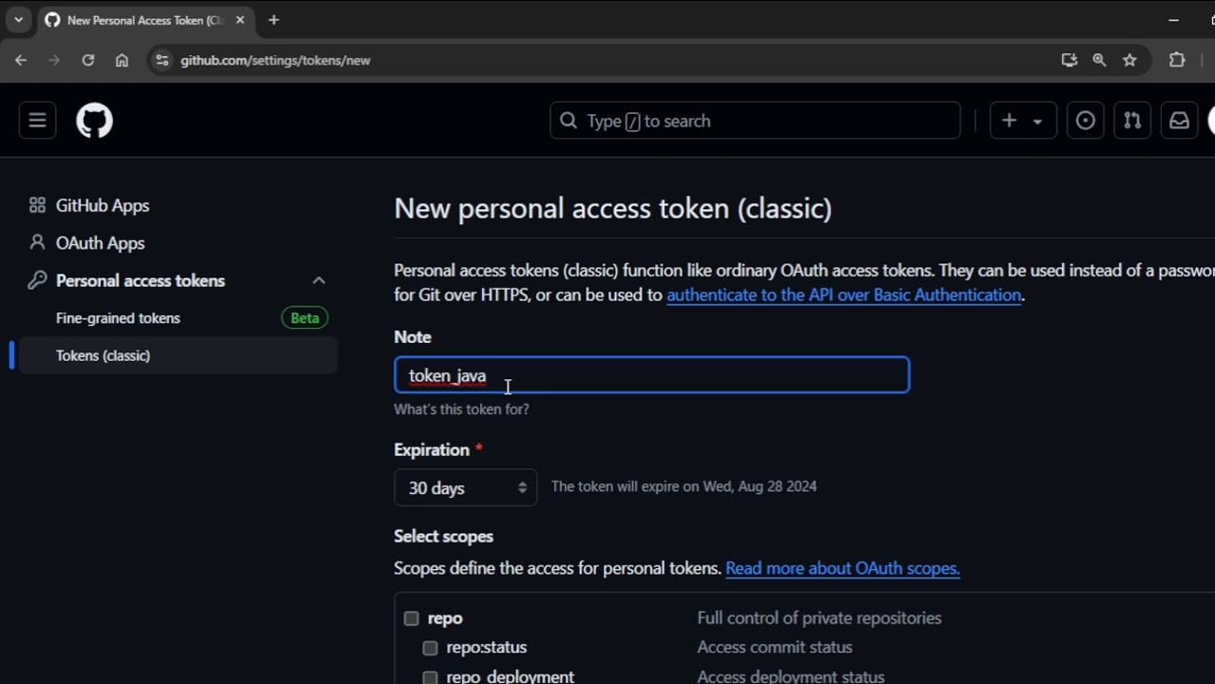
type("sample")
left_click(525, 486)
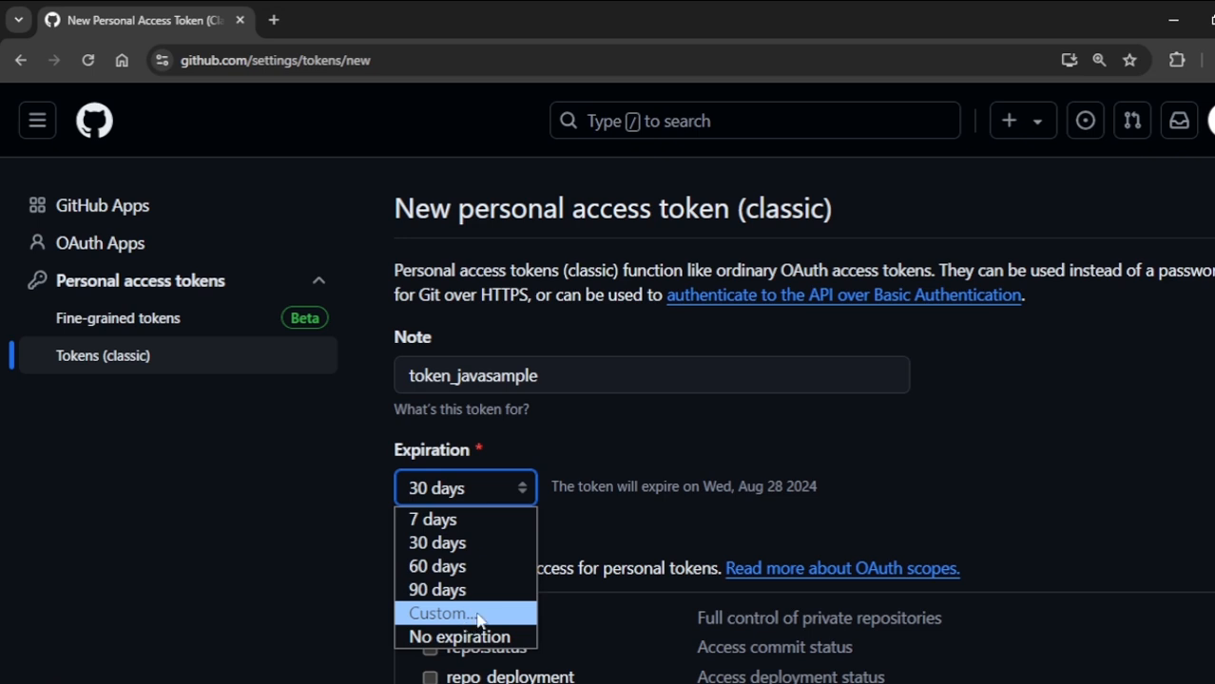
left_click(465, 549)
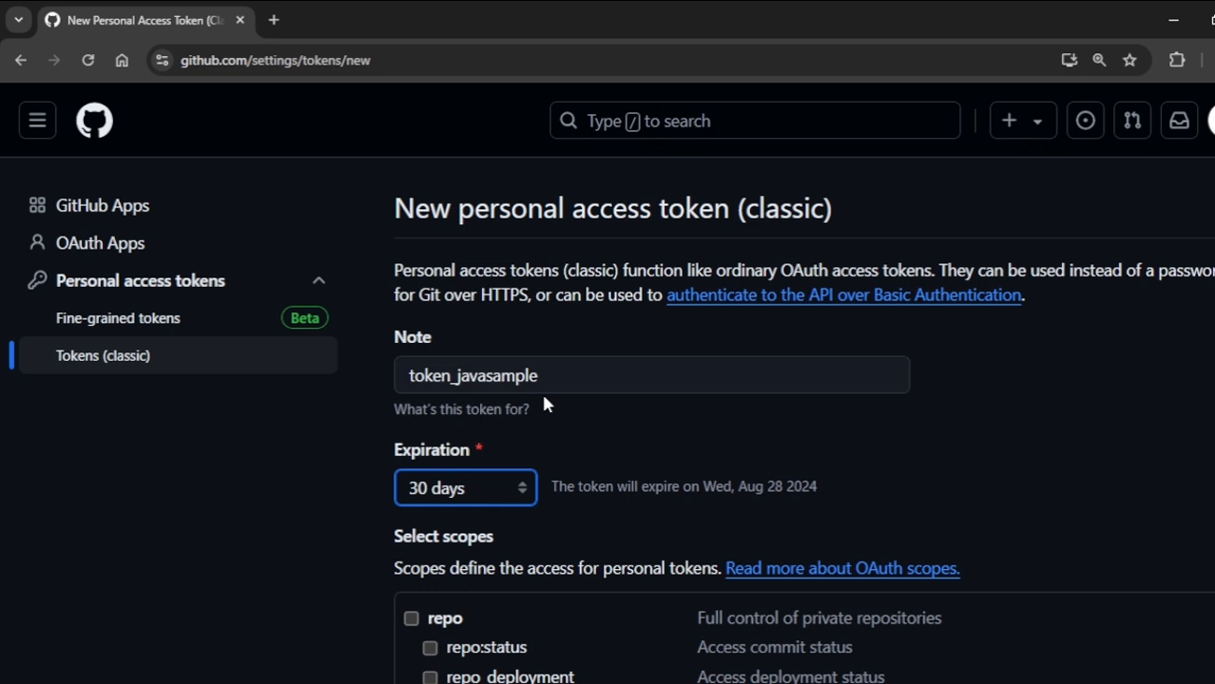
- Grant the token the full repo scope and generate it
scroll(544, 404, "down", 2)
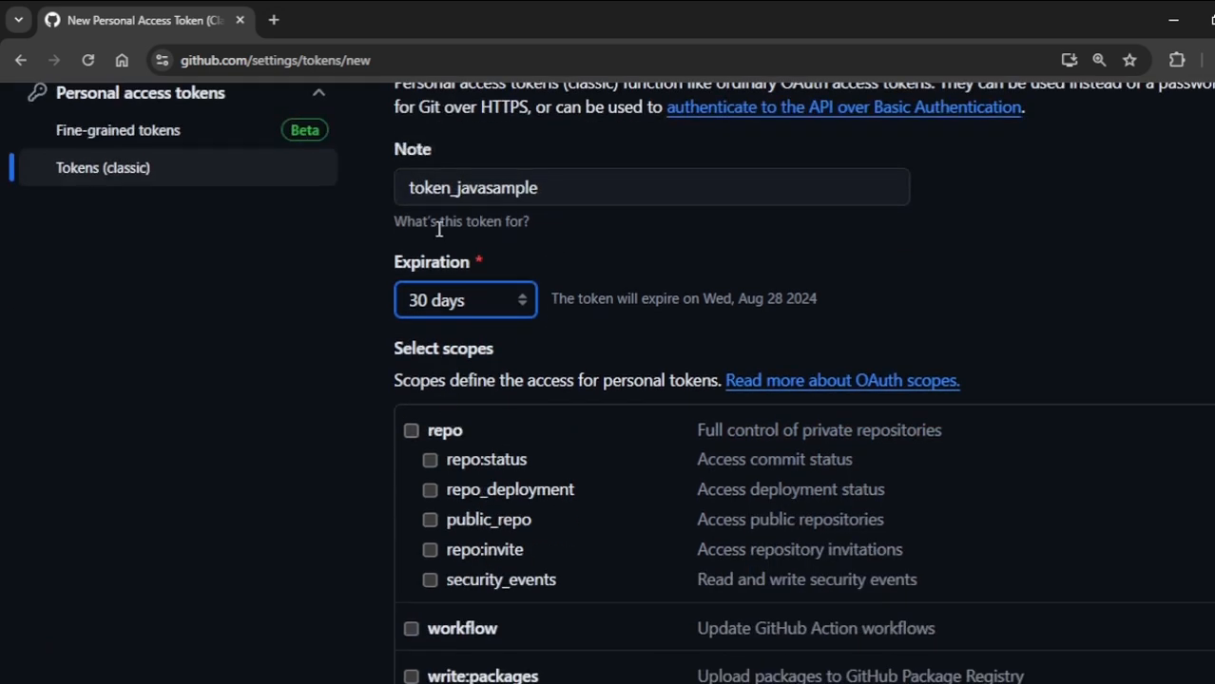
left_click(411, 431)
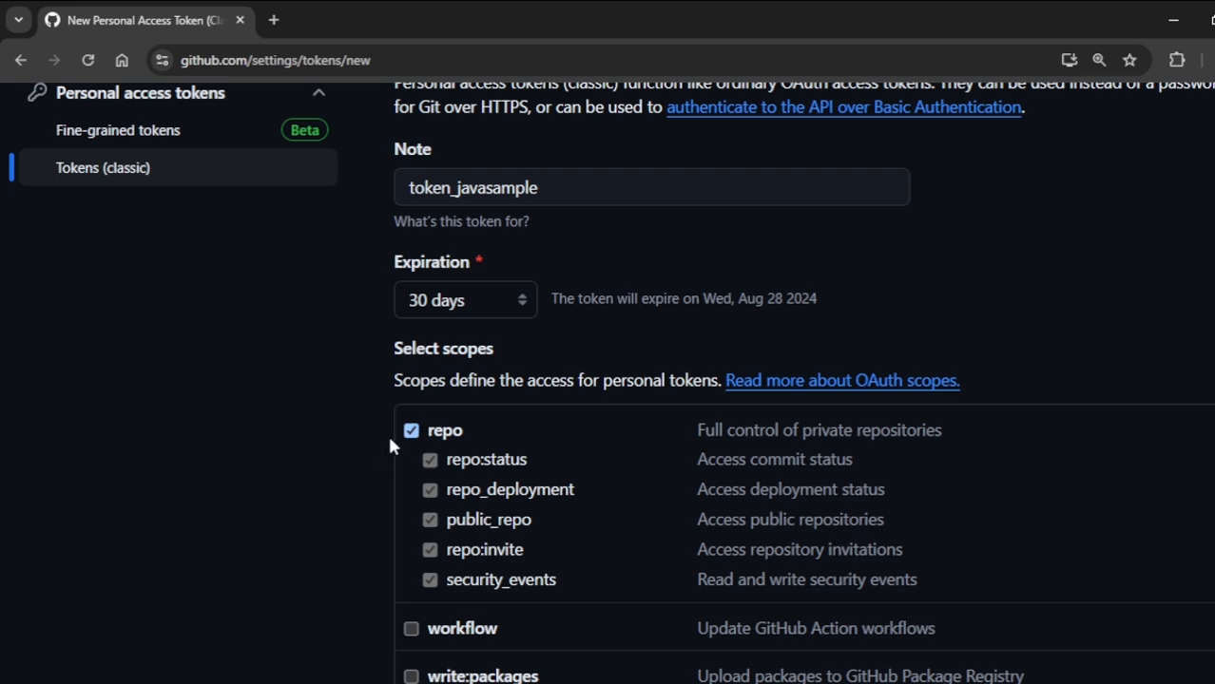
scroll(499, 458, "down", 2)
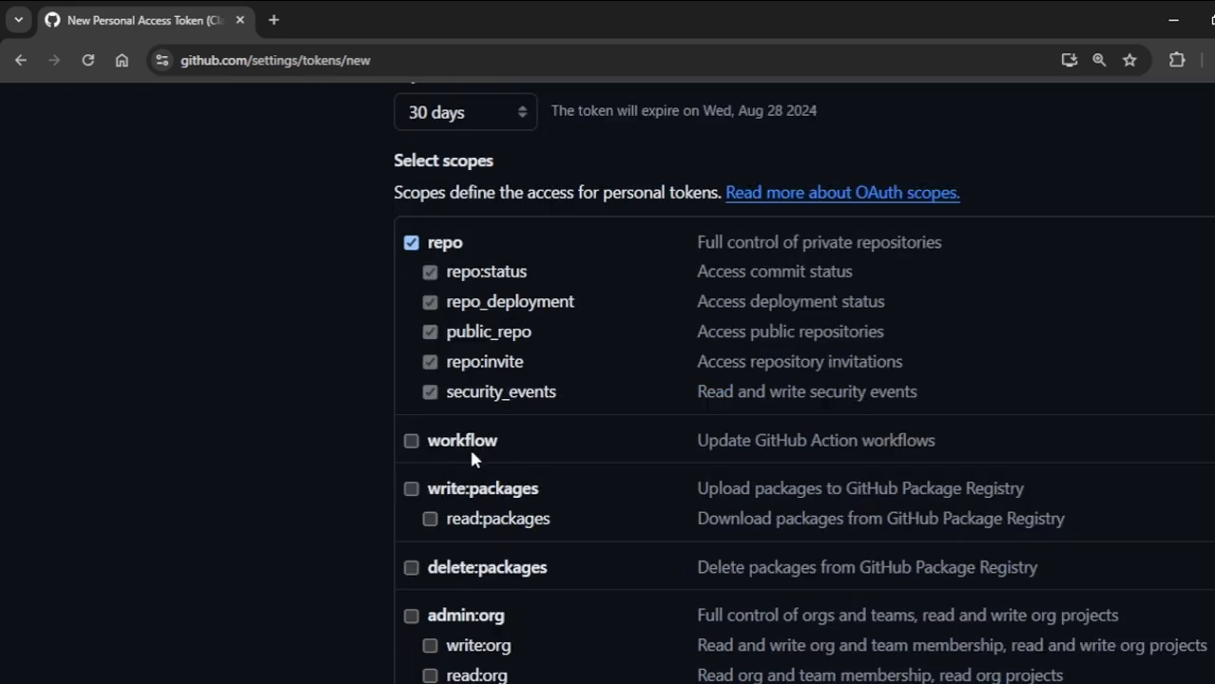
scroll(472, 458, "down", 1)
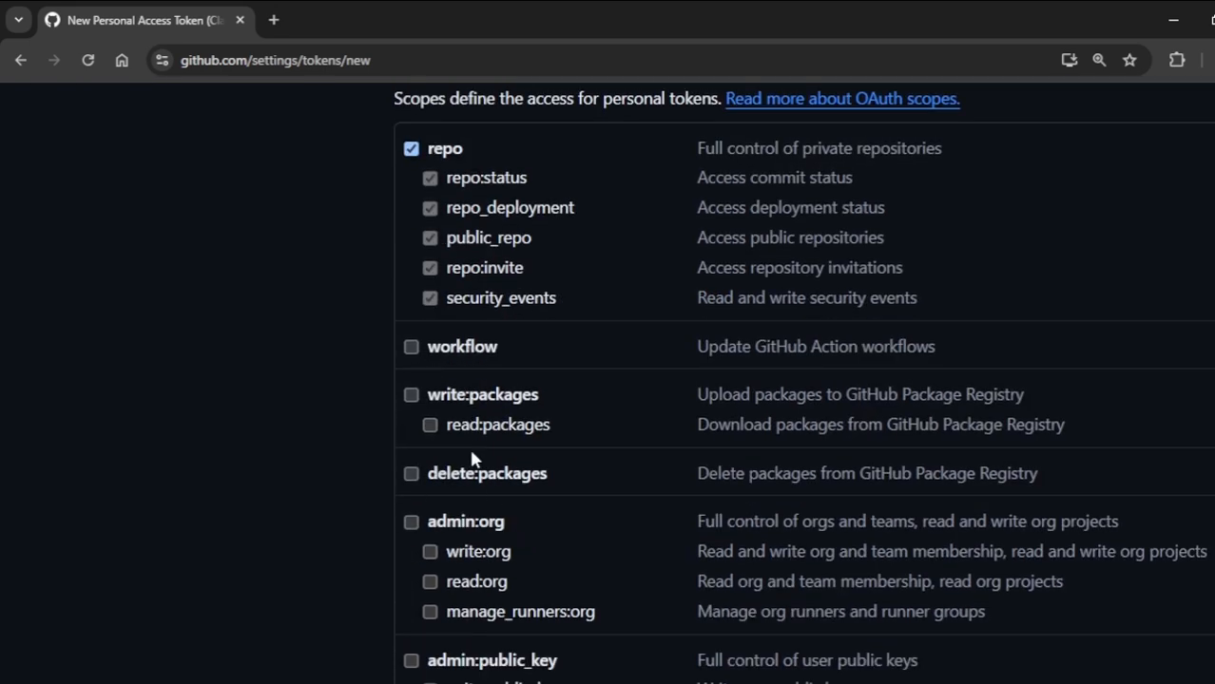
scroll(632, 570, "down", 15)
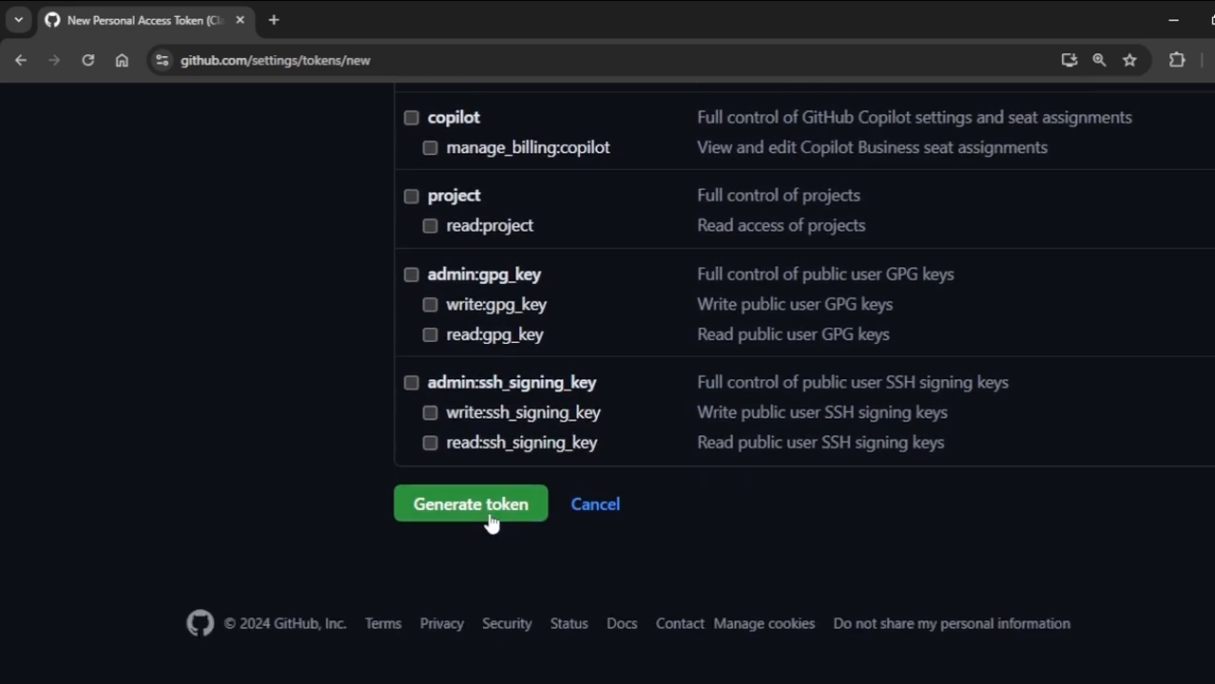
left_click(489, 518)
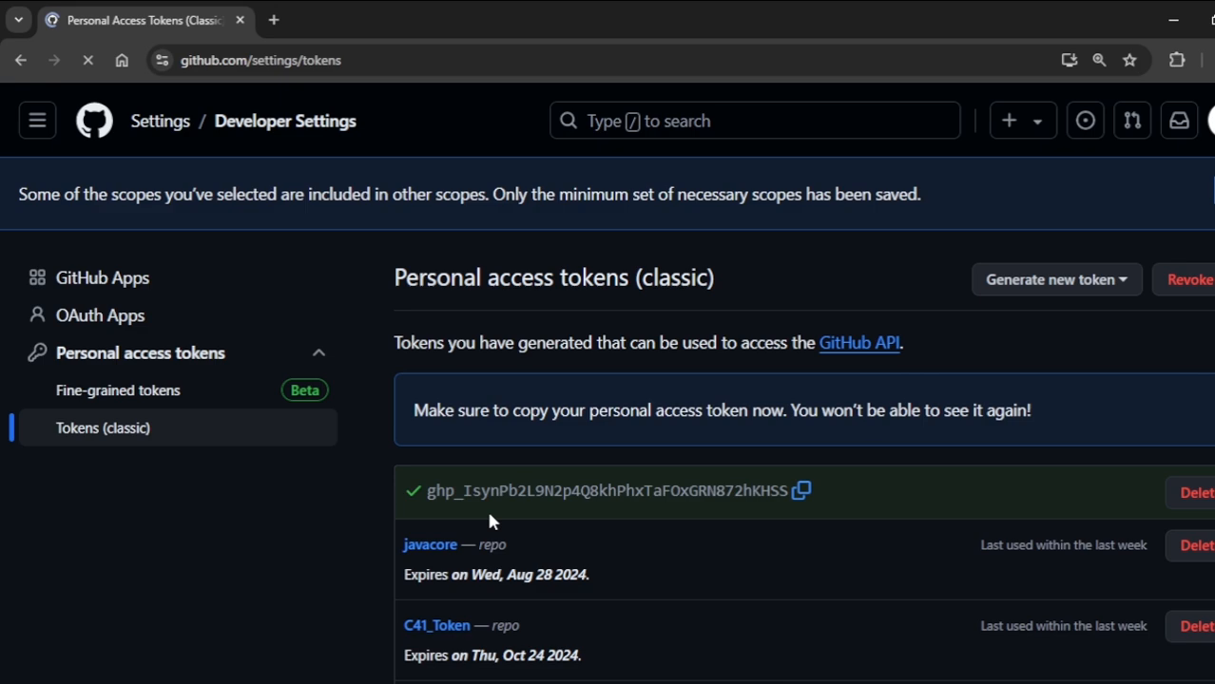
- Copy the newly generated personal access token from the classic tokens list
scroll(490, 521, "down", 1)
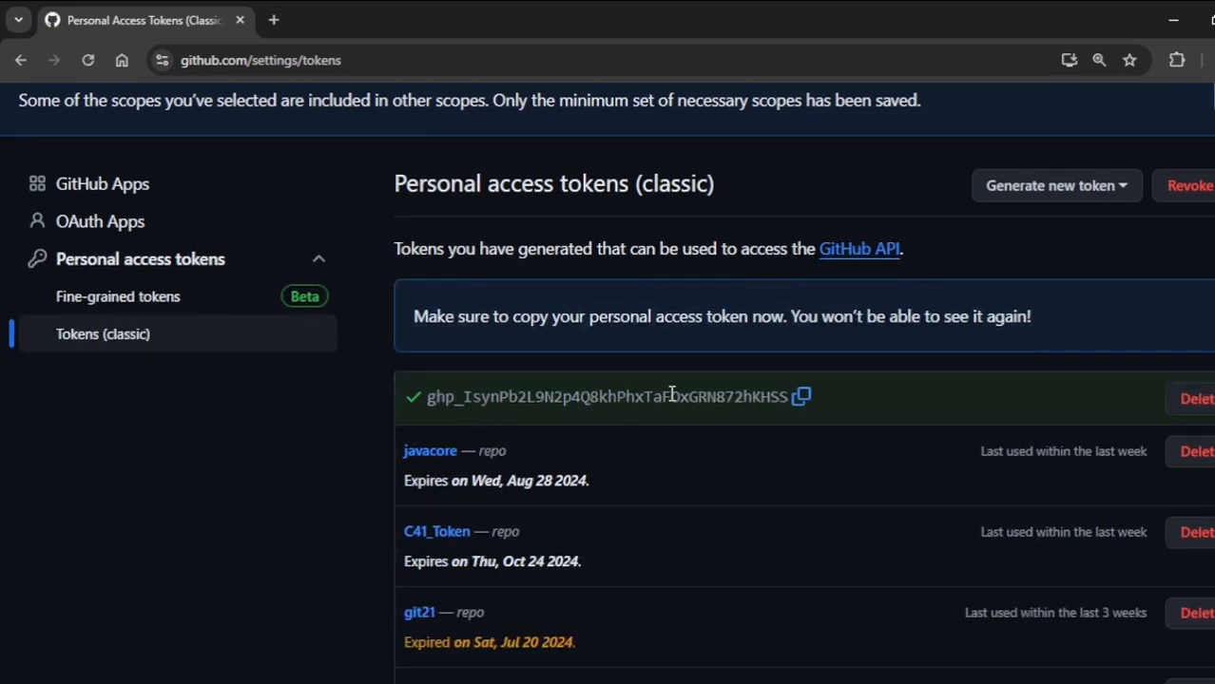
key("ctrl+plus")
key("ctrl+plus")
scroll(739, 472, "down", 2)
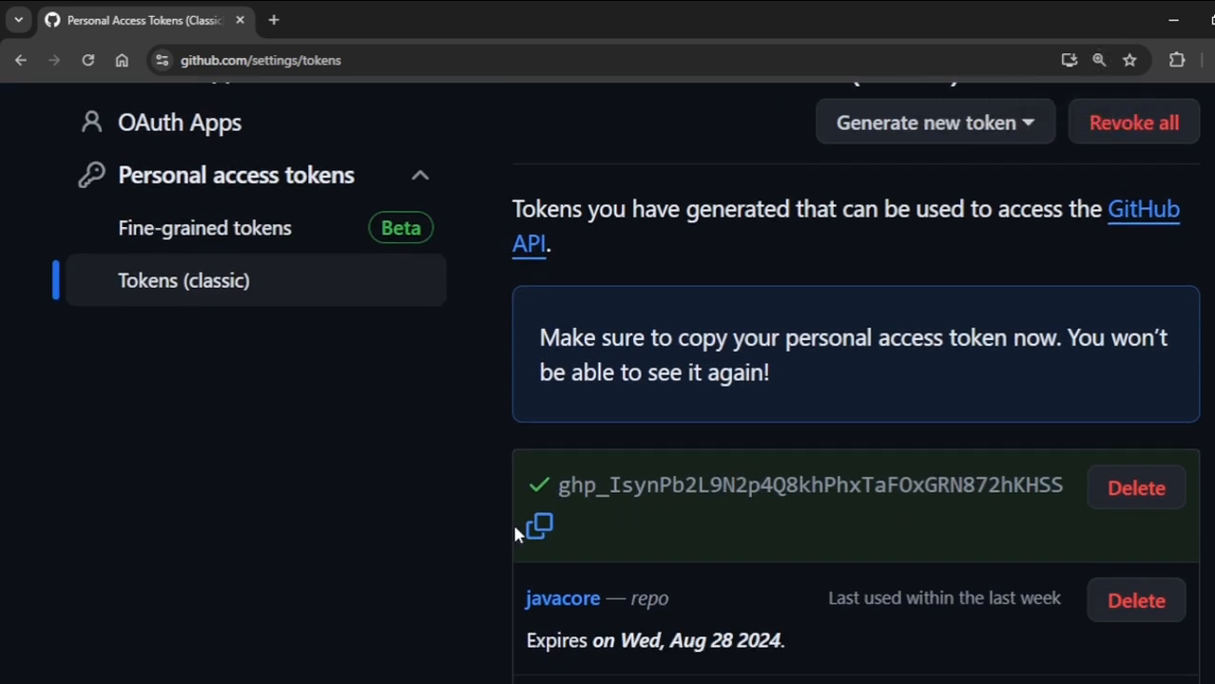
left_click(539, 529)
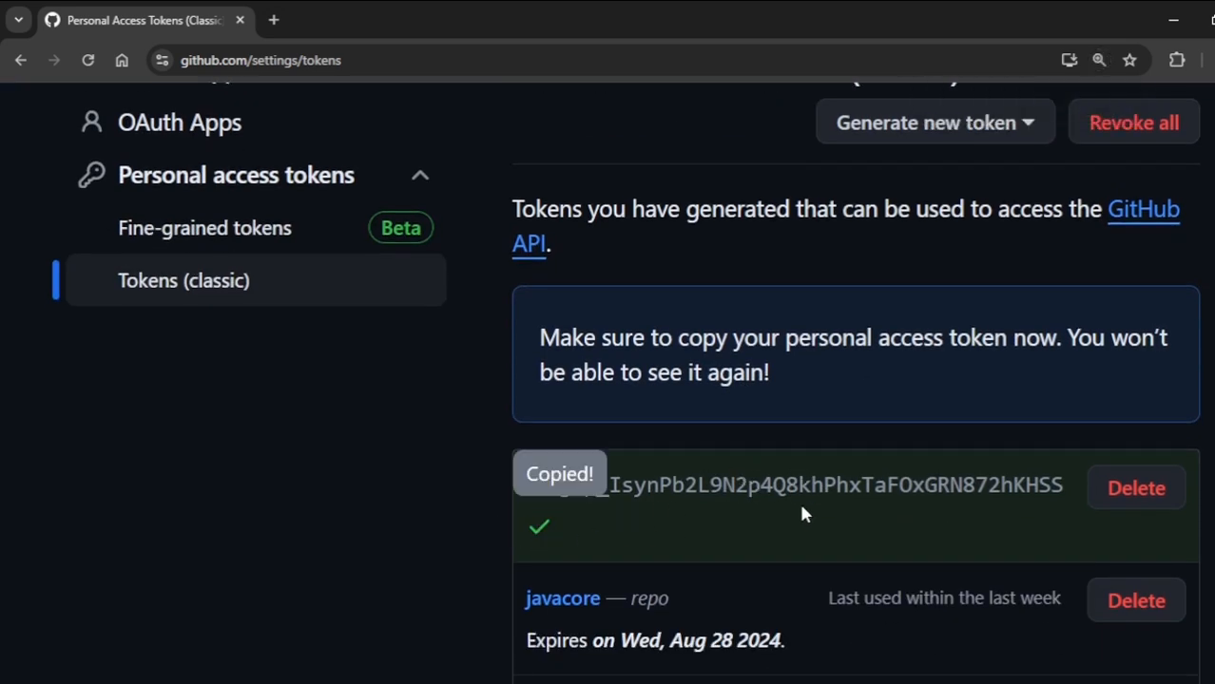
key("ctrl+minus")
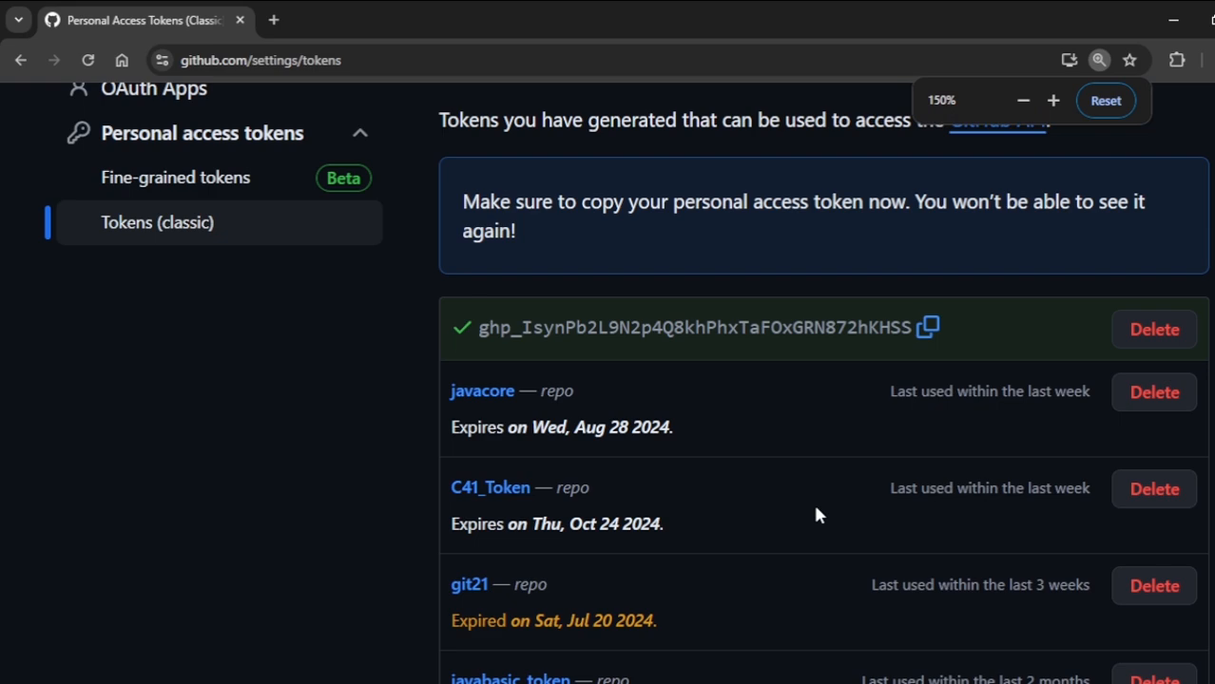
key("ctrl+minus")
scroll(689, 458, "up", 2)
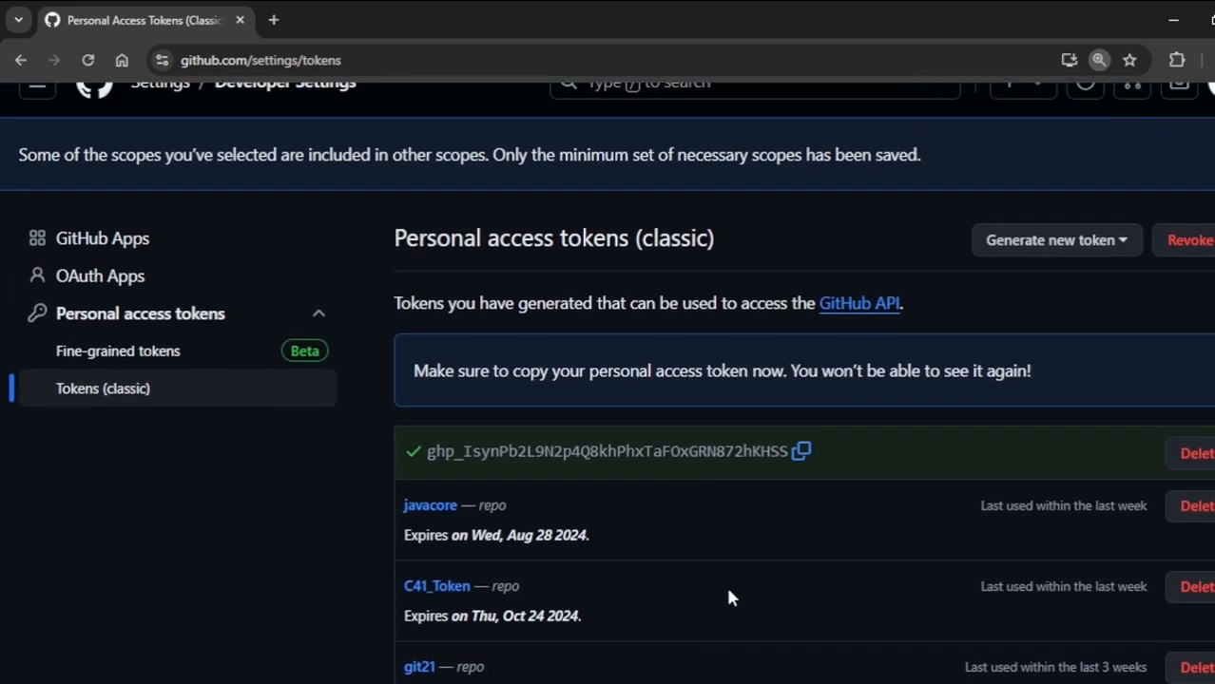
- Copy the access token again and paste it, indented, under the second checklist item in Notepad, followed by a blank line
left_click(801, 454)
key("alt+Tab")
left_click(578, 221)
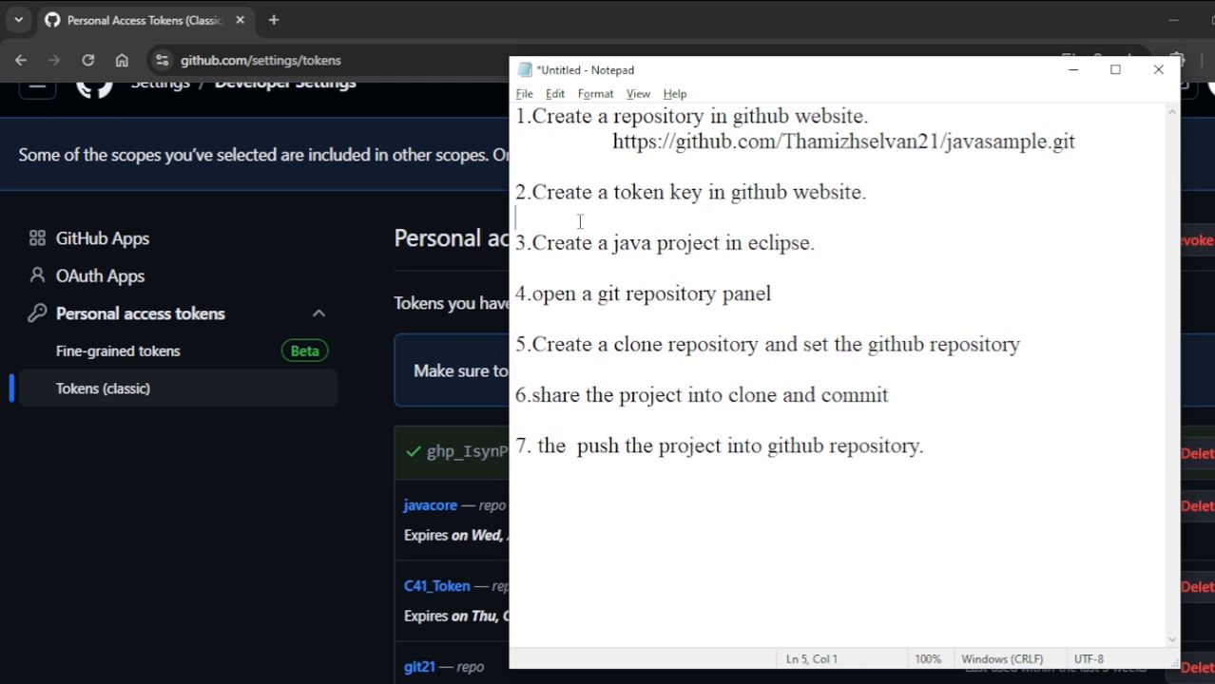
key("Tab")
key("ctrl+v")
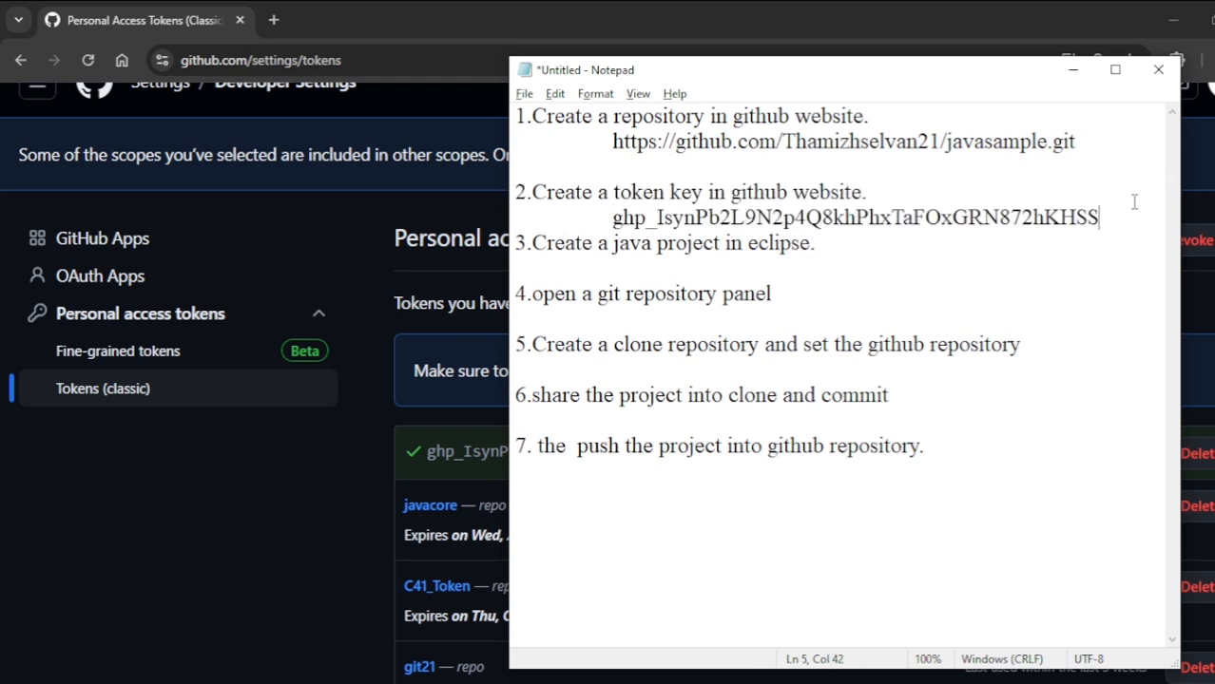
key("Return")
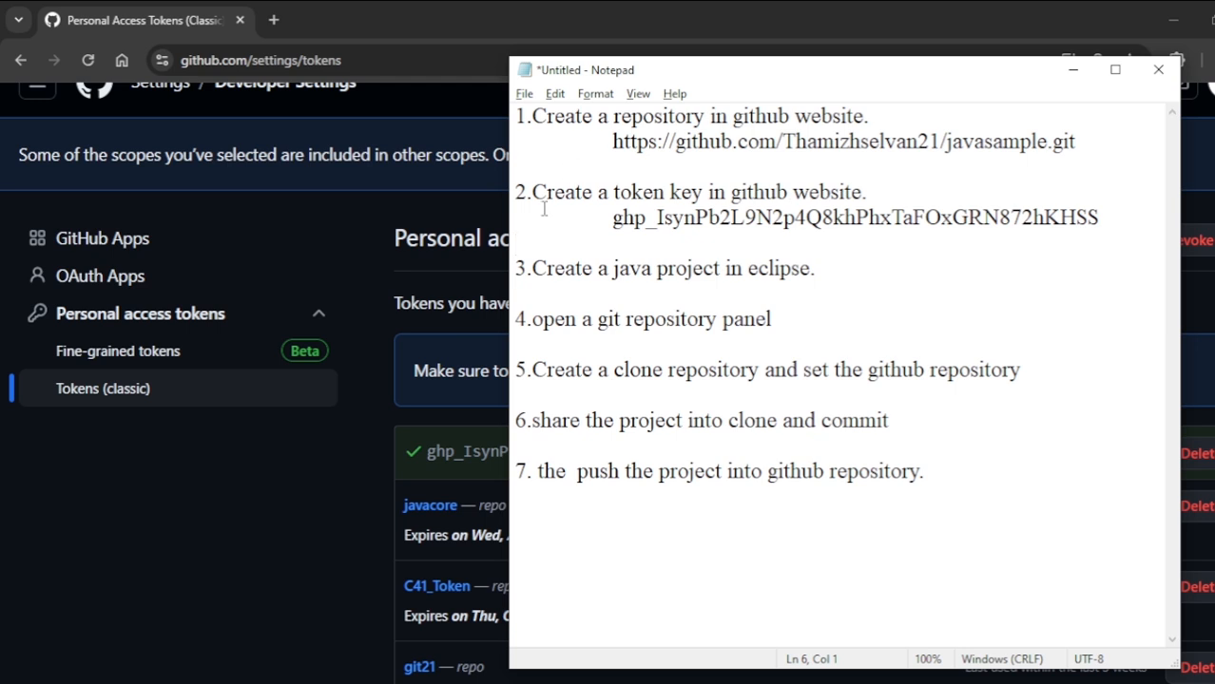
- Highlight the checklist's third item, switch to Eclipse and create a Java project named javasample with the JavaSE-19 execution environment
left_click_drag(526, 269, 872, 274)
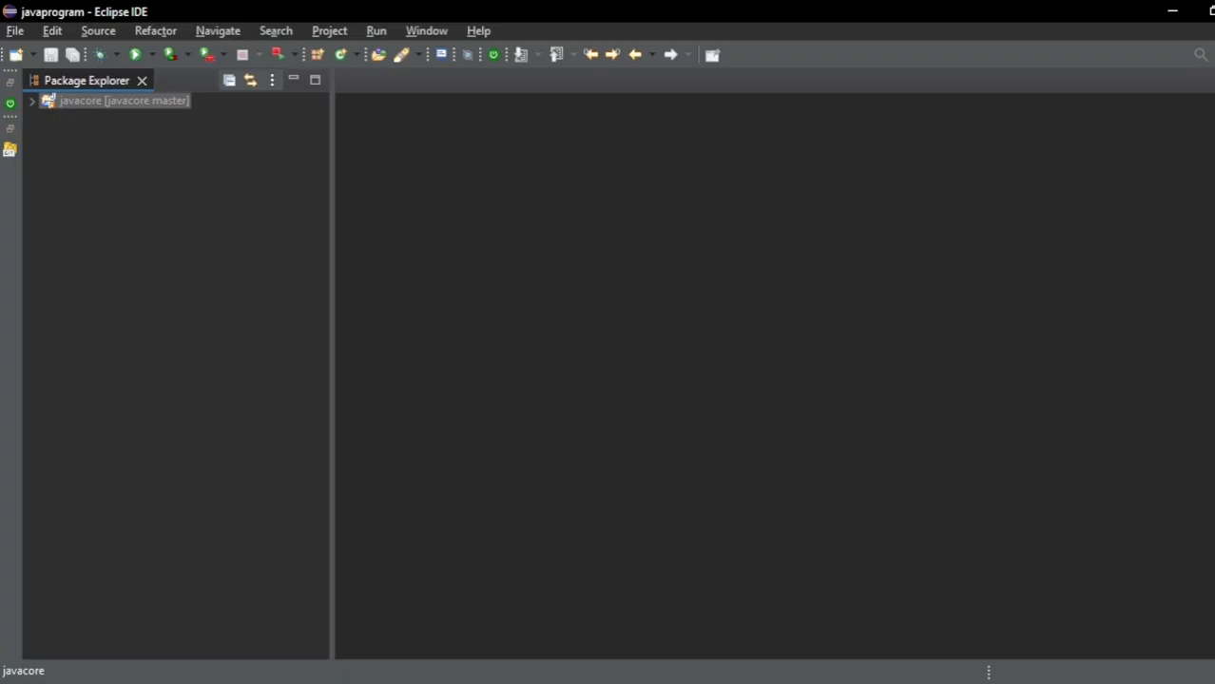
left_click(13, 32)
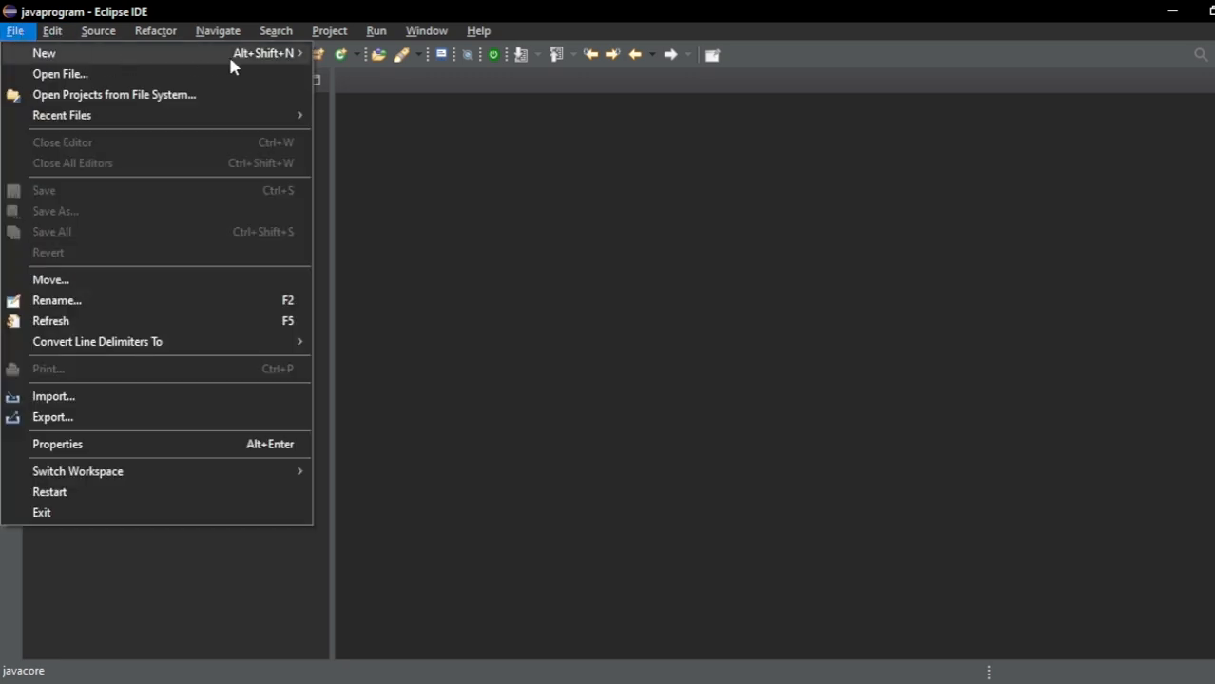
mouse_move(231, 60)
left_click(376, 59)
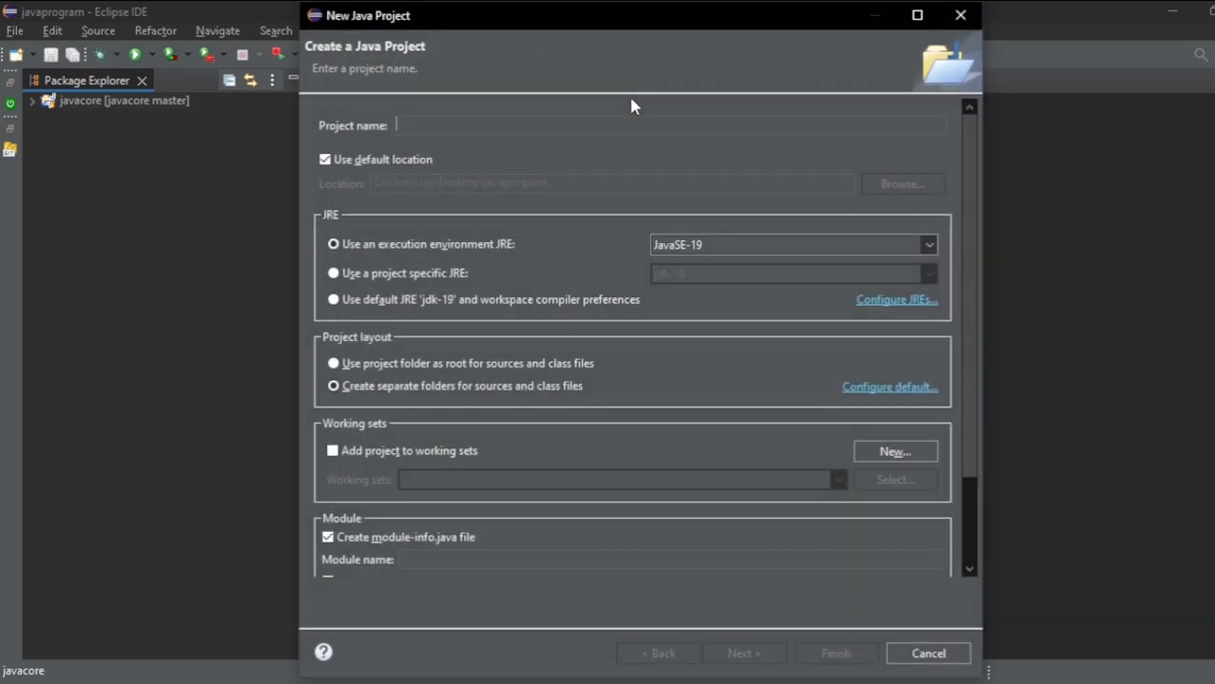
type("j")
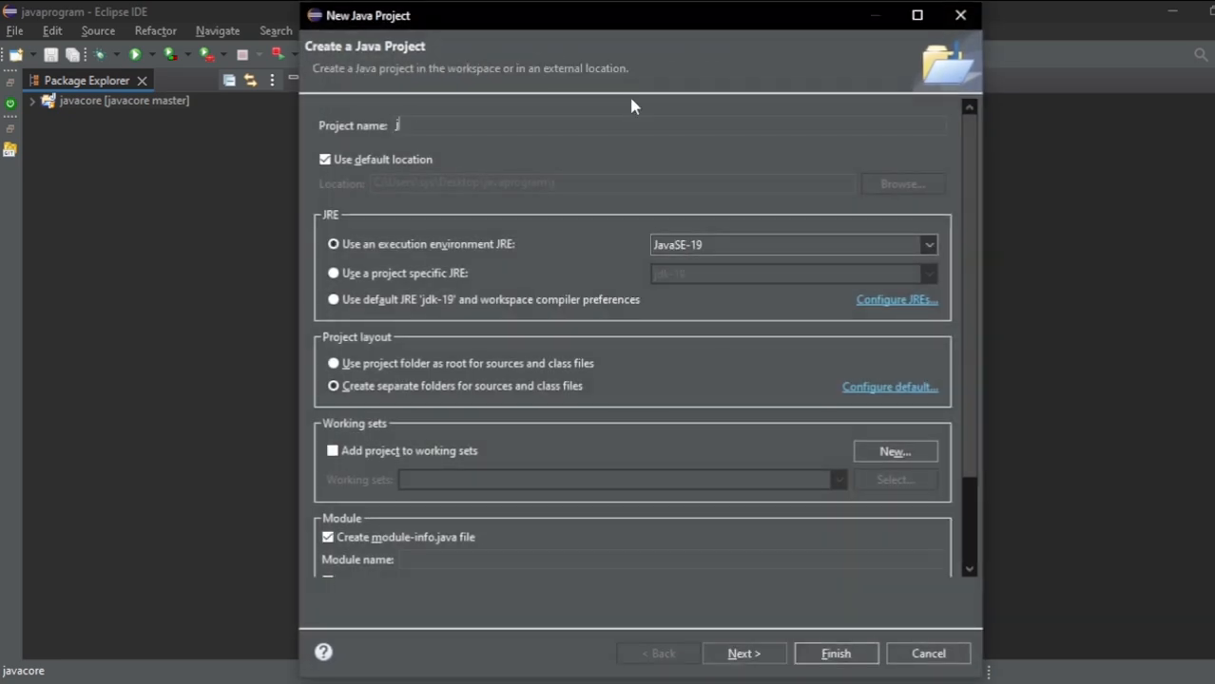
type("avasa")
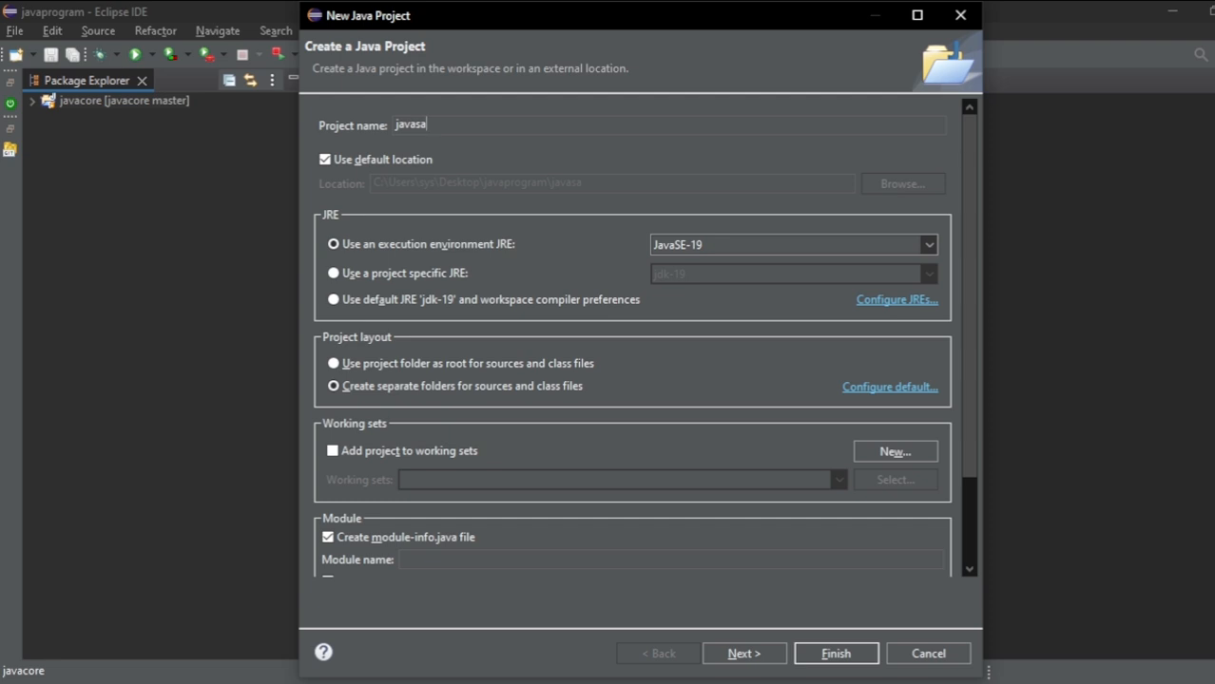
type("mple")
left_click(818, 658)
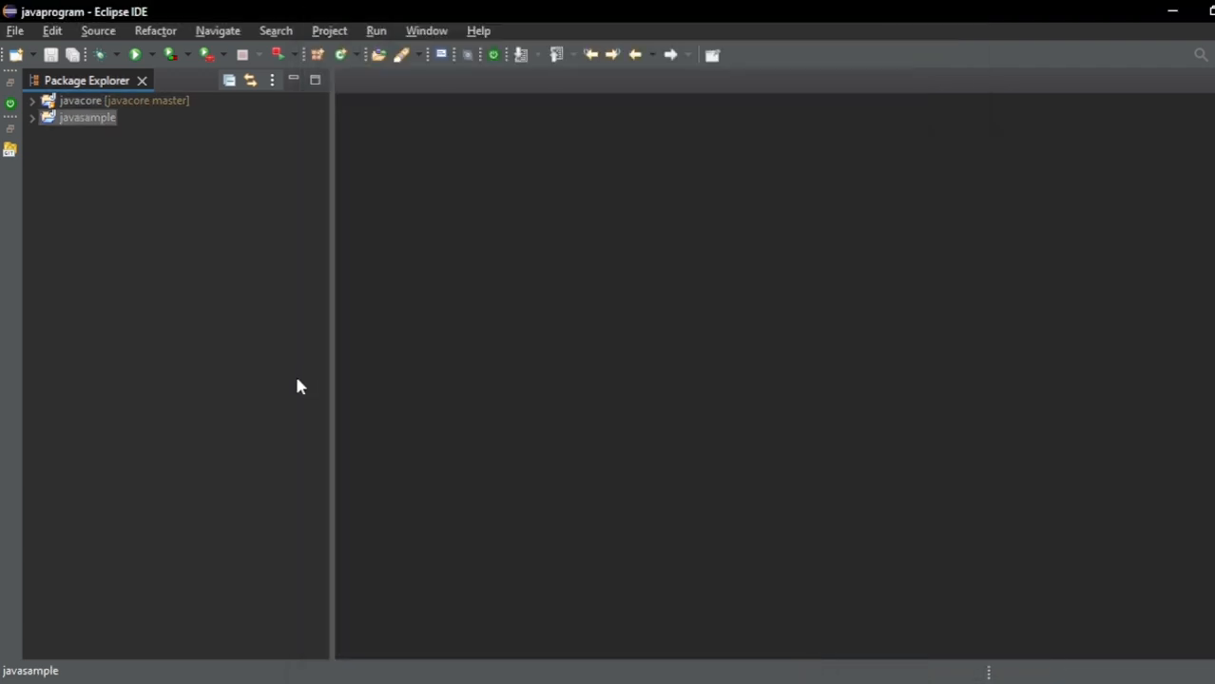
- Create a package named Day1 in the src folder of the javasample project
left_click(31, 116)
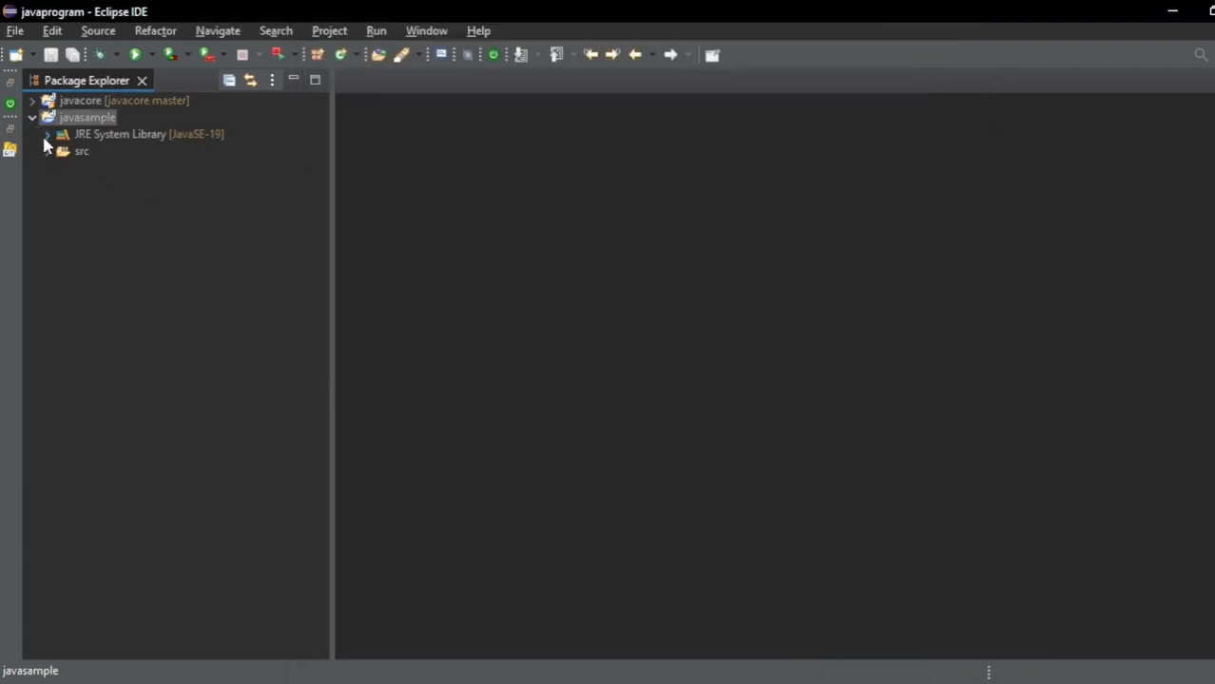
left_click(46, 150)
left_click(74, 154)
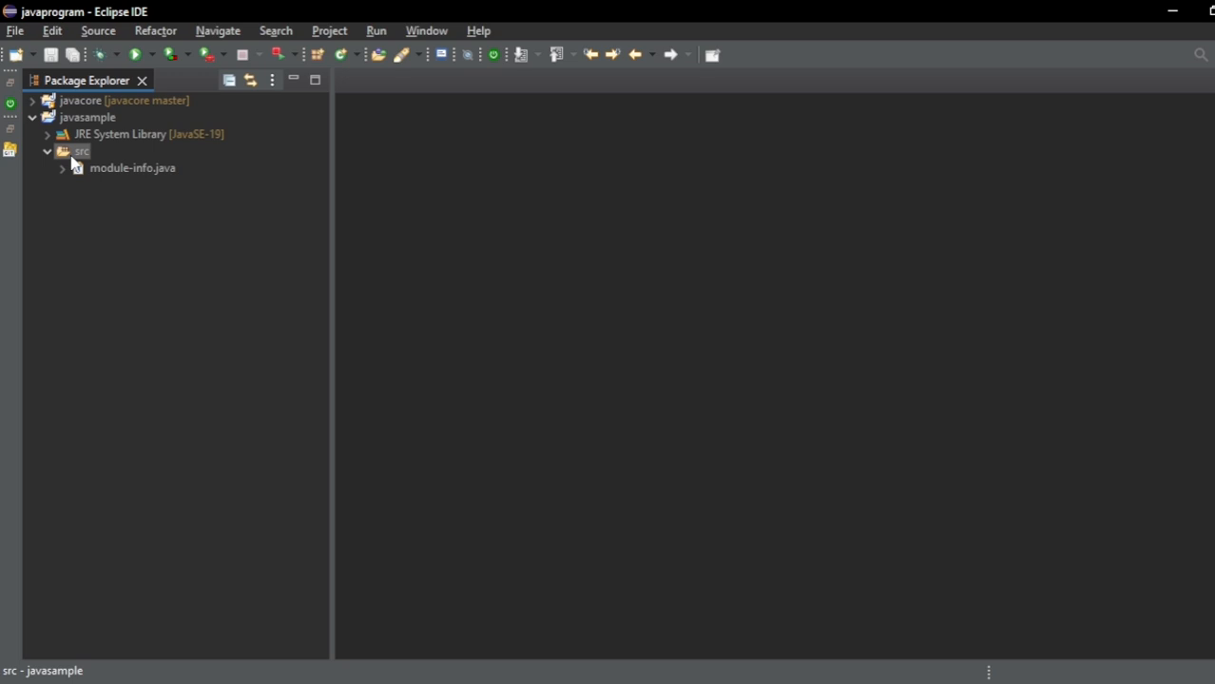
right_click(74, 160)
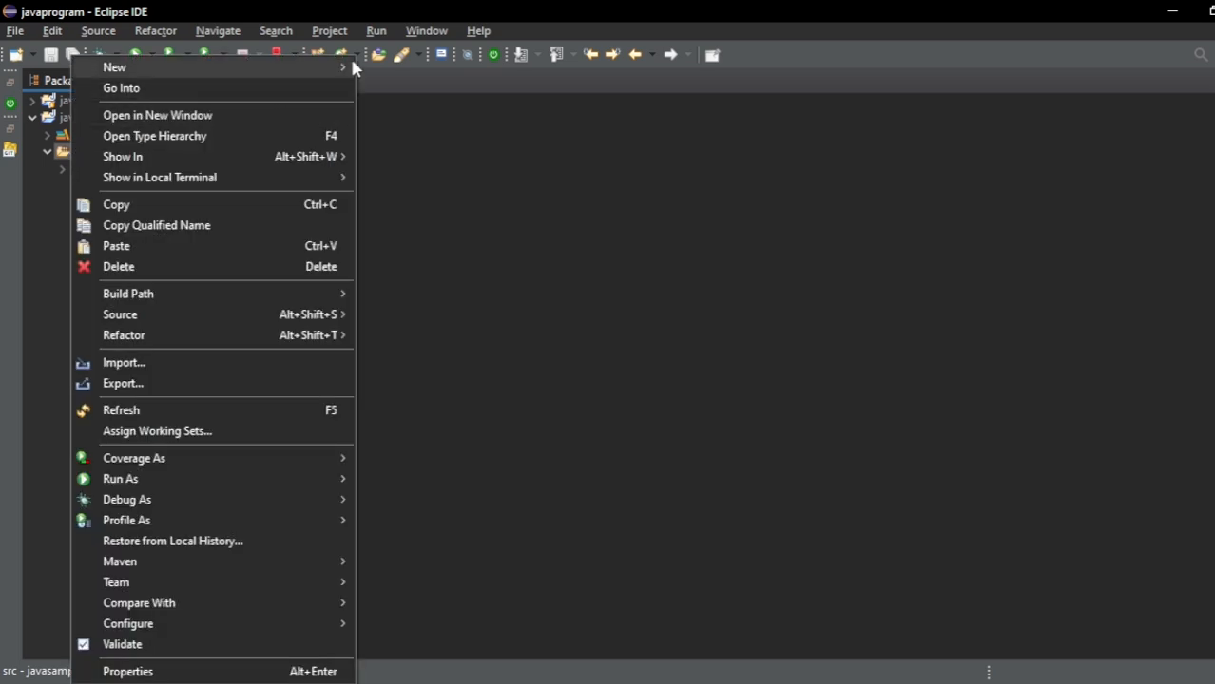
mouse_move(352, 68)
left_click(424, 160)
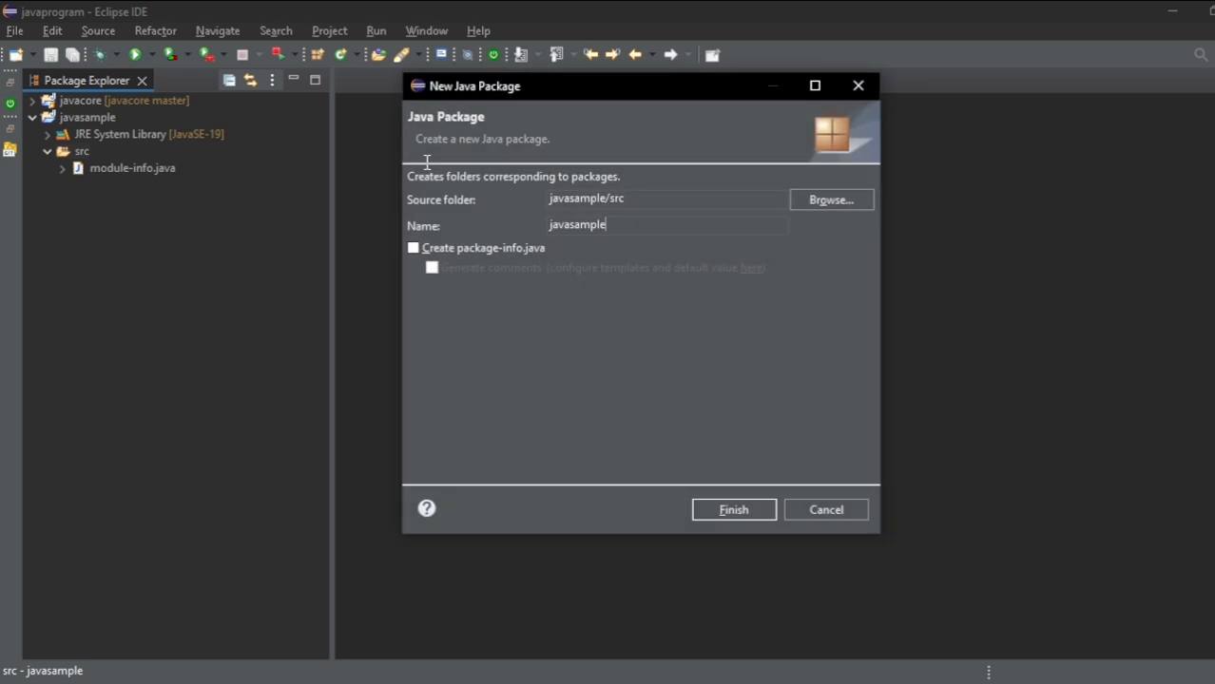
key("BackSpace")
key("BackSpace")
key("BackSpace")
key("BackSpace")
key("BackSpace")
key("BackSpace")
key("BackSpace")
key("BackSpace")
key("BackSpace")
key("BackSpace")
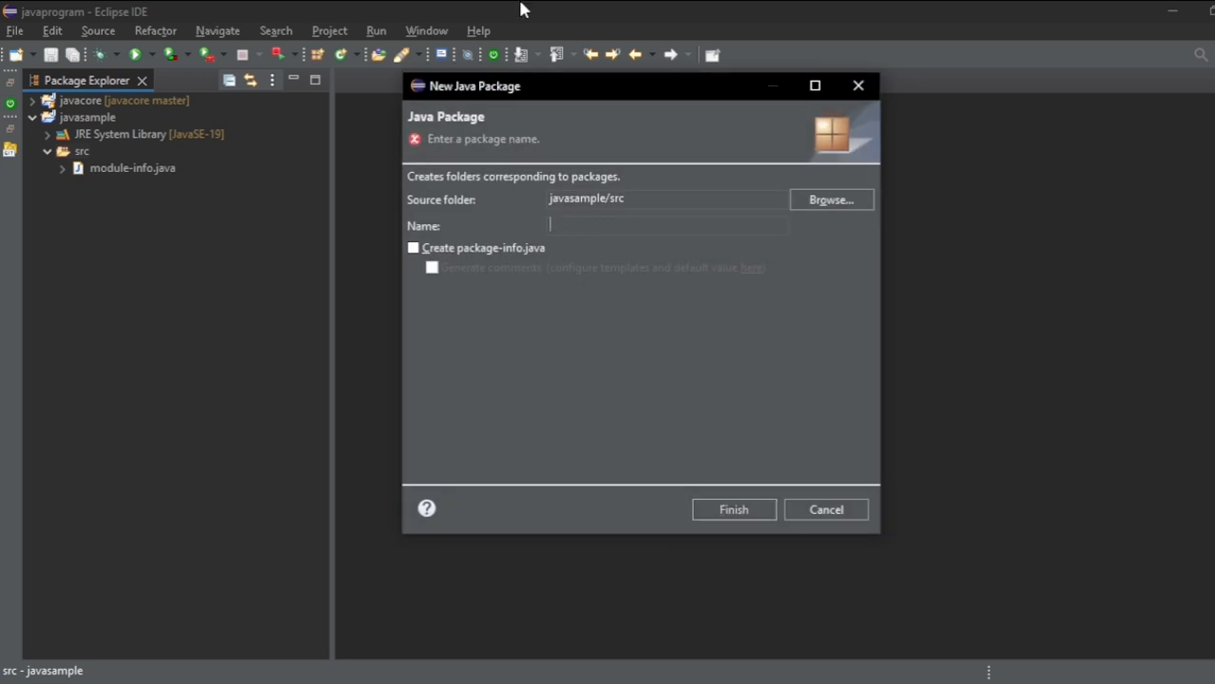
type("Day1")
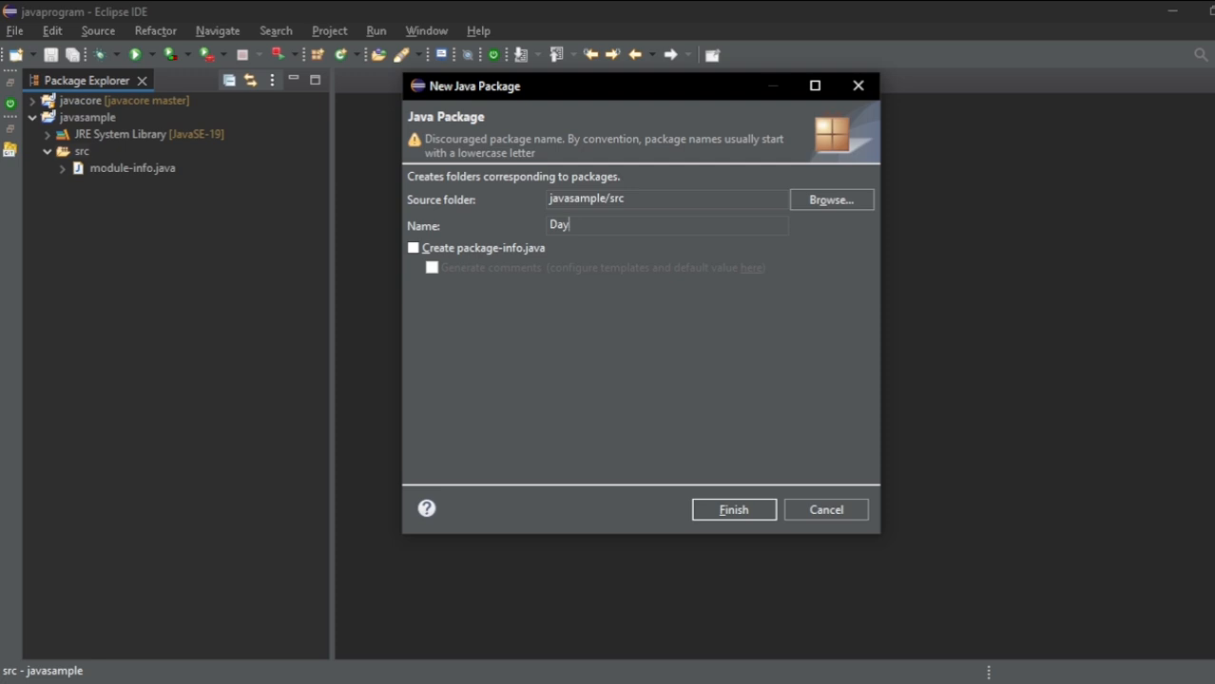
left_click(733, 510)
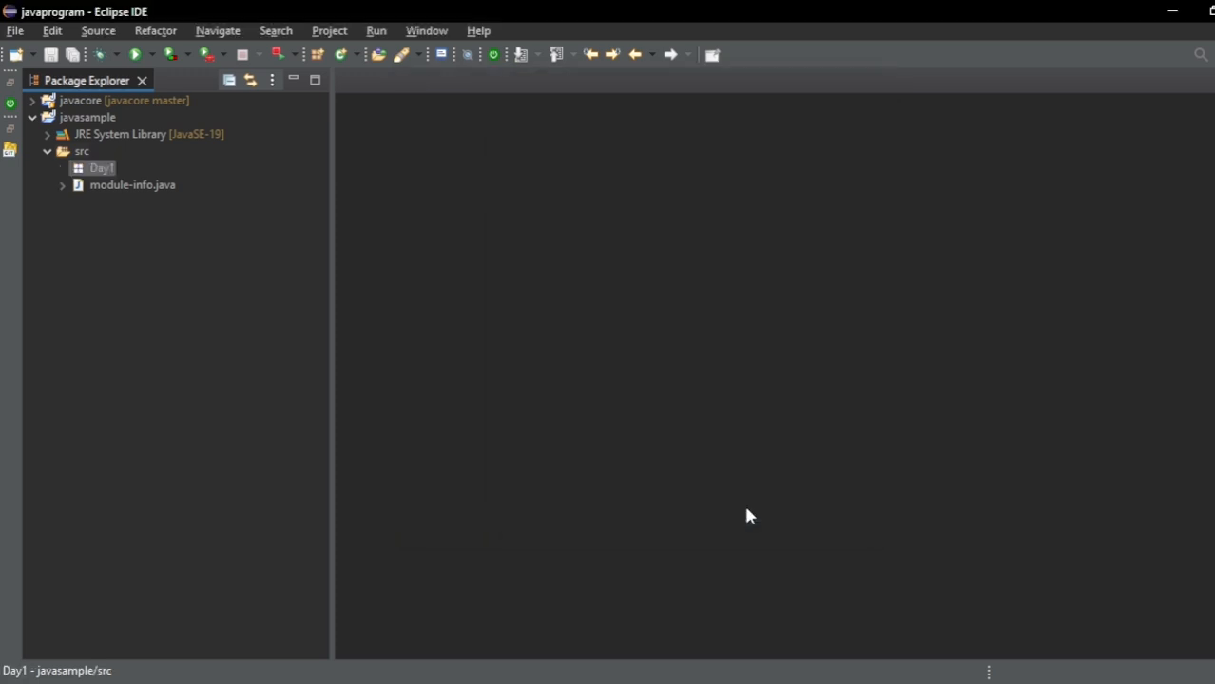
- Create a public class named Sample in the Day1 package with a public static void main method stub
right_click(100, 168)
mouse_move(312, 106)
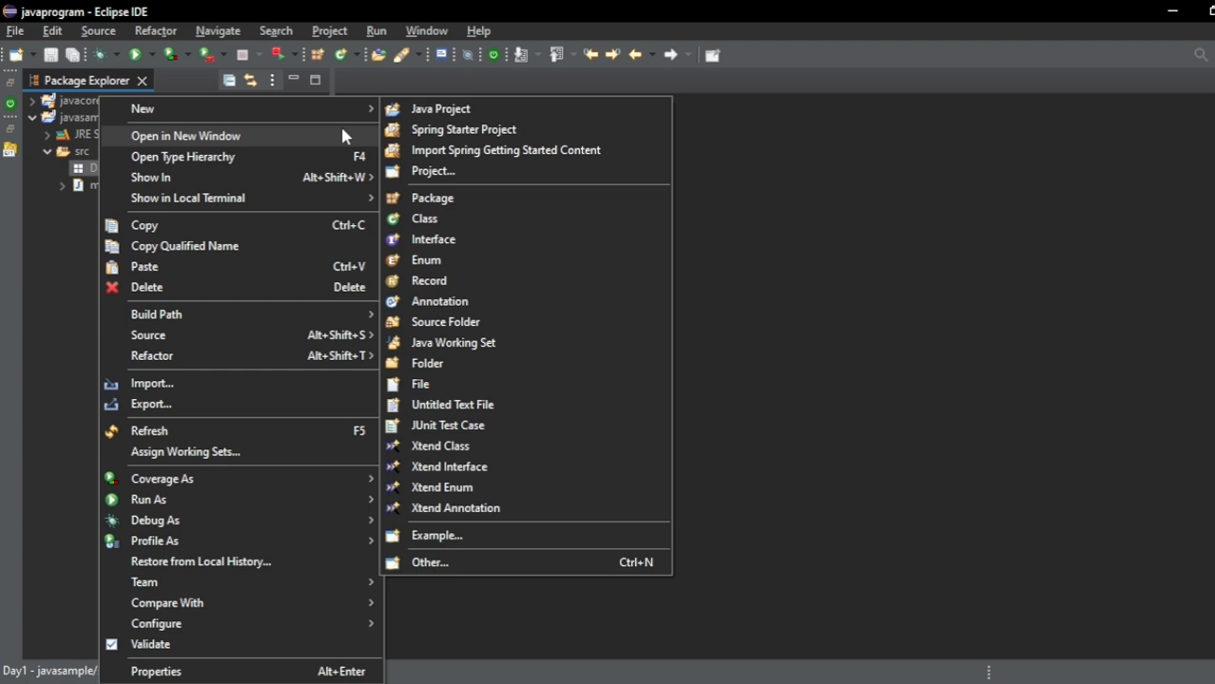
left_click(428, 218)
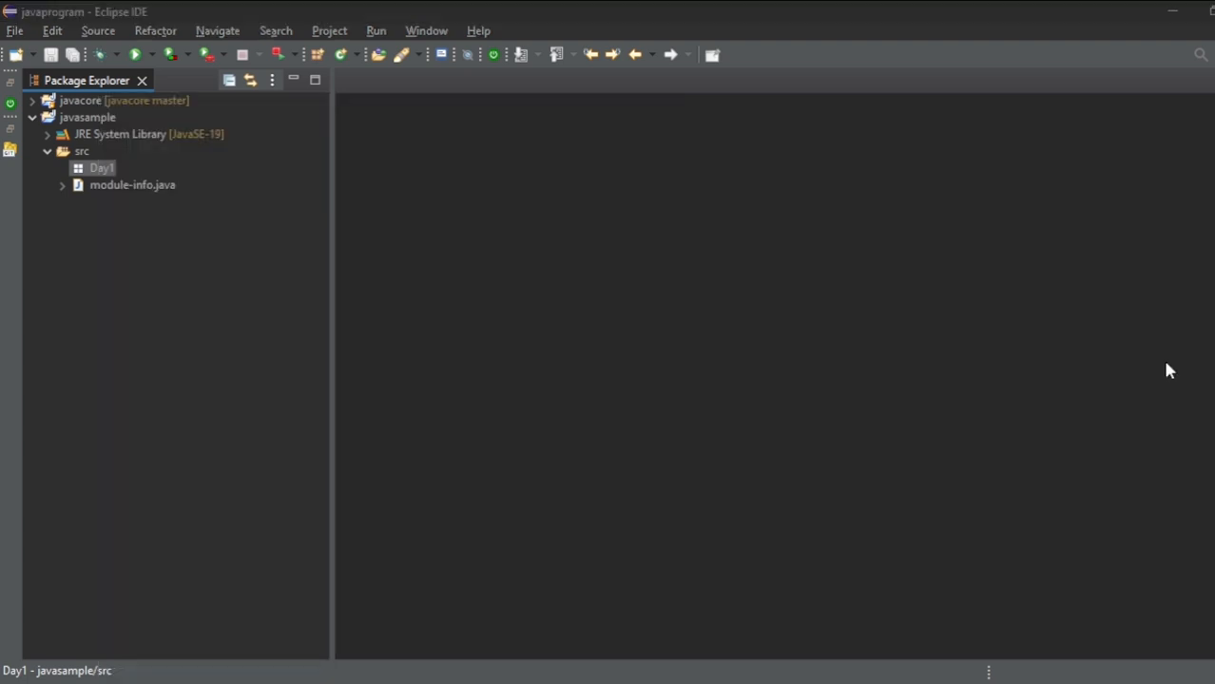
type("Sample")
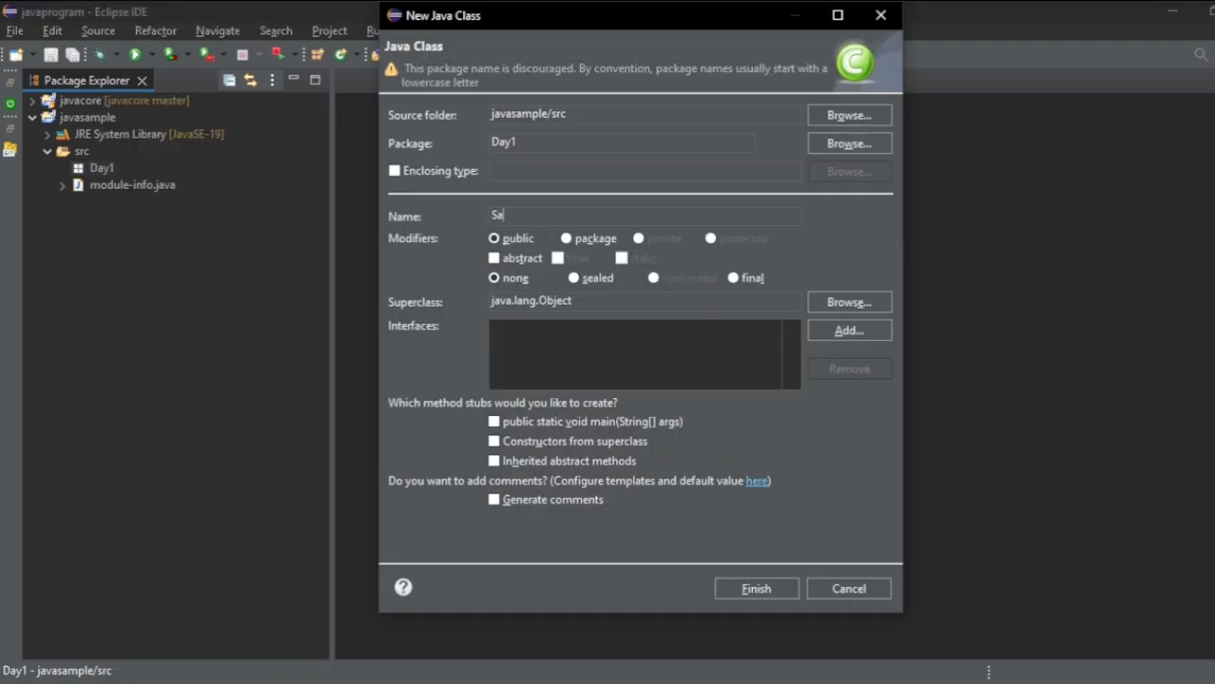
left_click(493, 421)
left_click(781, 589)
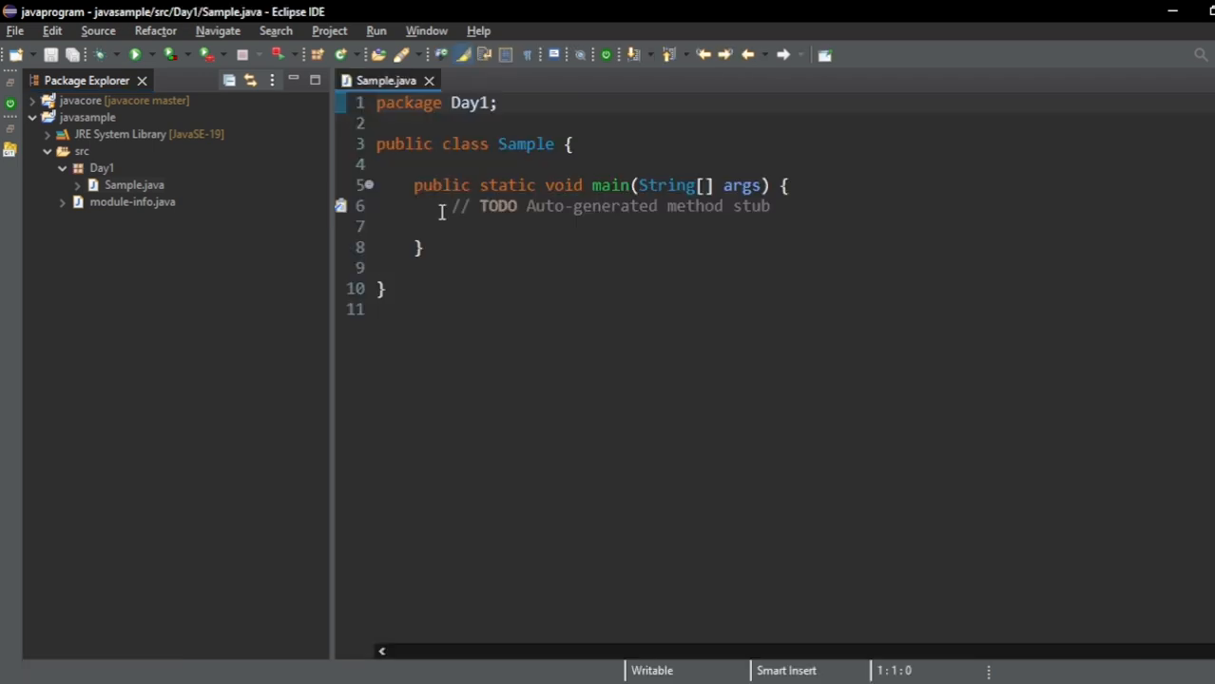
- Replace the TODO comment in the main method with a blank line and an empty System.out.println() statement
left_click_drag(442, 212, 893, 199)
key("BackSpace")
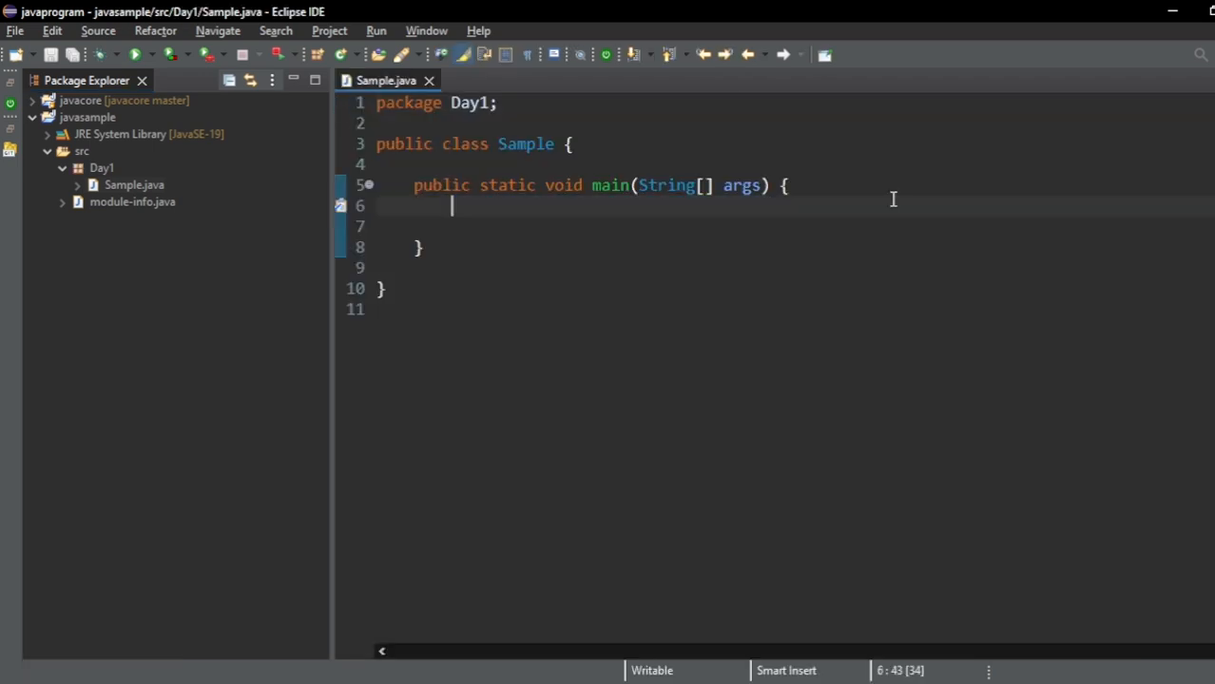
key("Return")
type("Sysout")
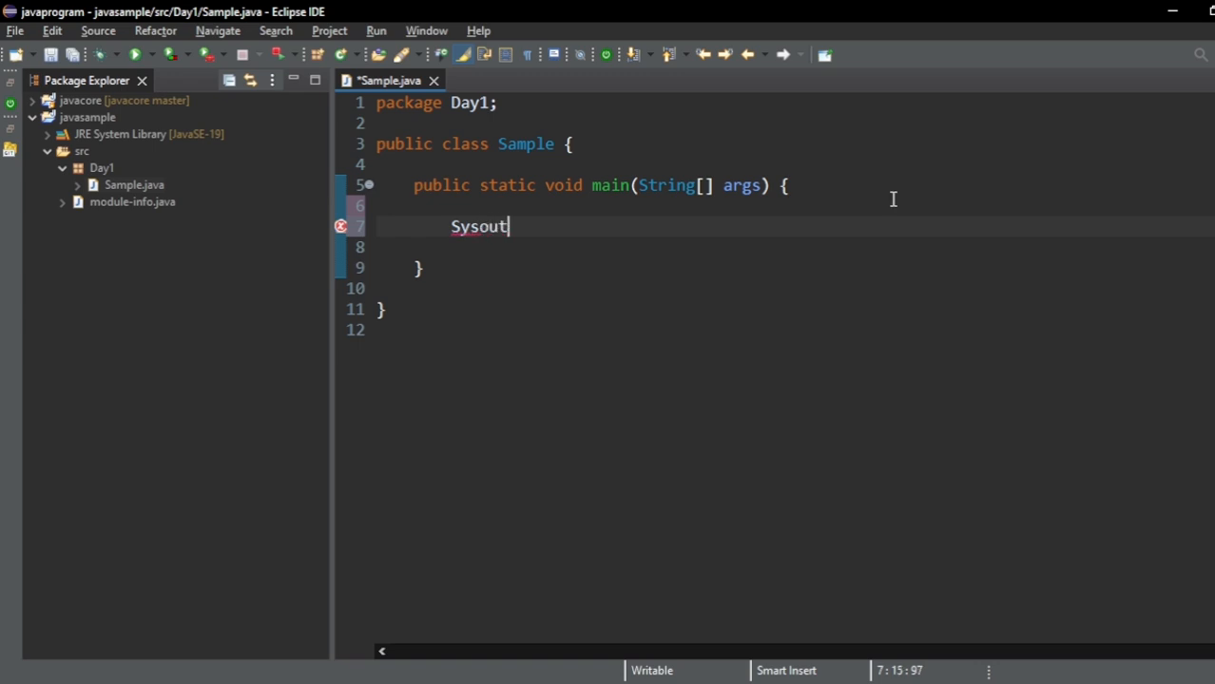
key("ctrl+space")
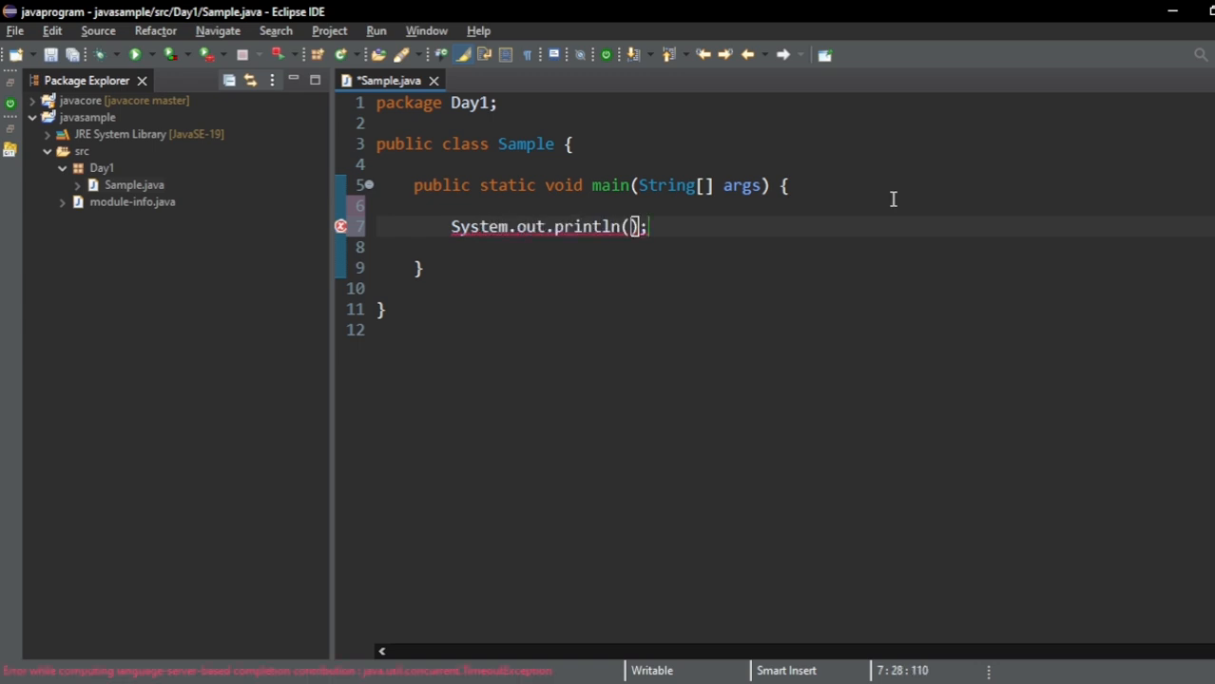
- Make the println statement output the string "welcome to the github session.."
type("\"")
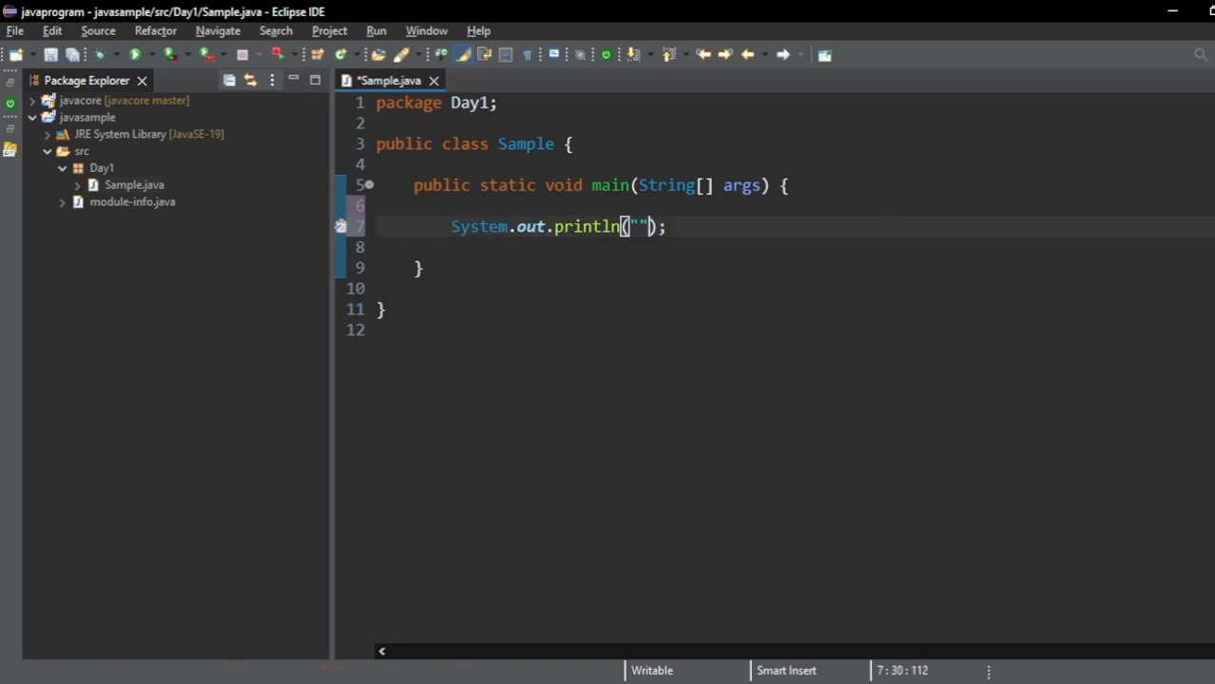
type("welcome to ")
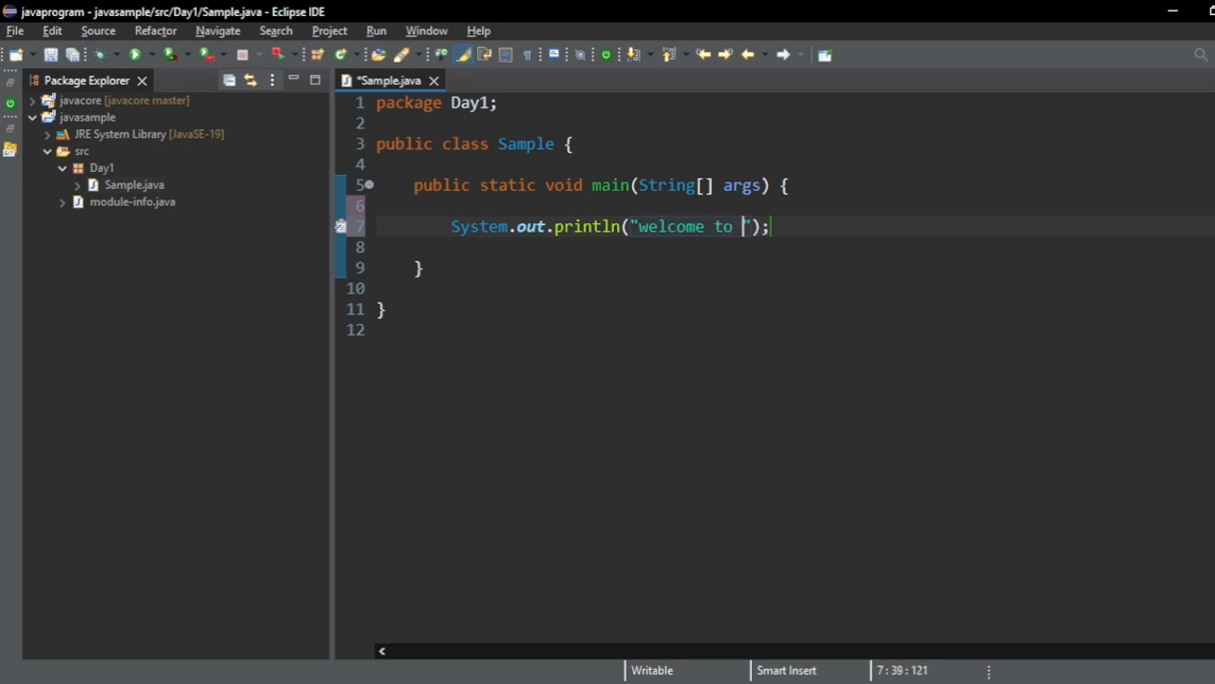
type("the gut")
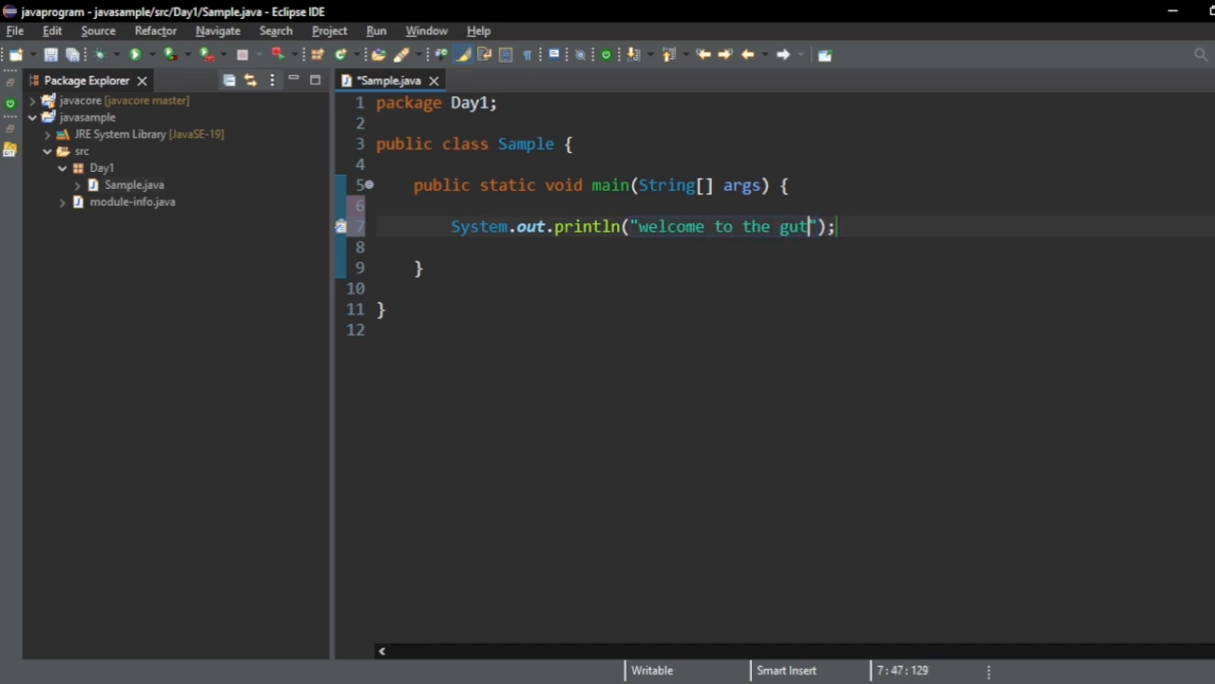
key("BackSpace")
key("BackSpace")
key("BackSpace")
type("it")
type("hub sessi")
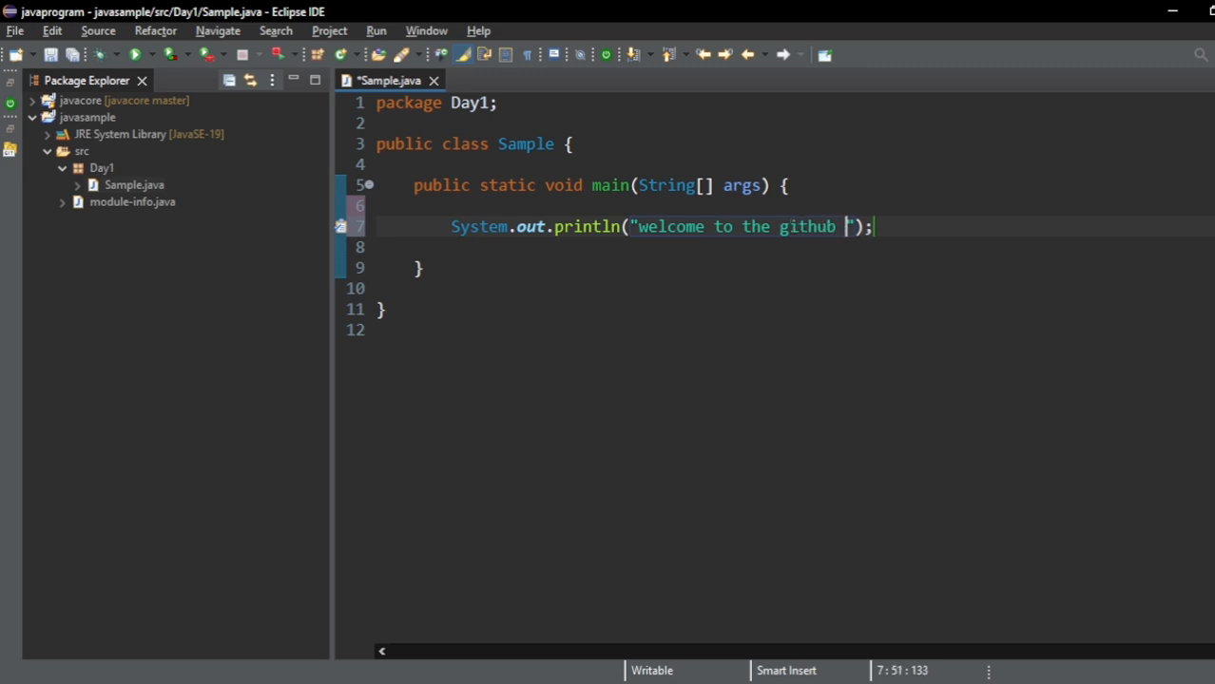
type("on")
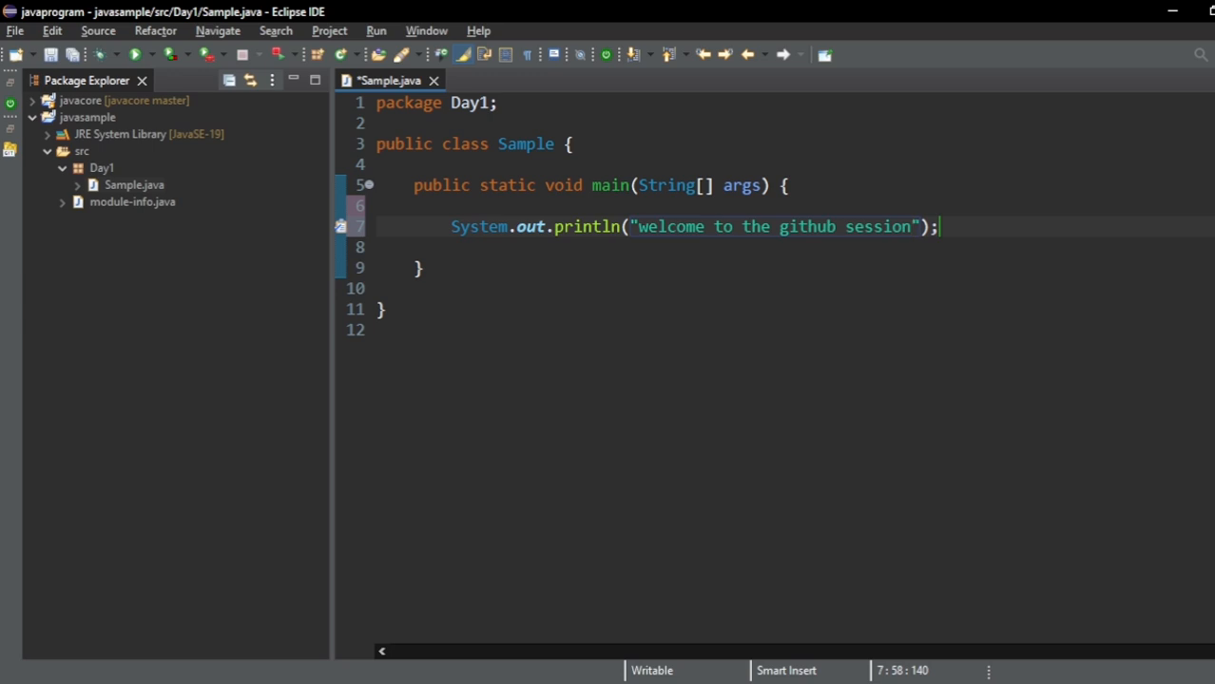
type("..")
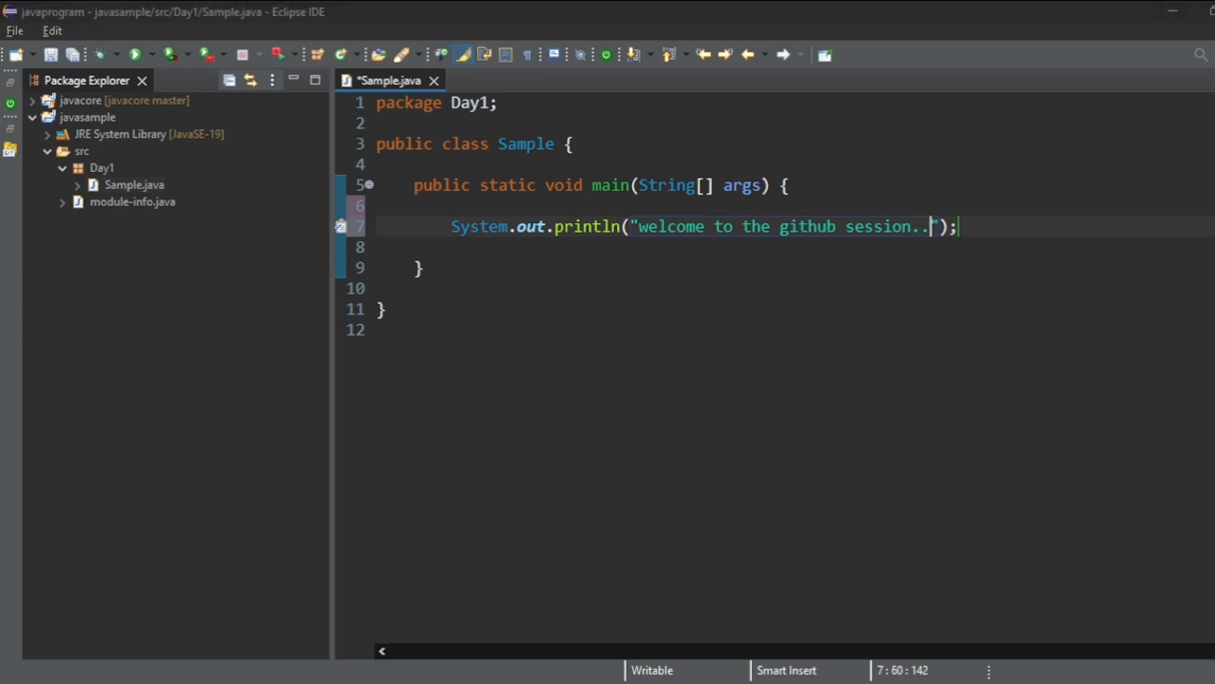
- Switch to Notepad and append "install git software." to the checklist's third item
key("alt+Tab")
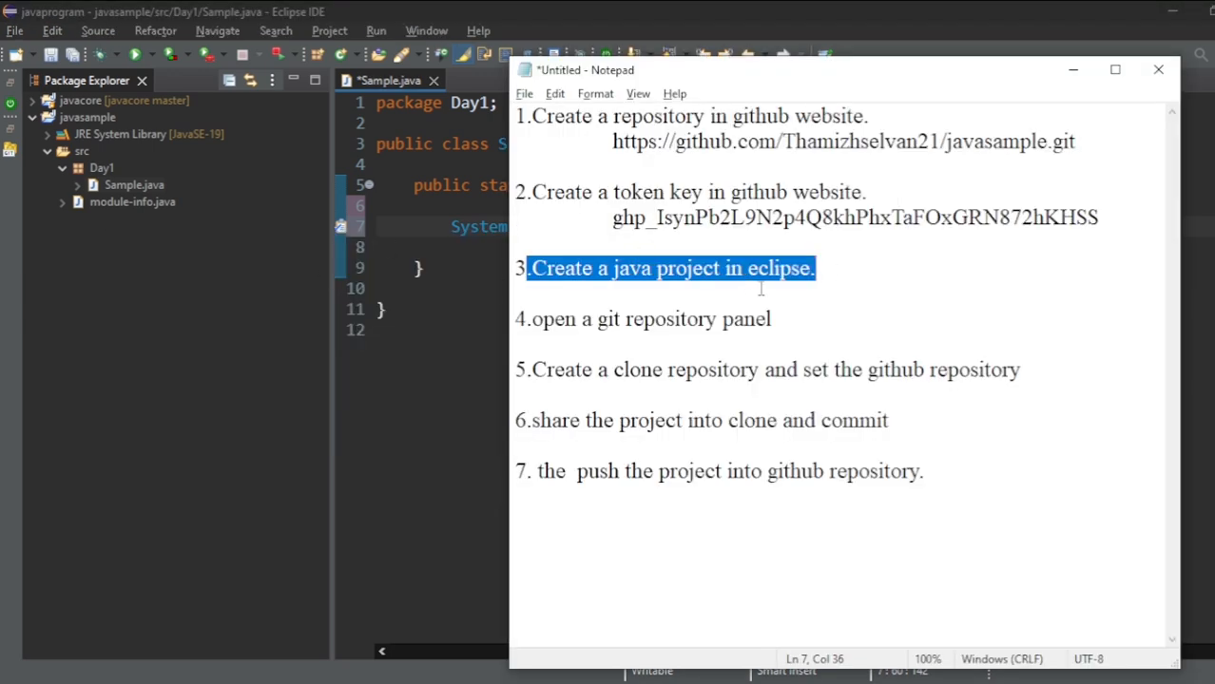
left_click(865, 269)
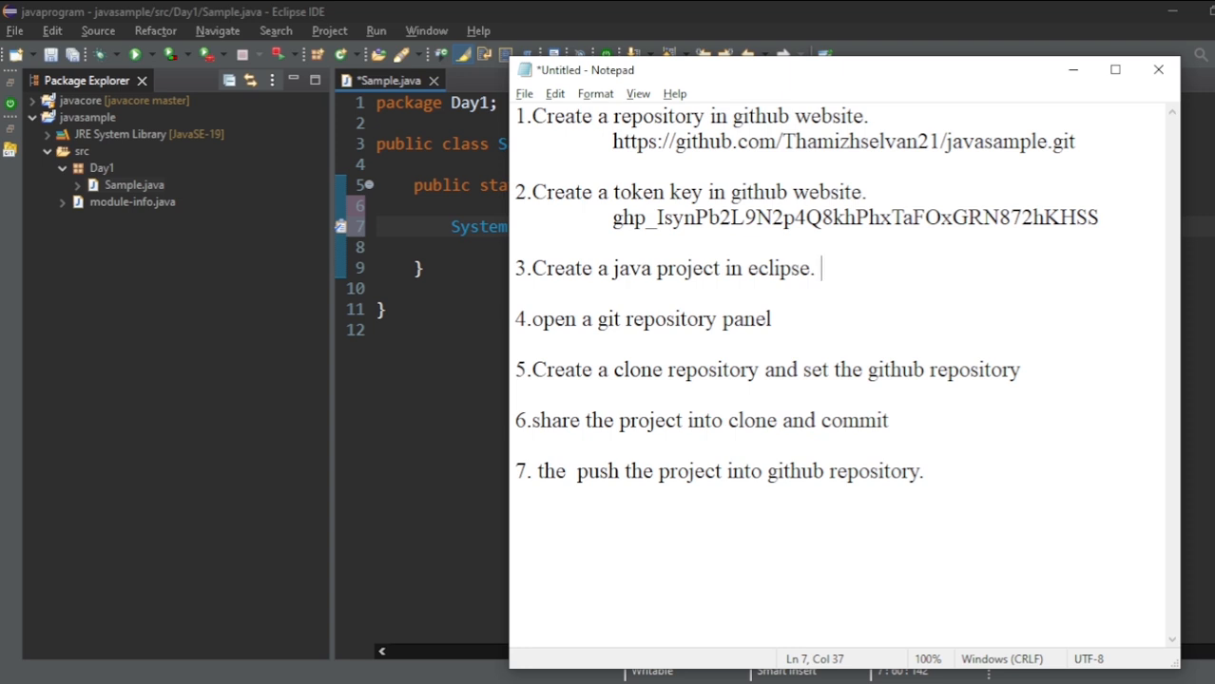
type("install ")
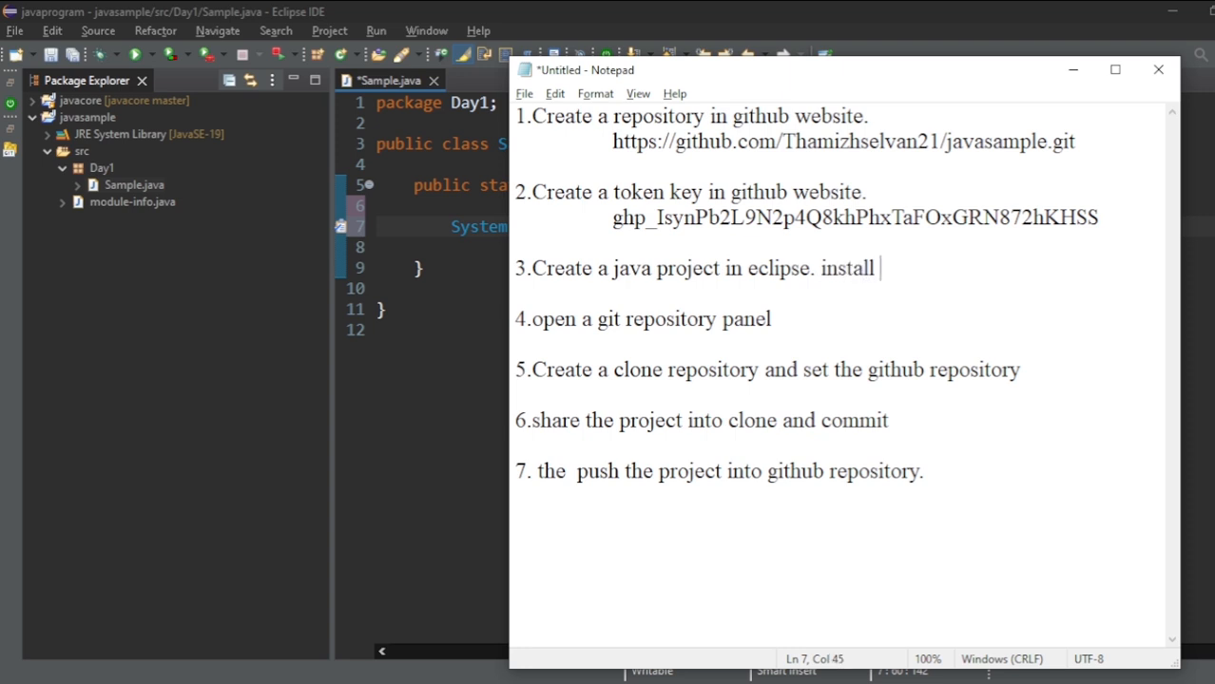
type("git software")
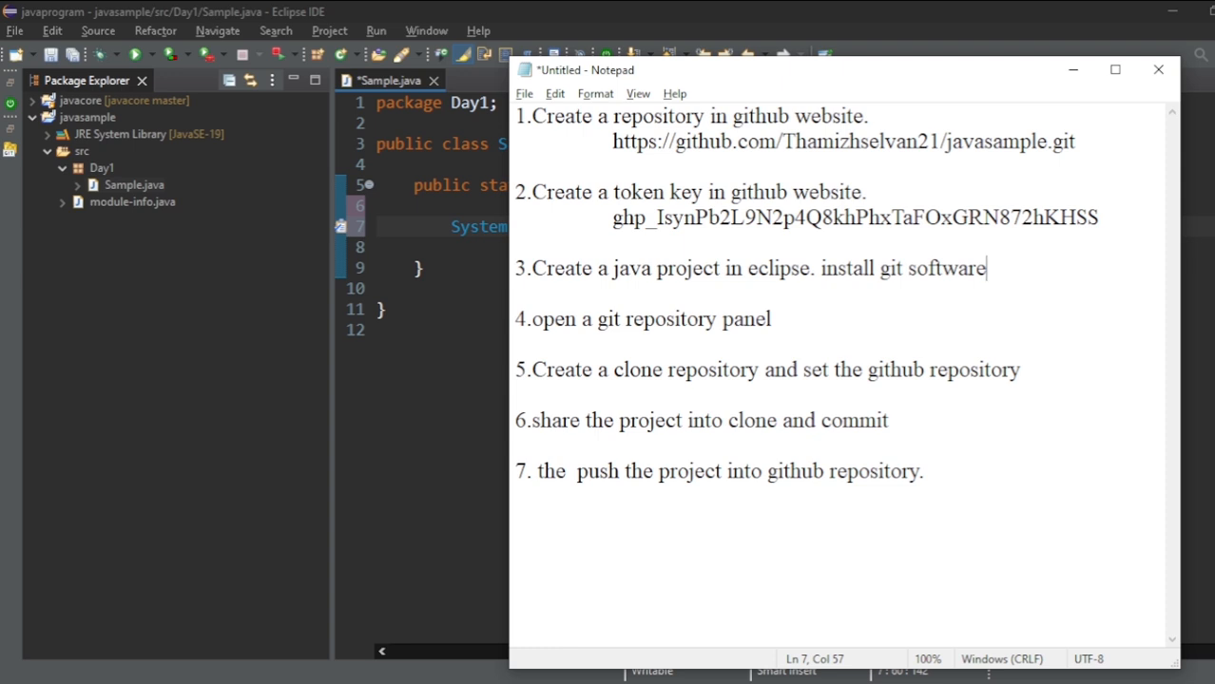
type(".")
- Switch to Chrome, search Google for "git download" in a new tab and open Git's Windows download page
left_click(805, 682)
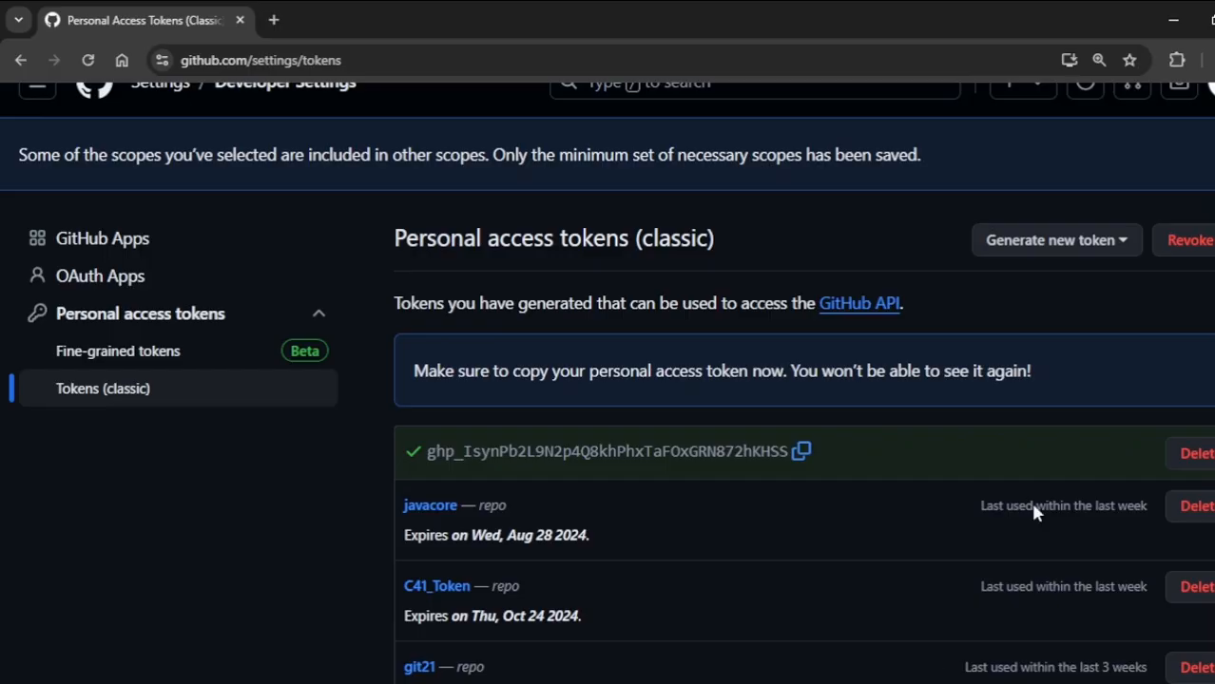
left_click(273, 19)
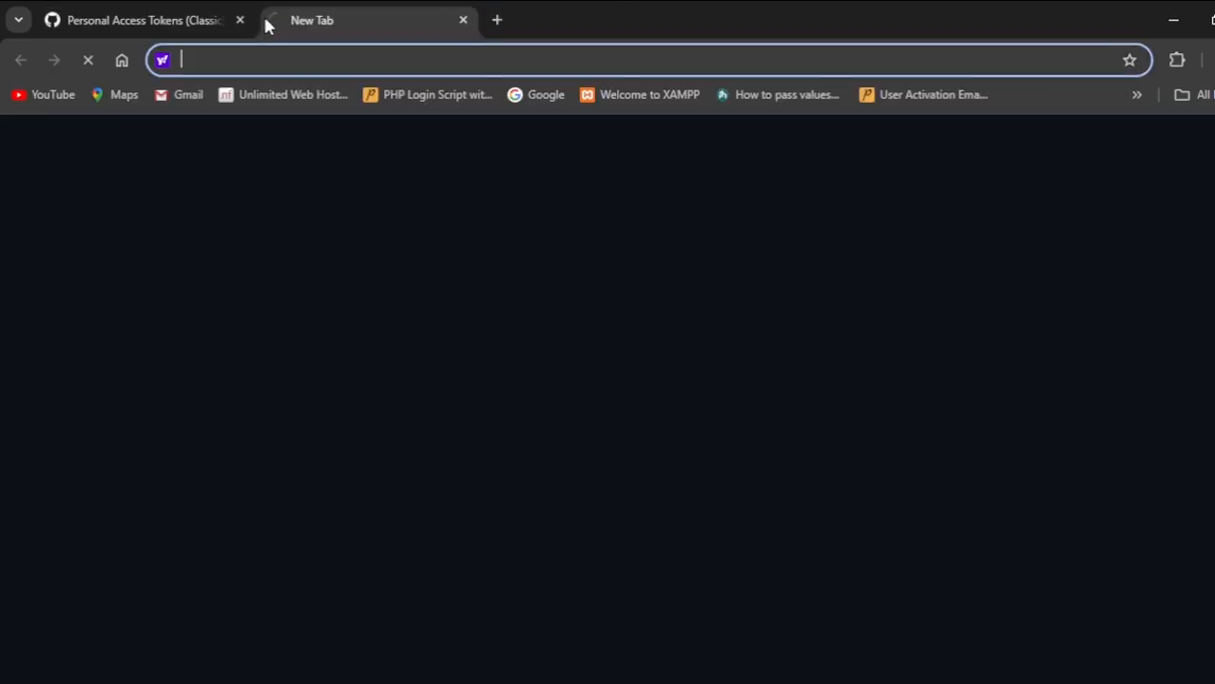
left_click(521, 95)
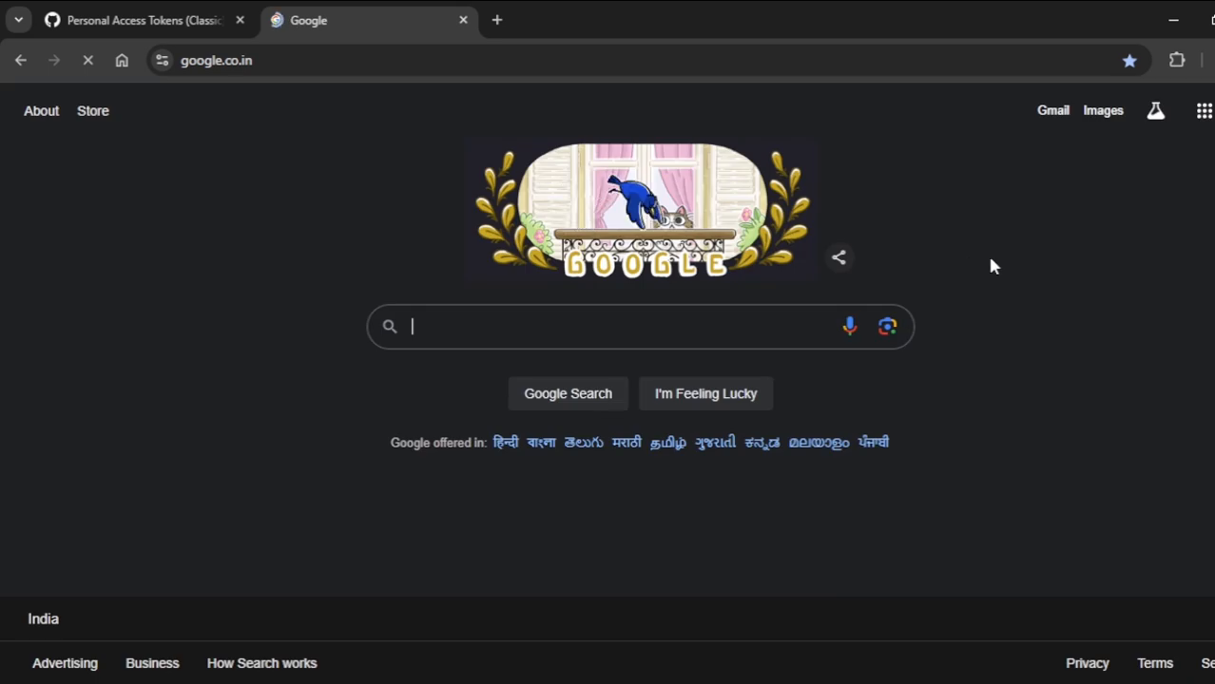
type("git")
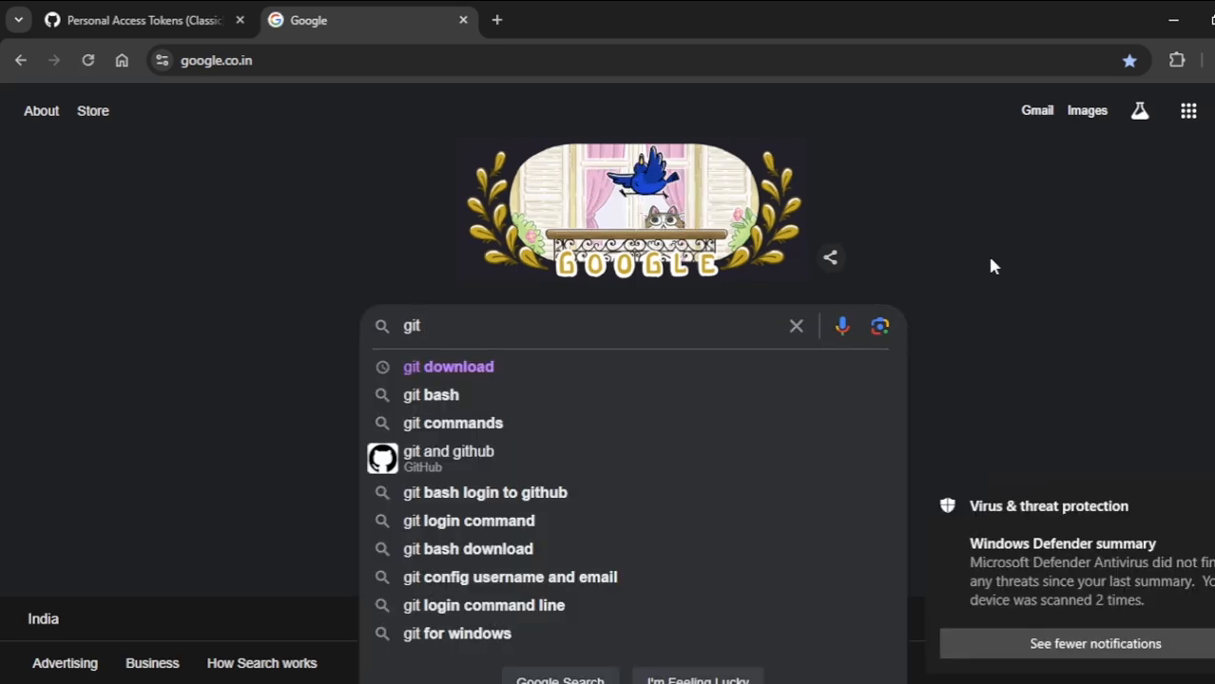
key("Down")
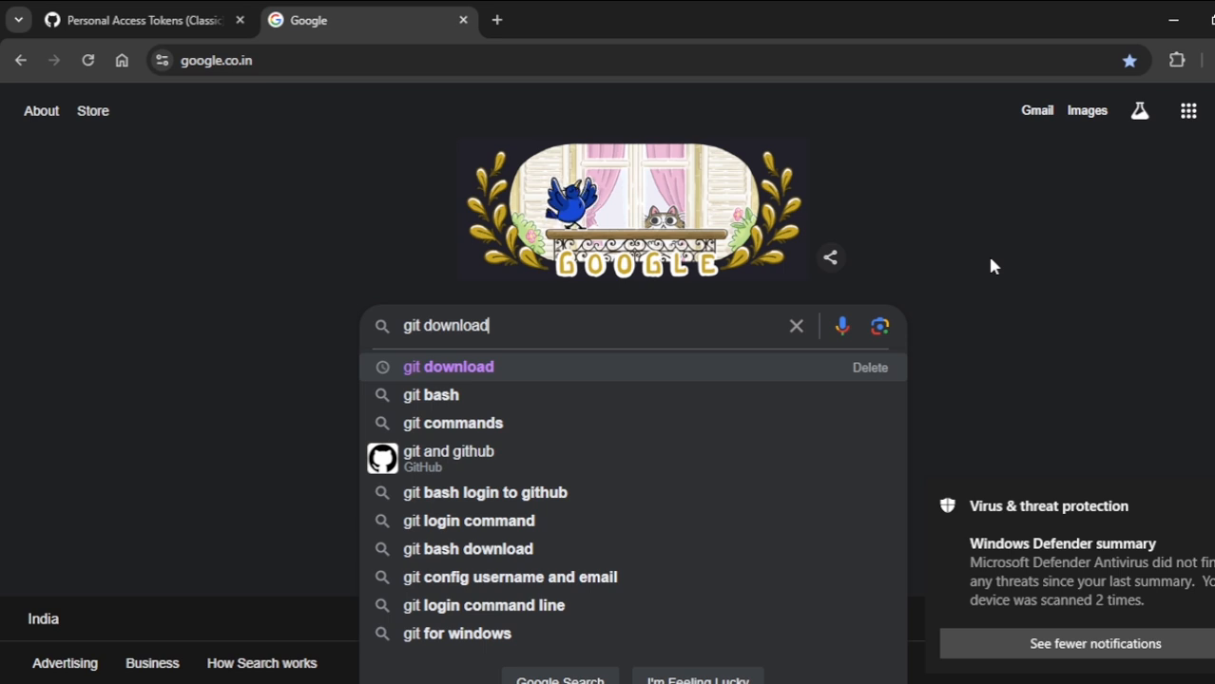
key("Return")
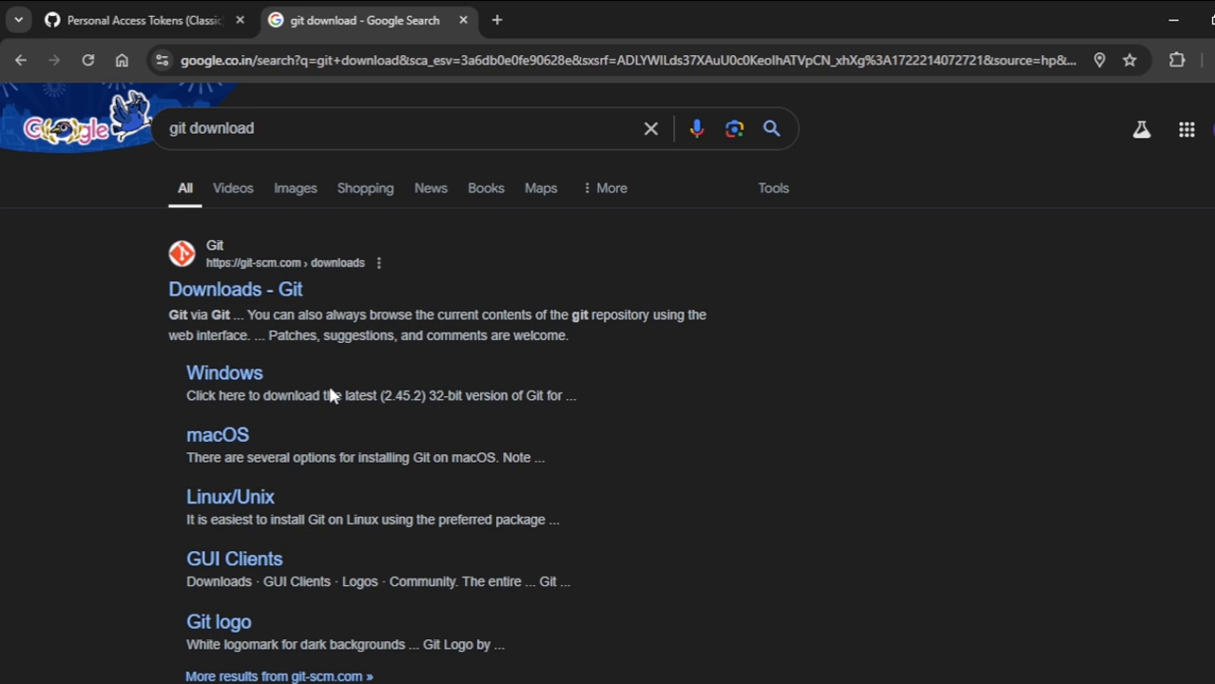
left_click(277, 300)
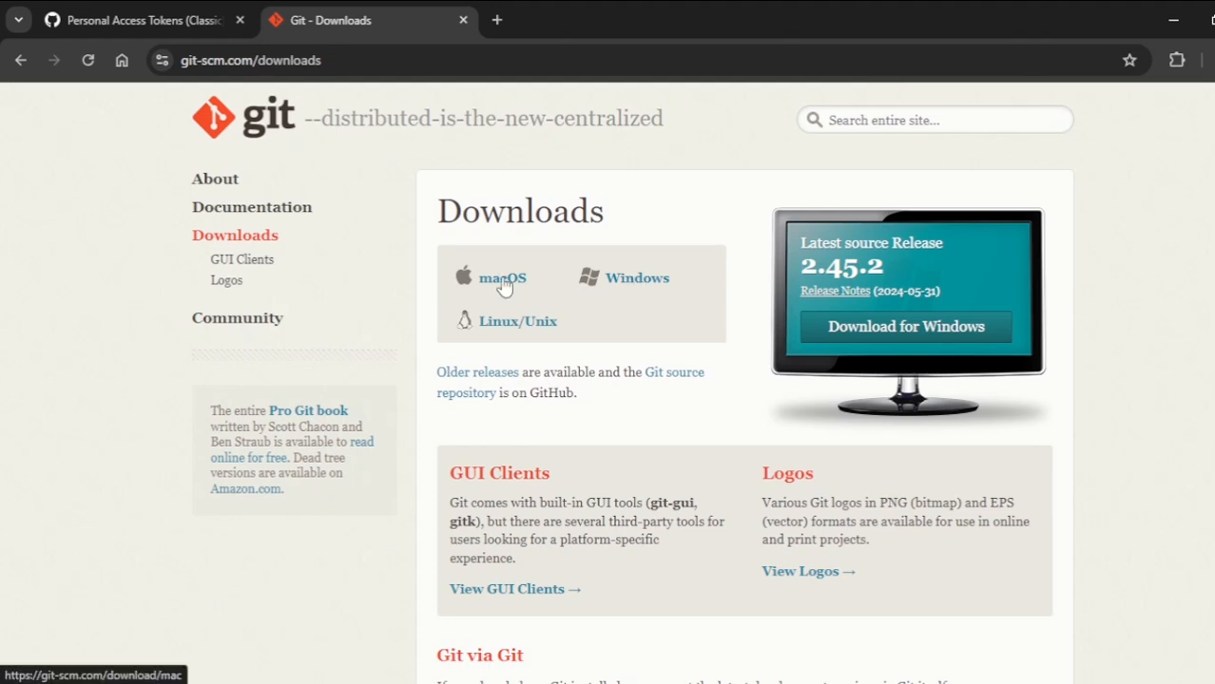
left_click(632, 288)
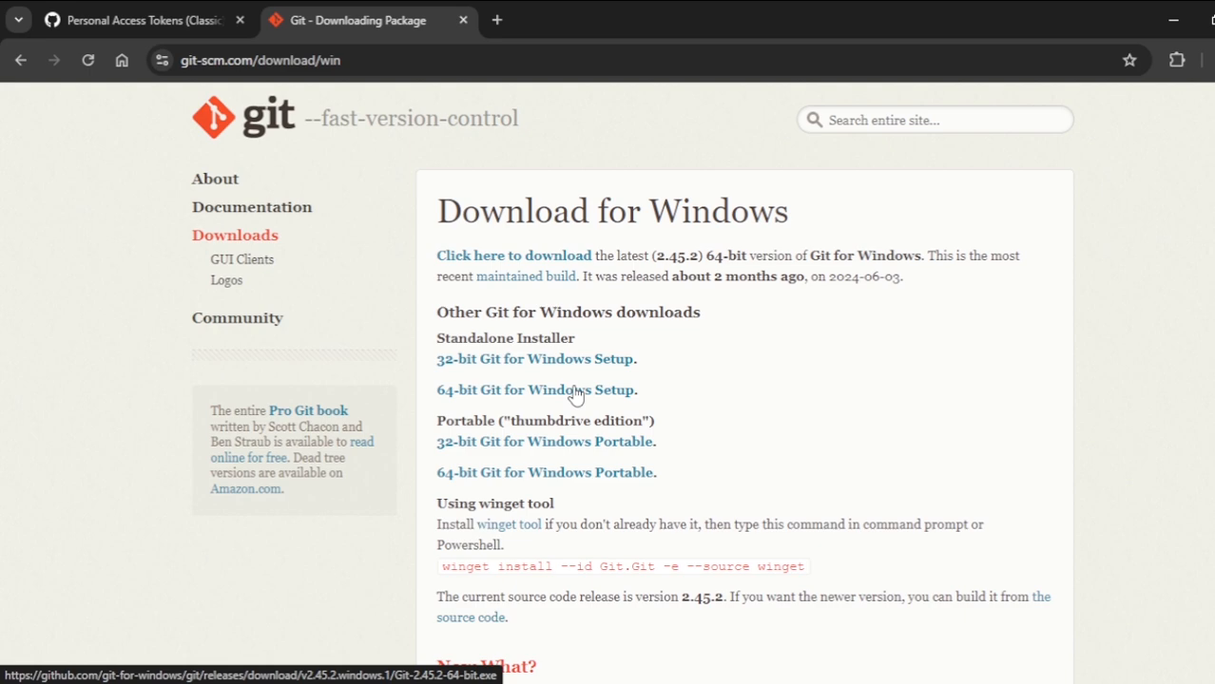
- Close the Git download page, return to Eclipse and save Sample.java
left_click(462, 20)
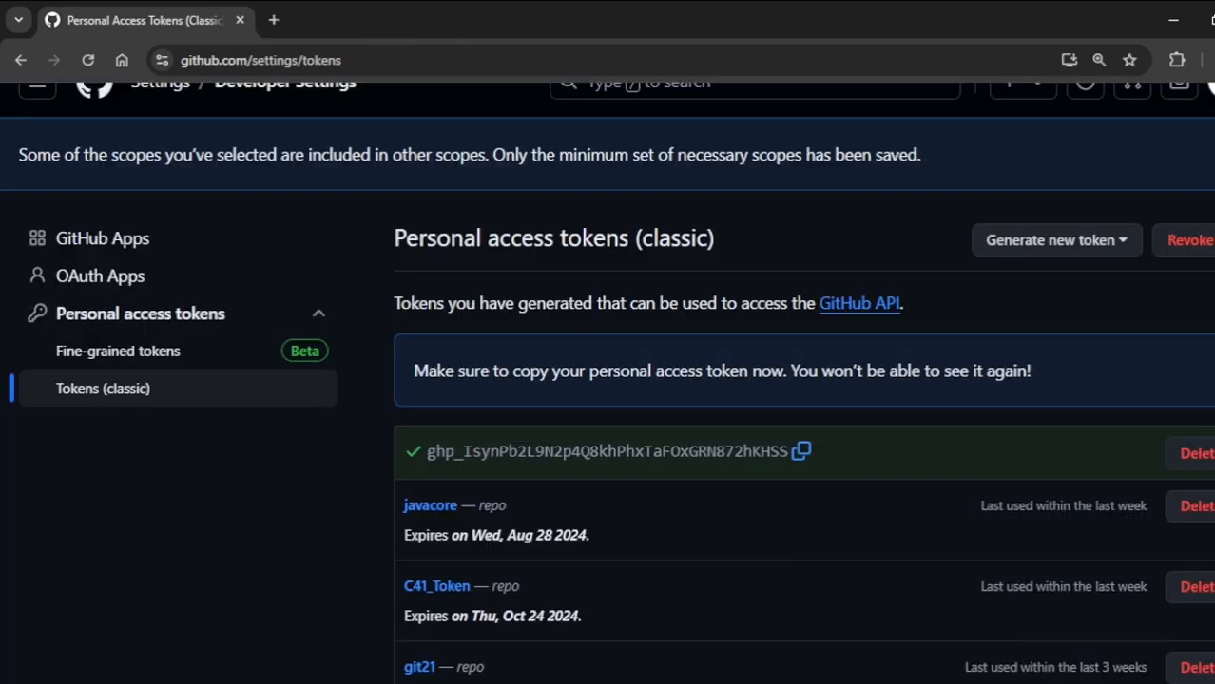
left_click(898, 628)
left_click(589, 415)
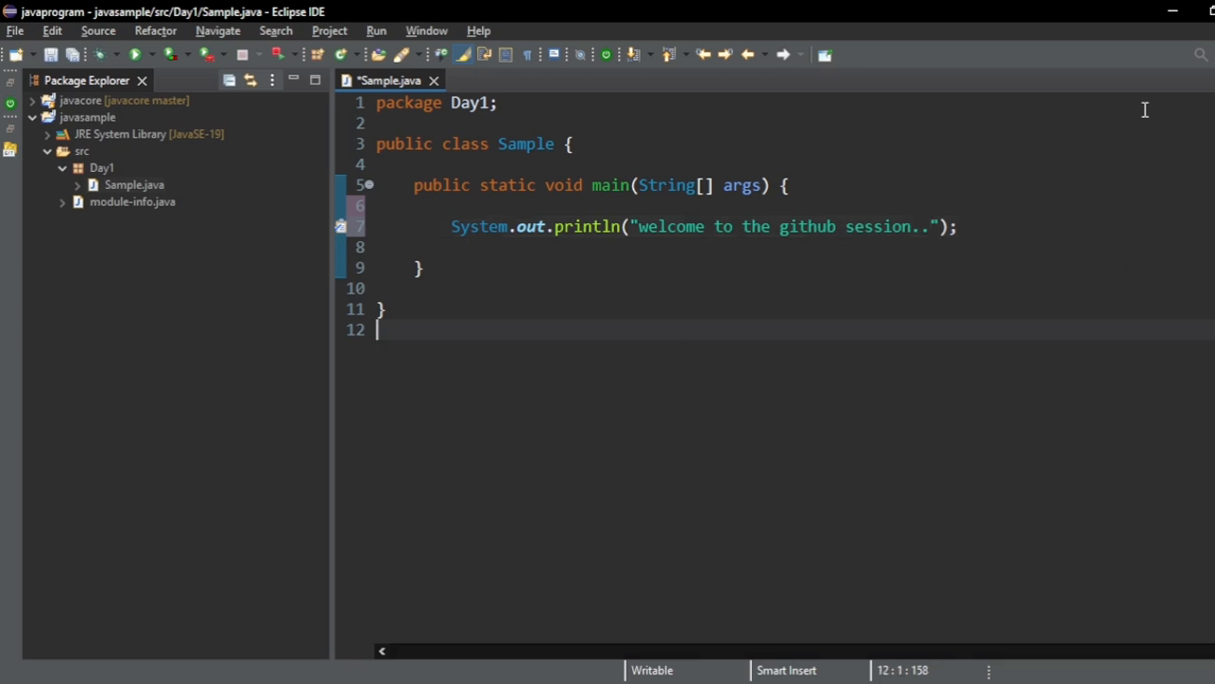
key("ctrl+s")
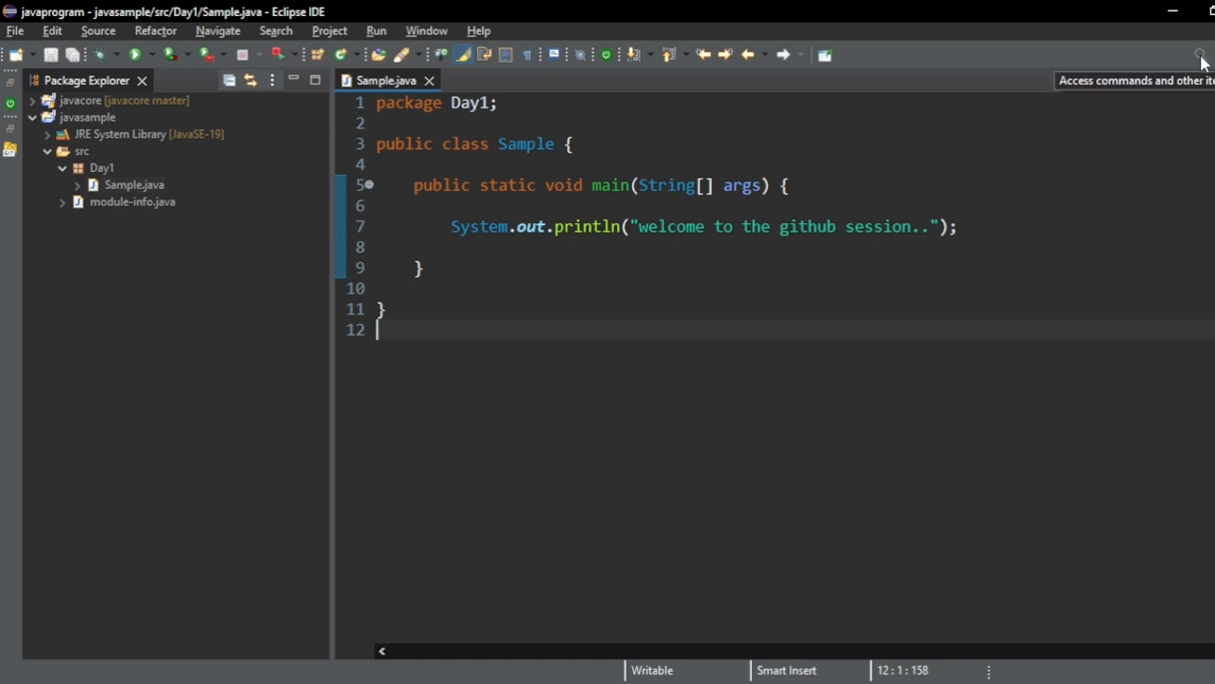
- Find and open the Git Repositories view, and dock it below the Package Explorer
left_click(1203, 62)
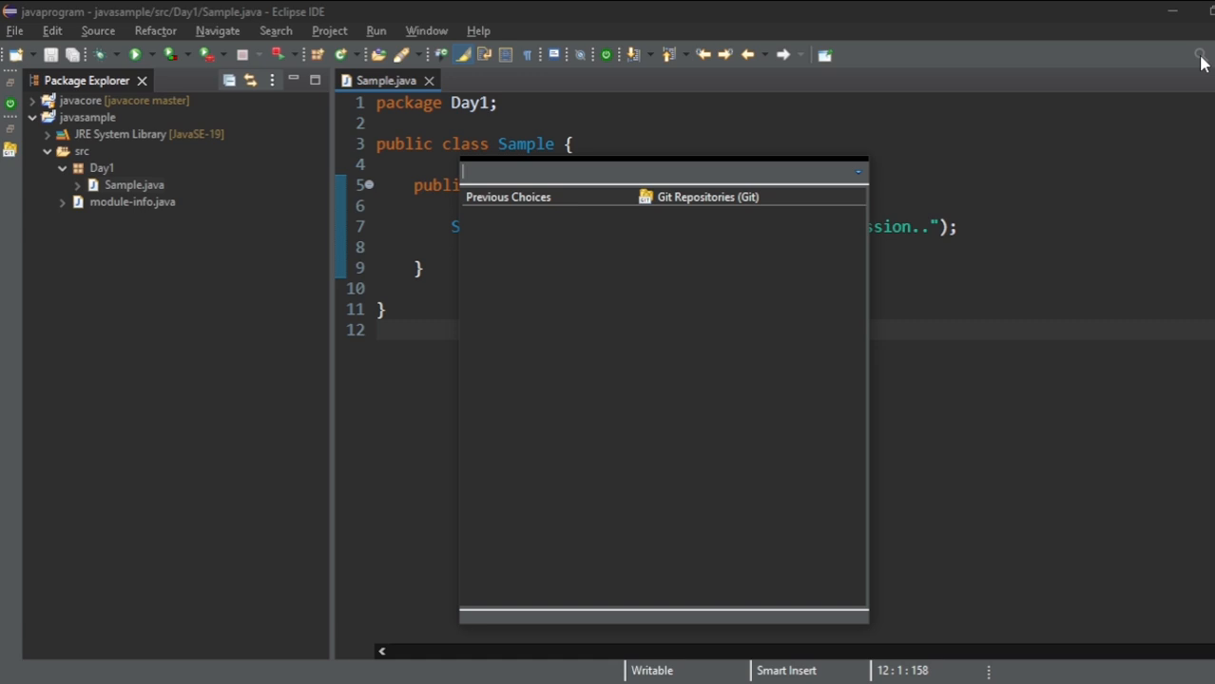
type("git")
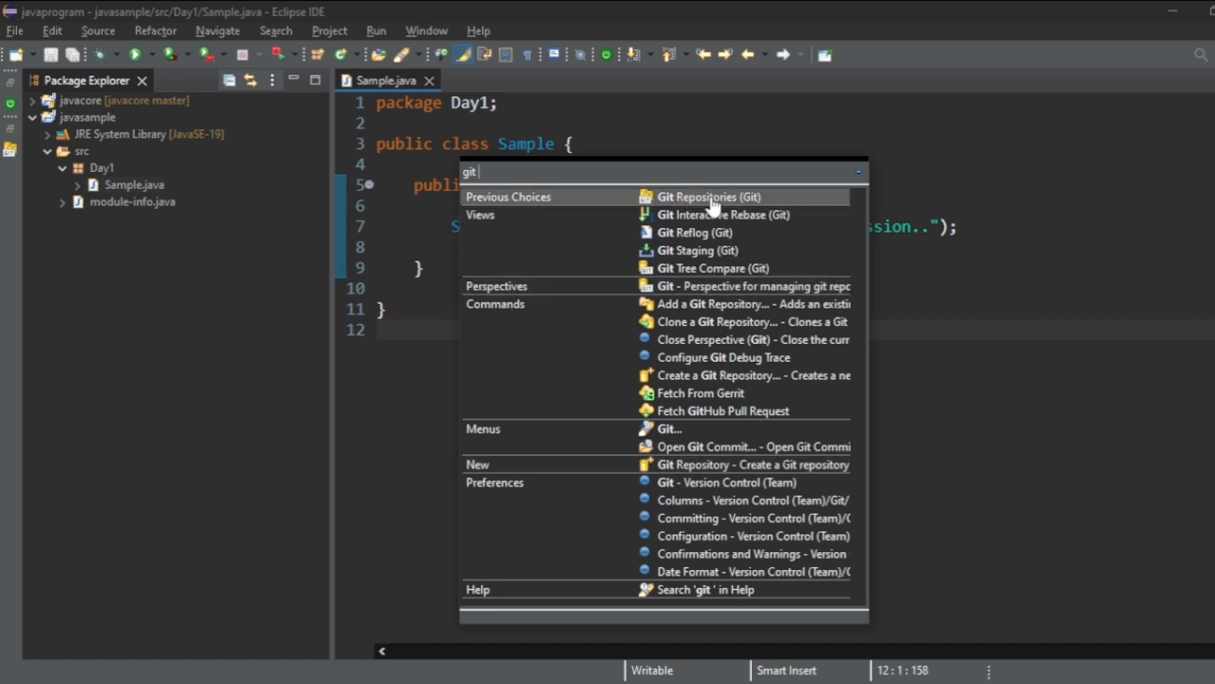
left_click(771, 200)
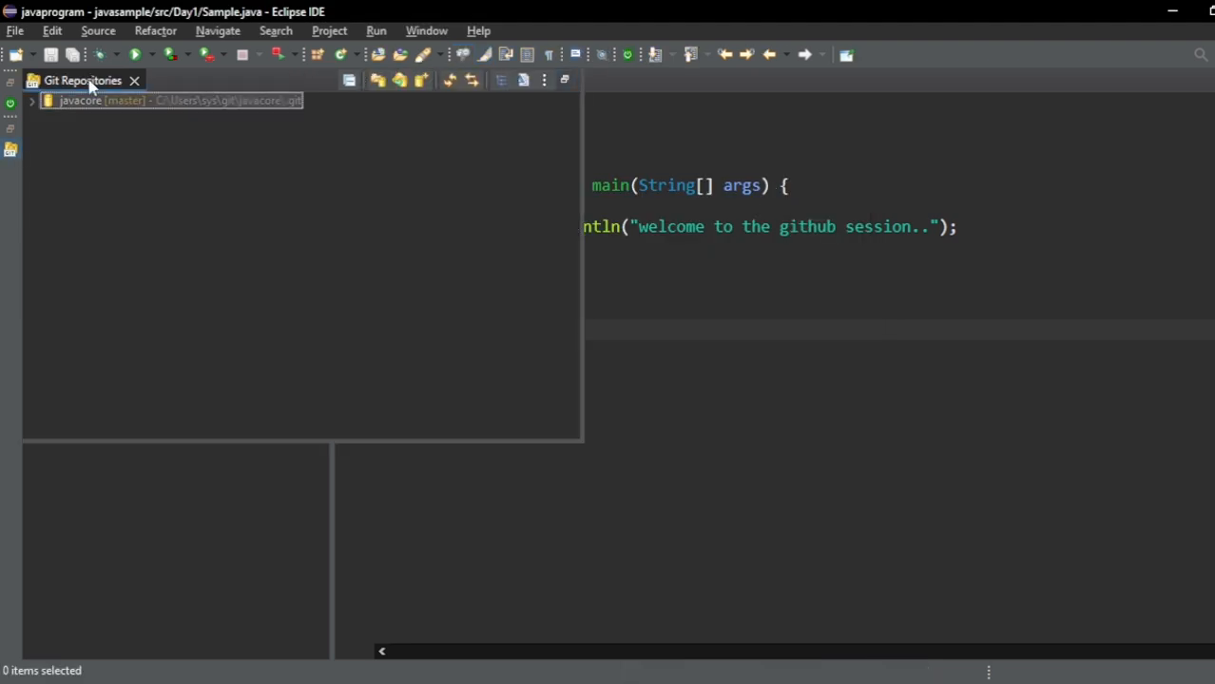
left_click_drag(89, 84, 134, 532)
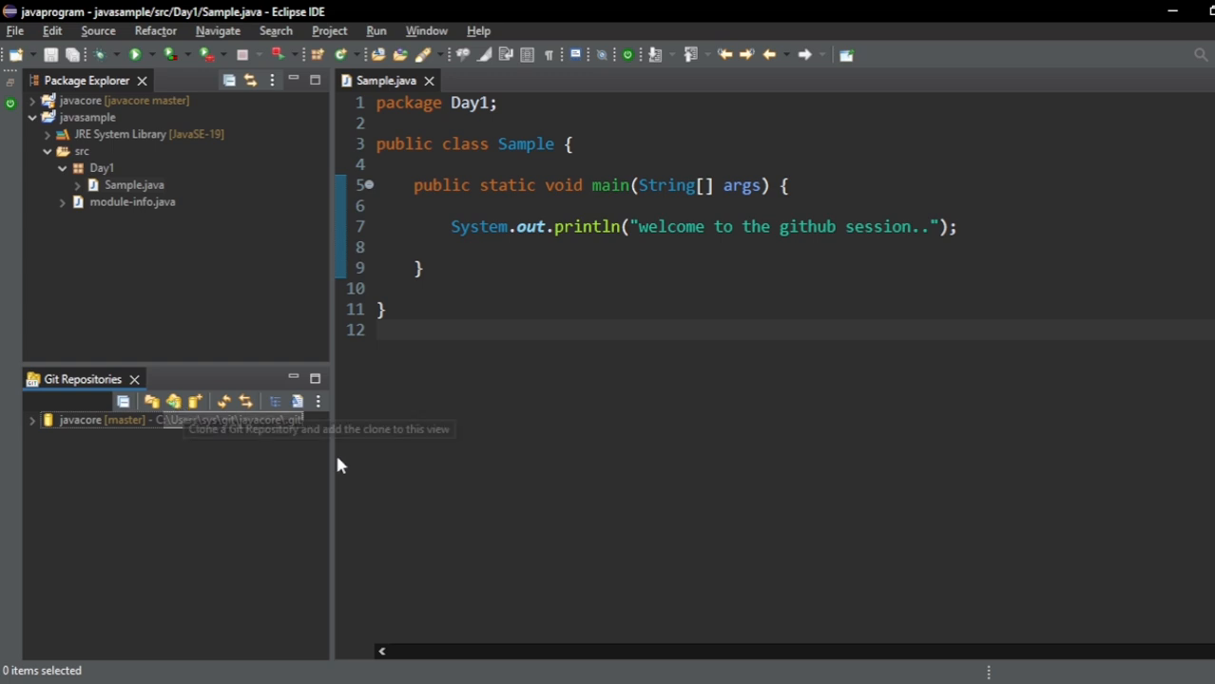
- Switch to Notepad, review checklist items 4 and 5 on the Git repository panel and clone repository, and return to Eclipse
key("alt+Tab")
key("Tab")
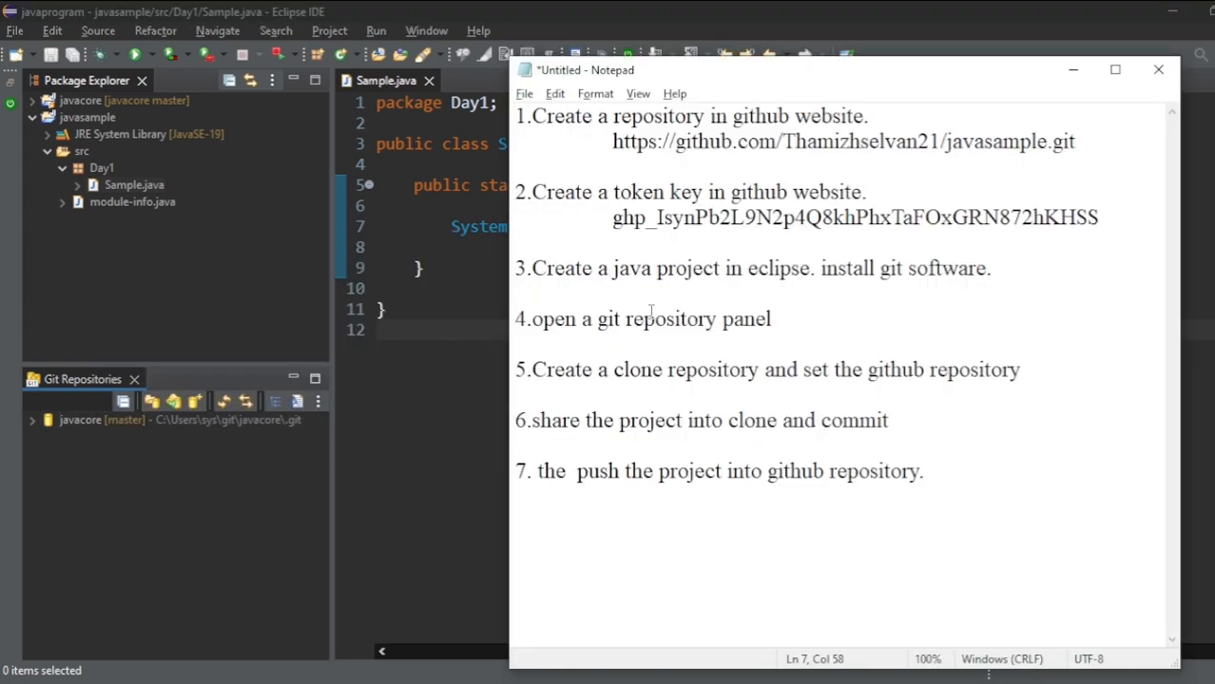
left_click_drag(531, 320, 823, 326)
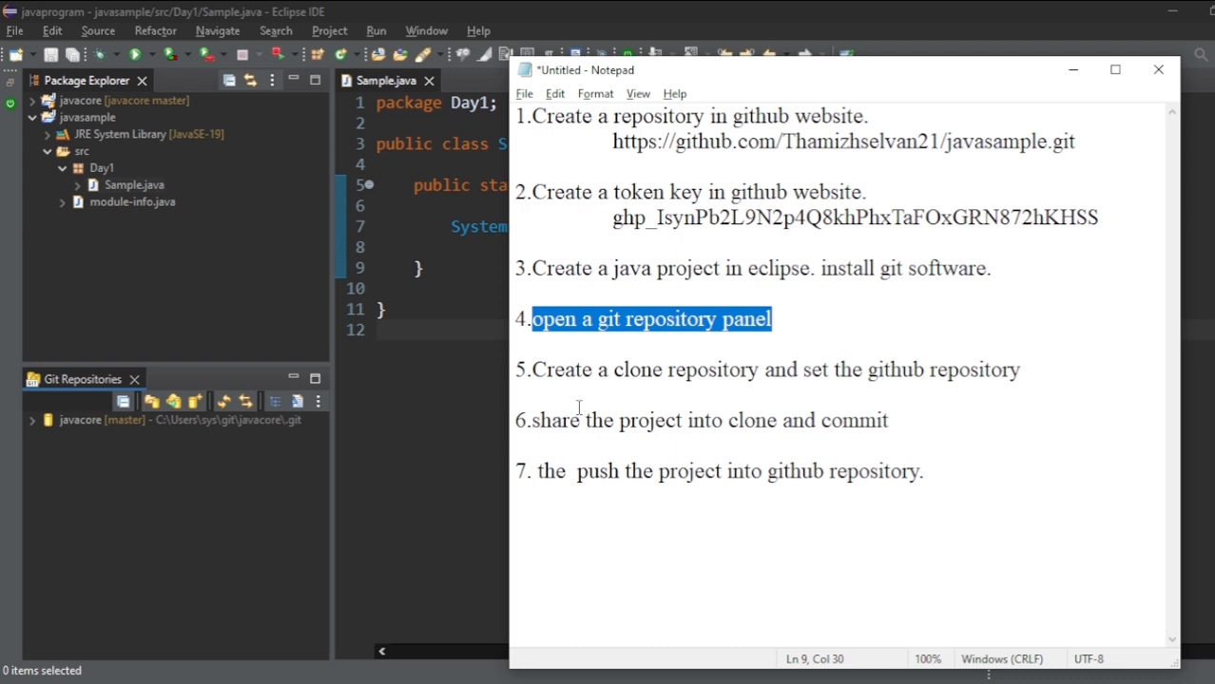
left_click_drag(532, 371, 762, 373)
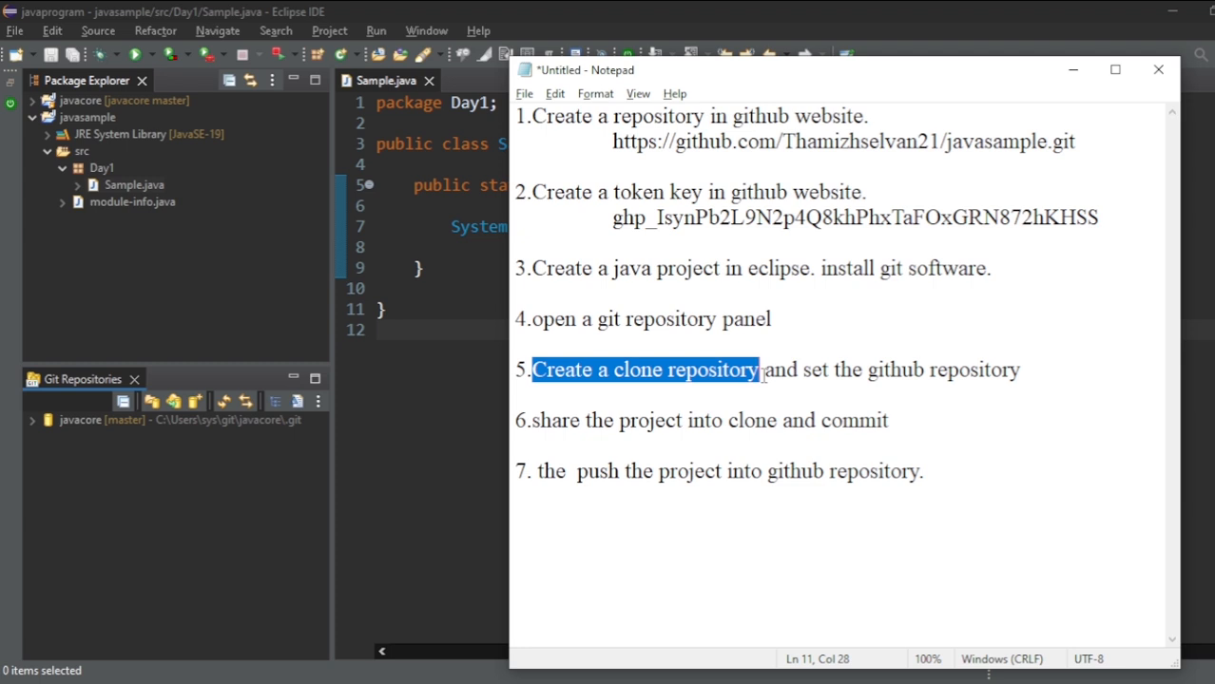
left_click_drag(804, 370, 1024, 357)
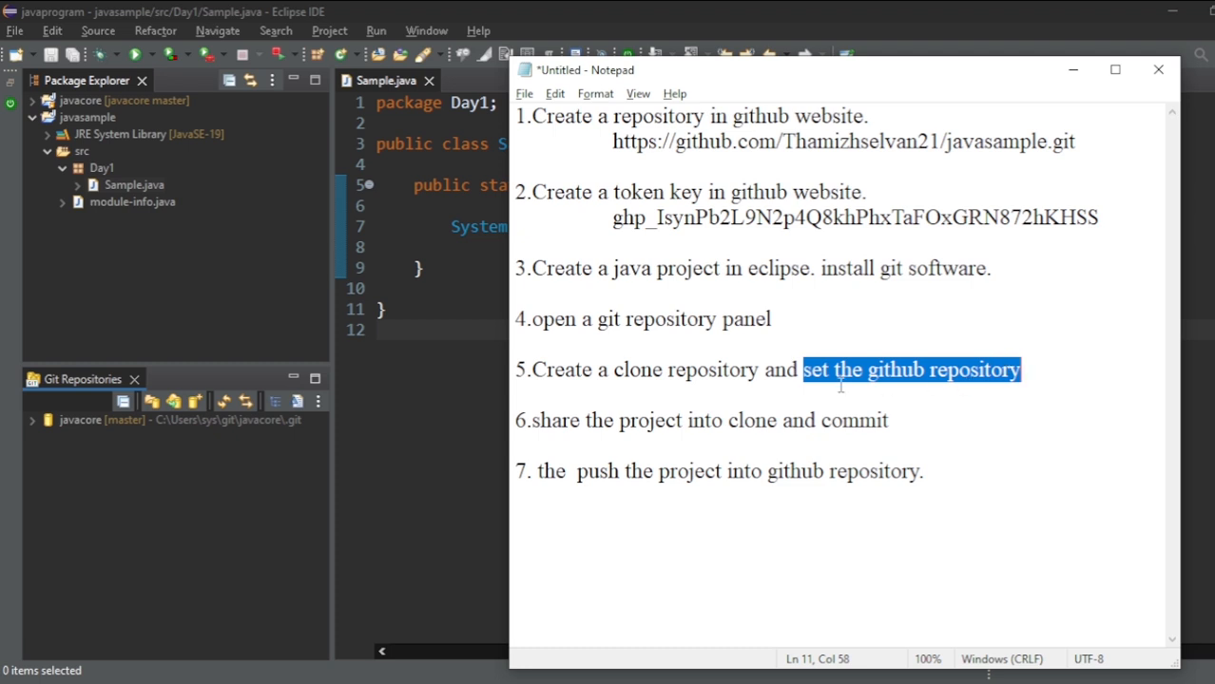
left_click(761, 371)
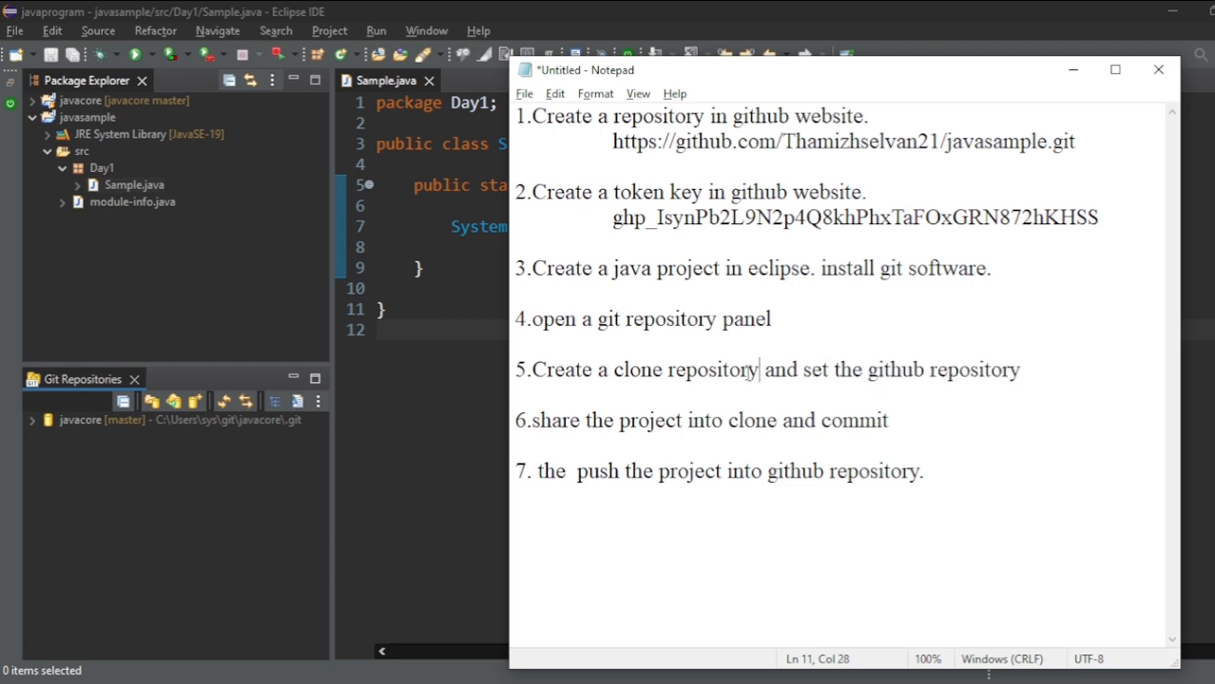
left_click_drag(760, 370, 532, 371)
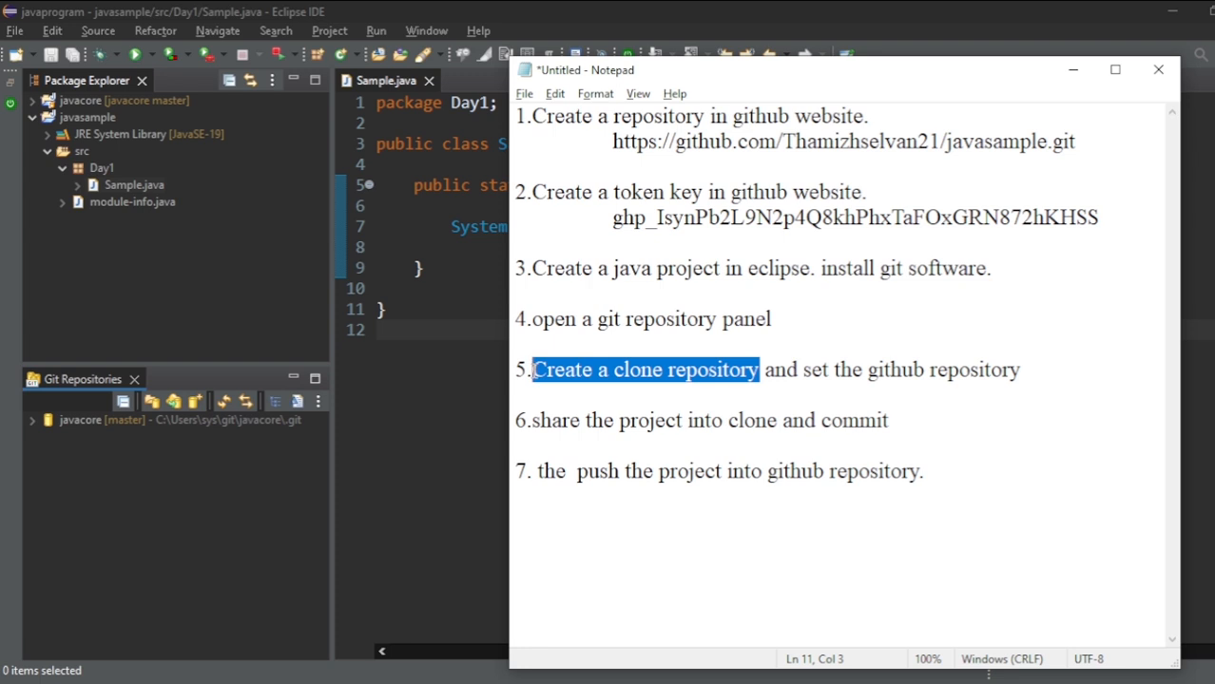
key("alt+Tab")
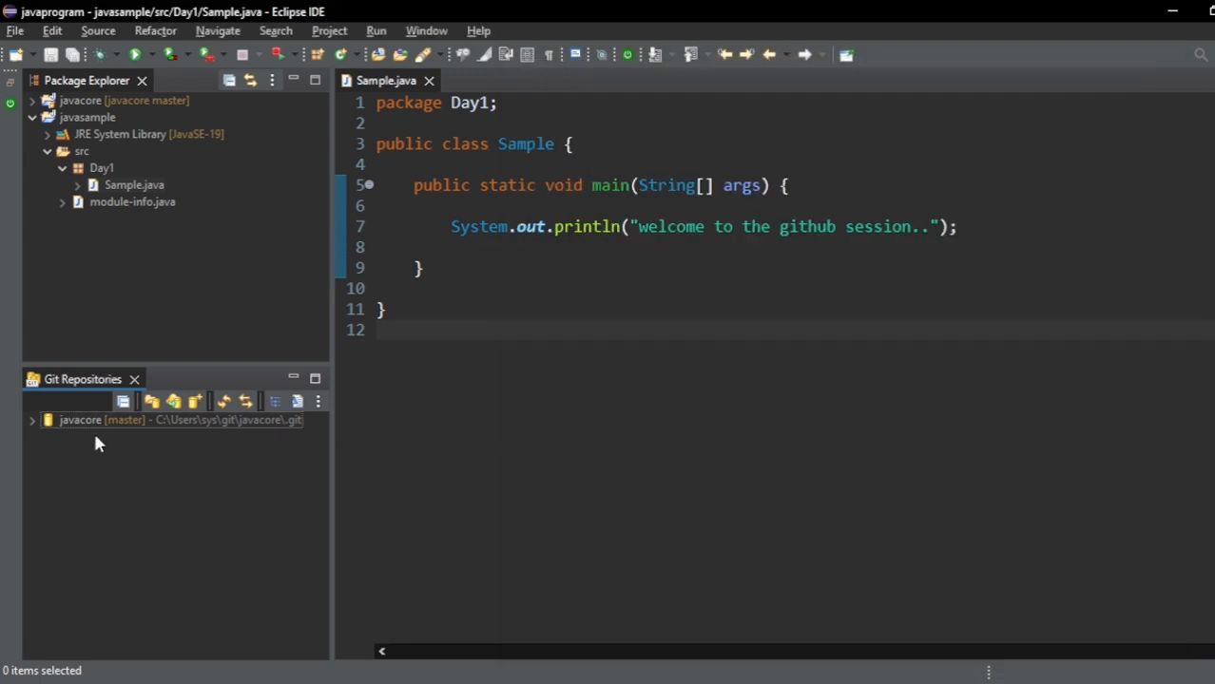
left_click(174, 403)
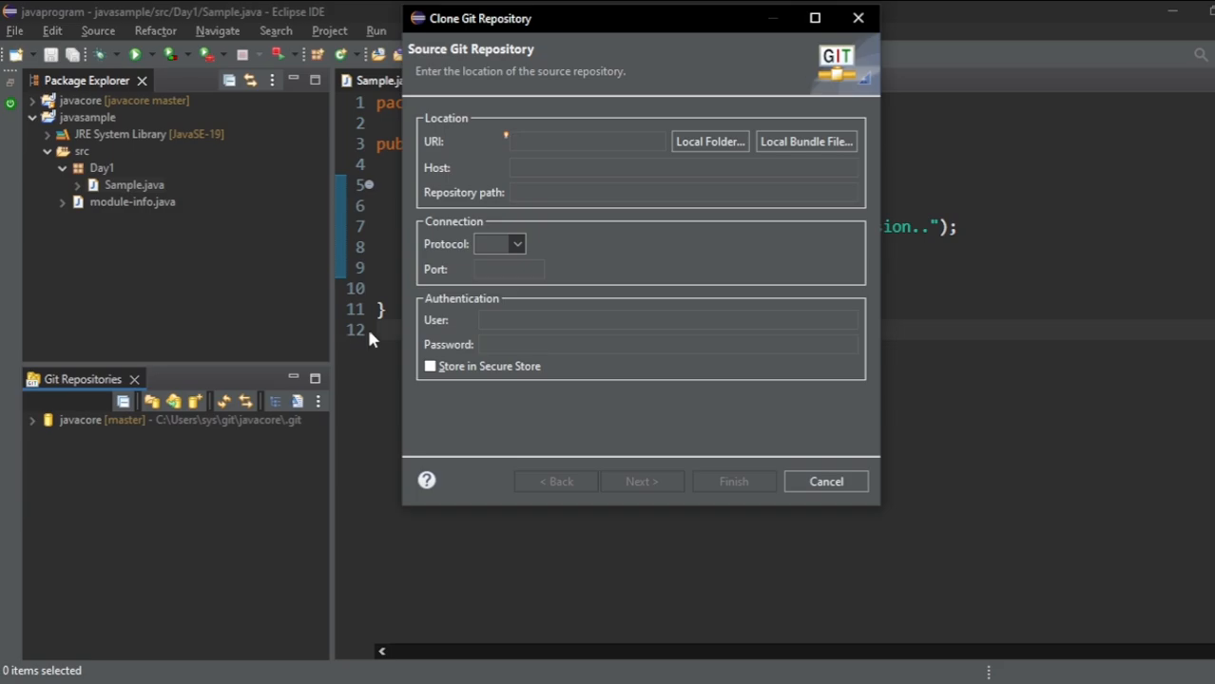
double_click(568, 18)
right_click(568, 18)
left_click(601, 117)
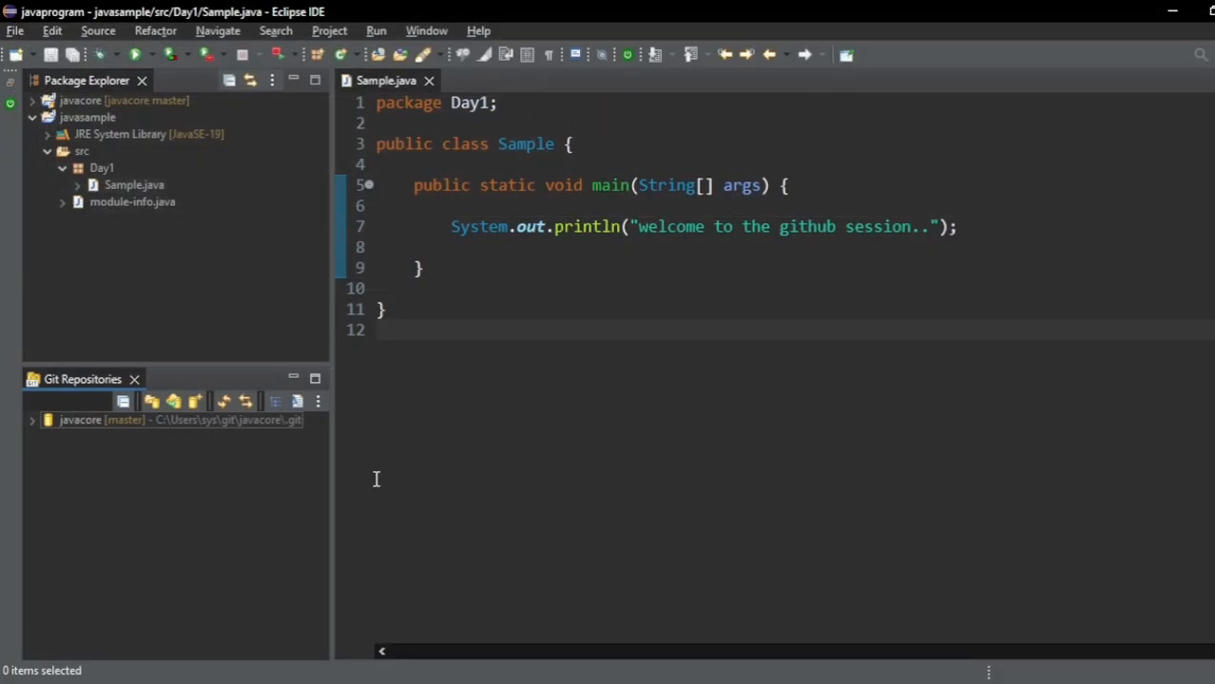
- Start cloning a Git repository and set its source URI to the javasample GitHub URL copied from the Notepad checklist
left_click(174, 402)
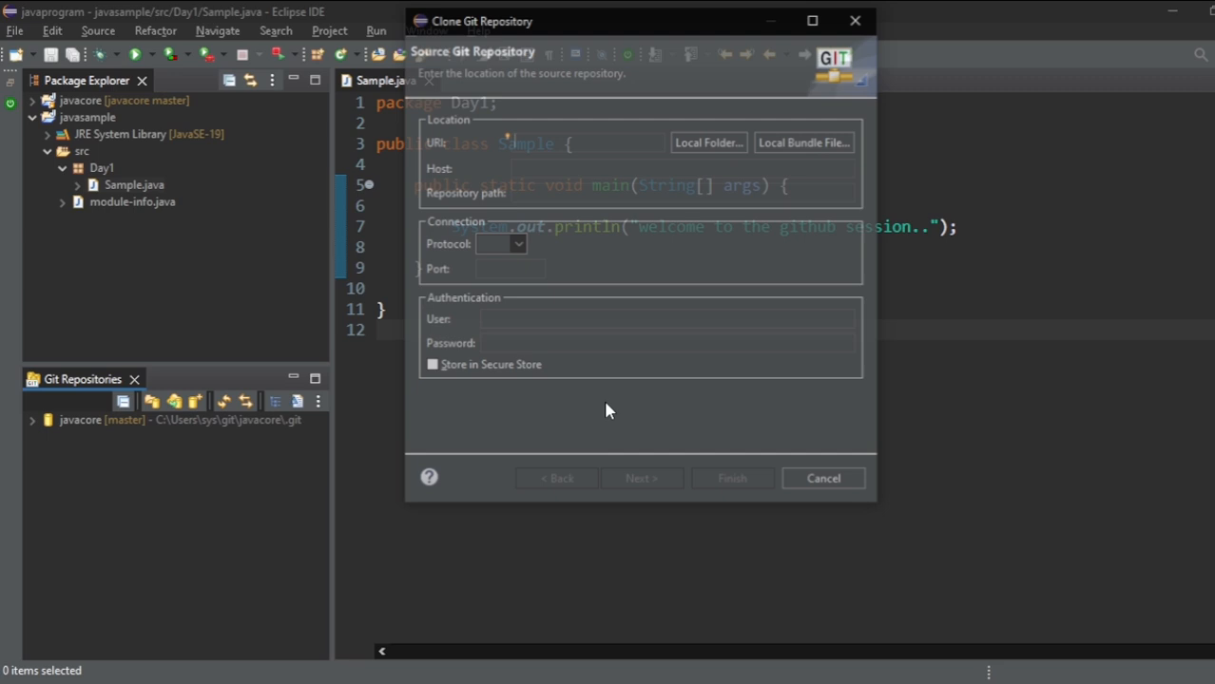
left_click_drag(640, 28, 689, 119)
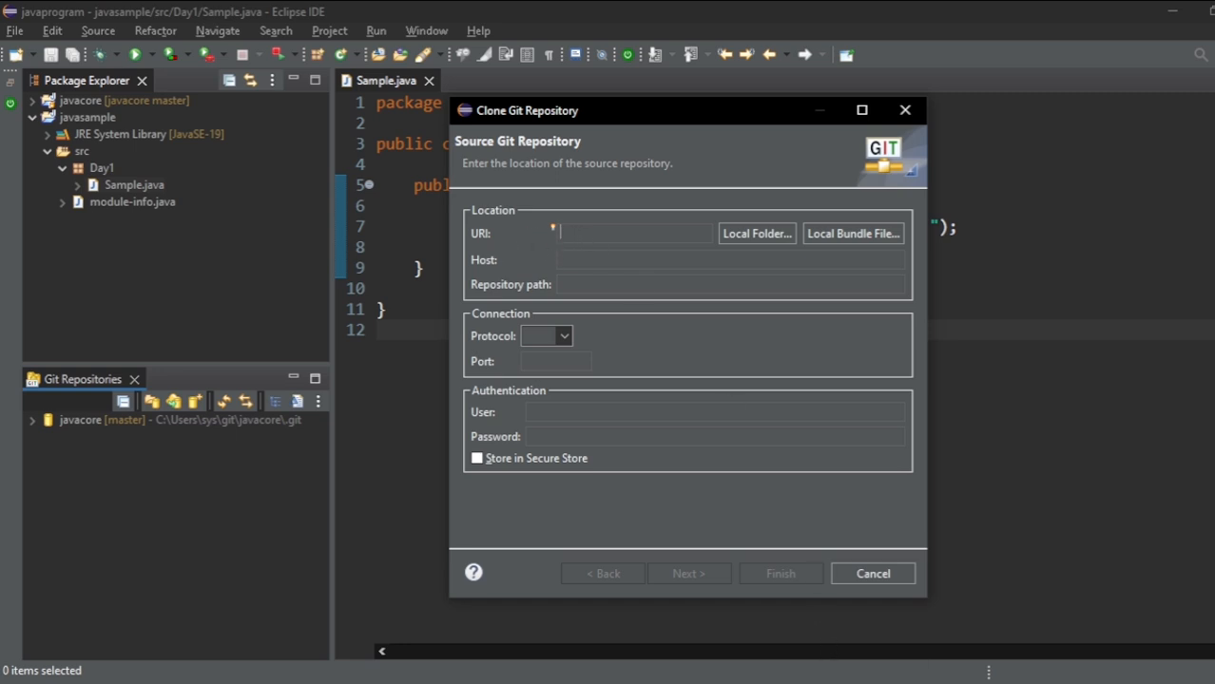
key("alt+Tab")
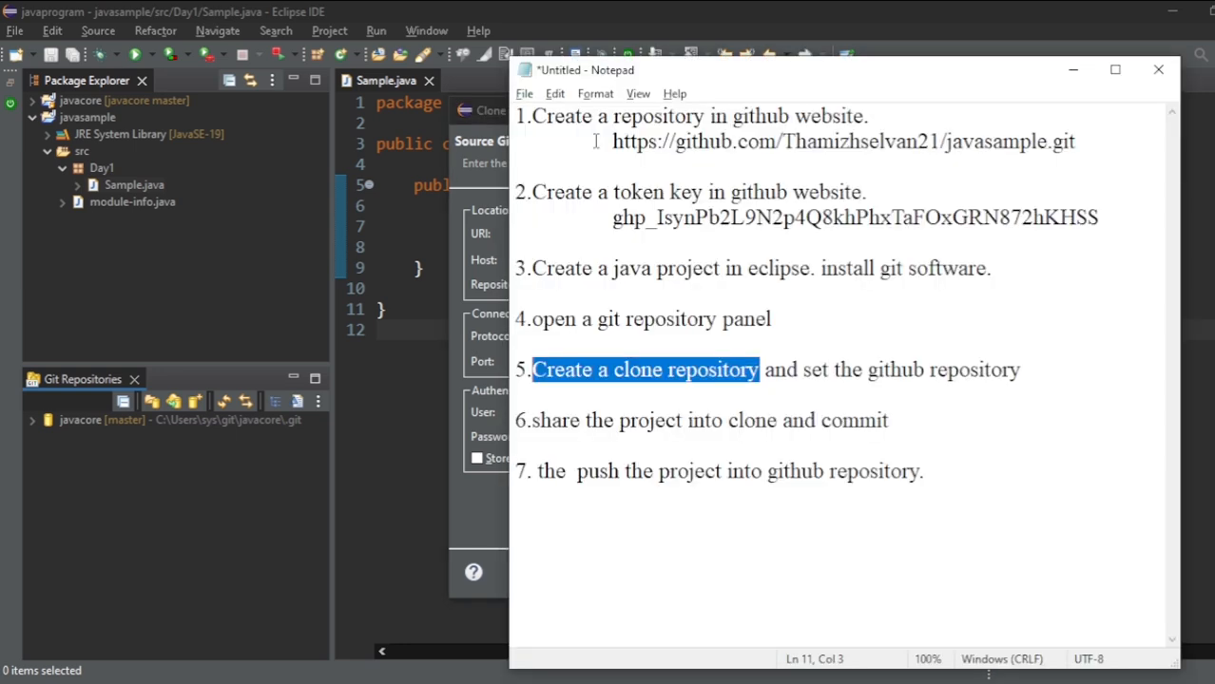
left_click_drag(612, 141, 1084, 133)
key("ctrl+c")
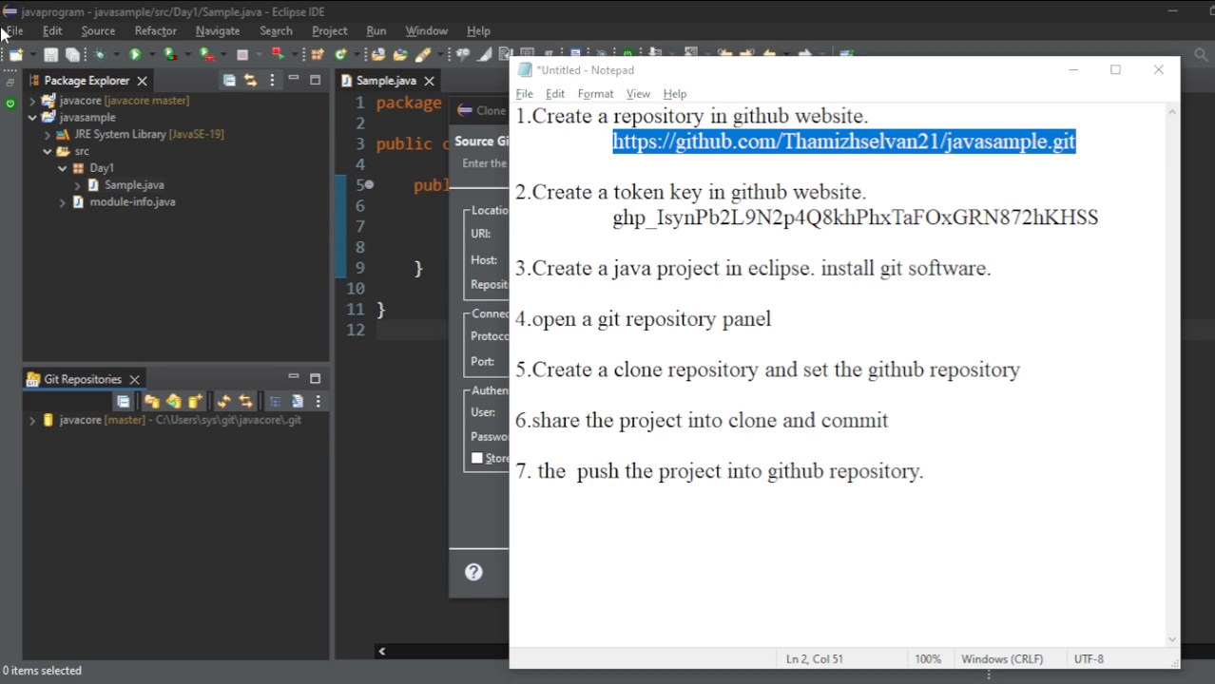
left_click(487, 190)
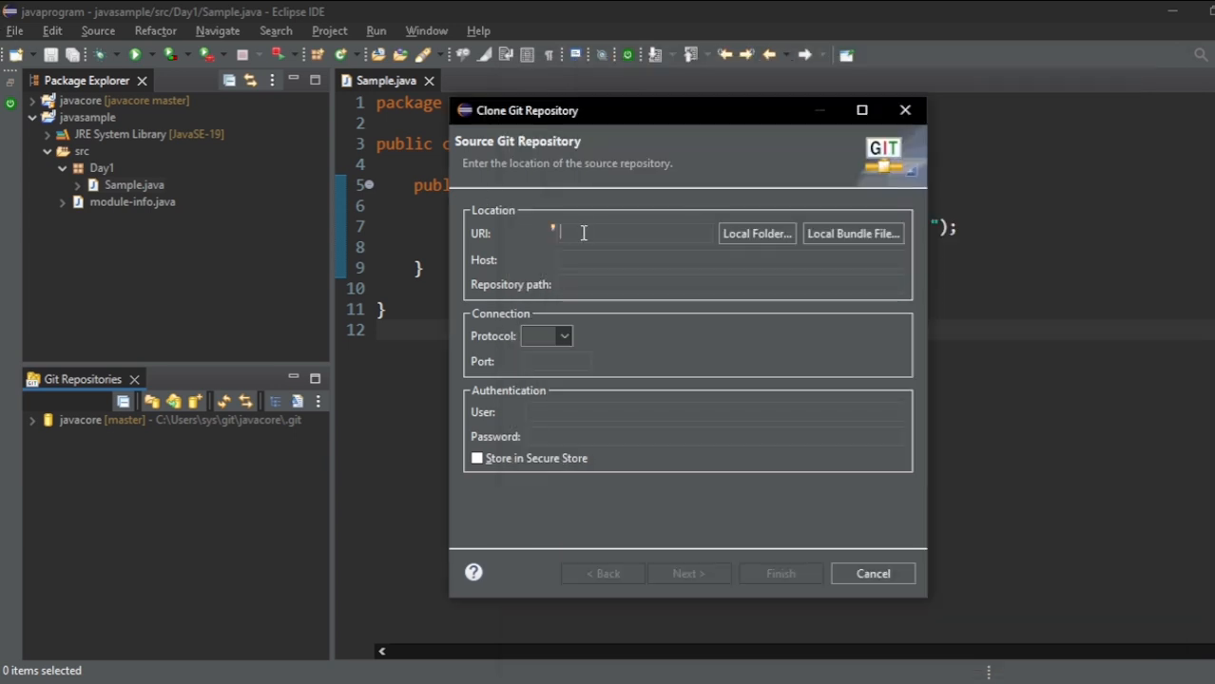
key("ctrl+v")
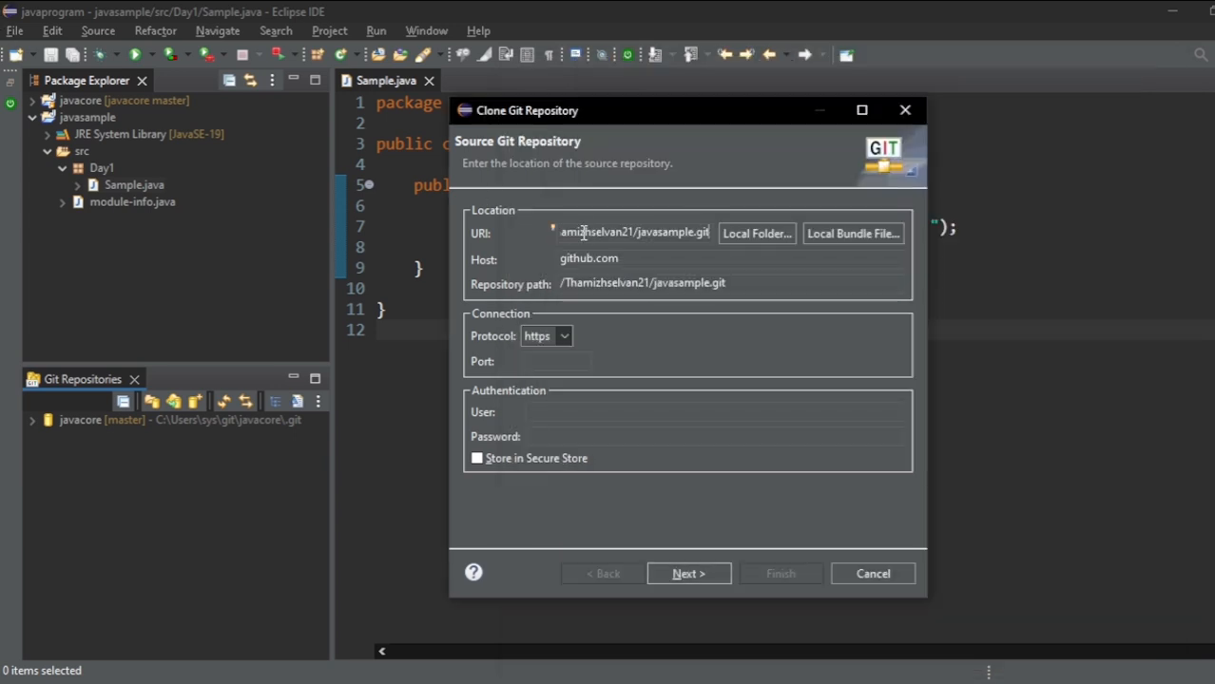
- Enter the GitHub account's username in the clone's authentication settings
left_click(573, 414)
key("alt+Tab")
- Copy the GitHub access token from the Notepad checklist and paste it as the clone's authentication password
key("alt+Tab")
type("Thamizhselvan21")
left_click(625, 429)
key("alt+Tab")
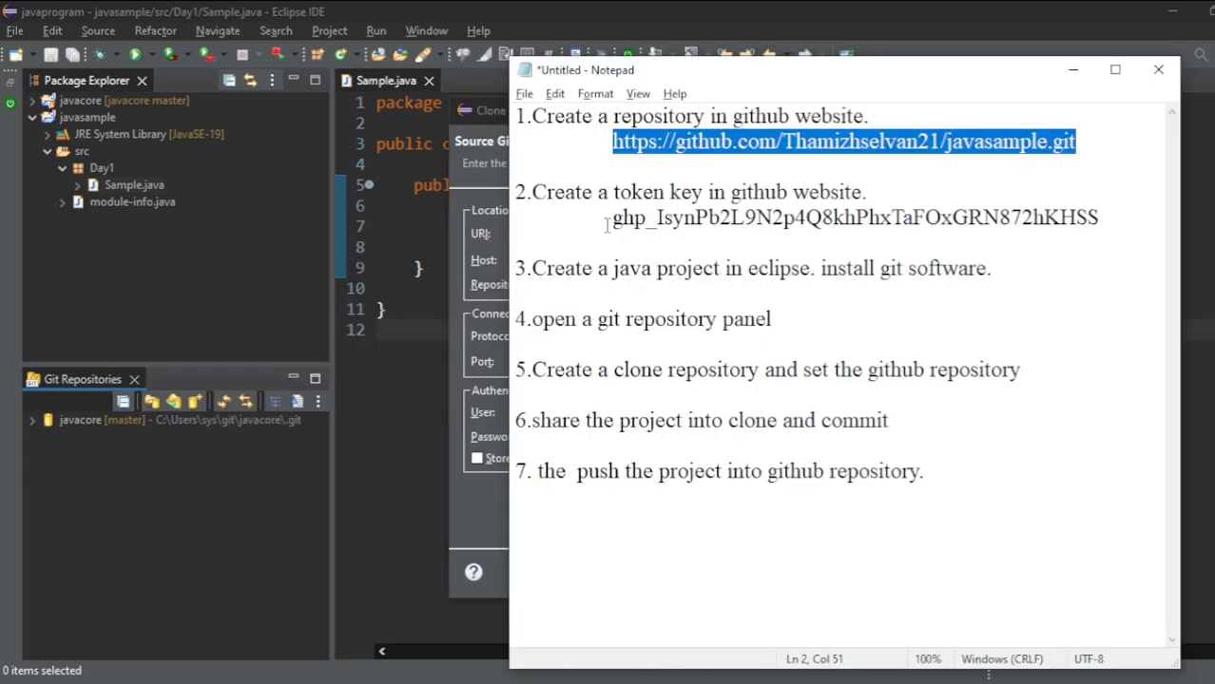
left_click_drag(610, 219, 1110, 213)
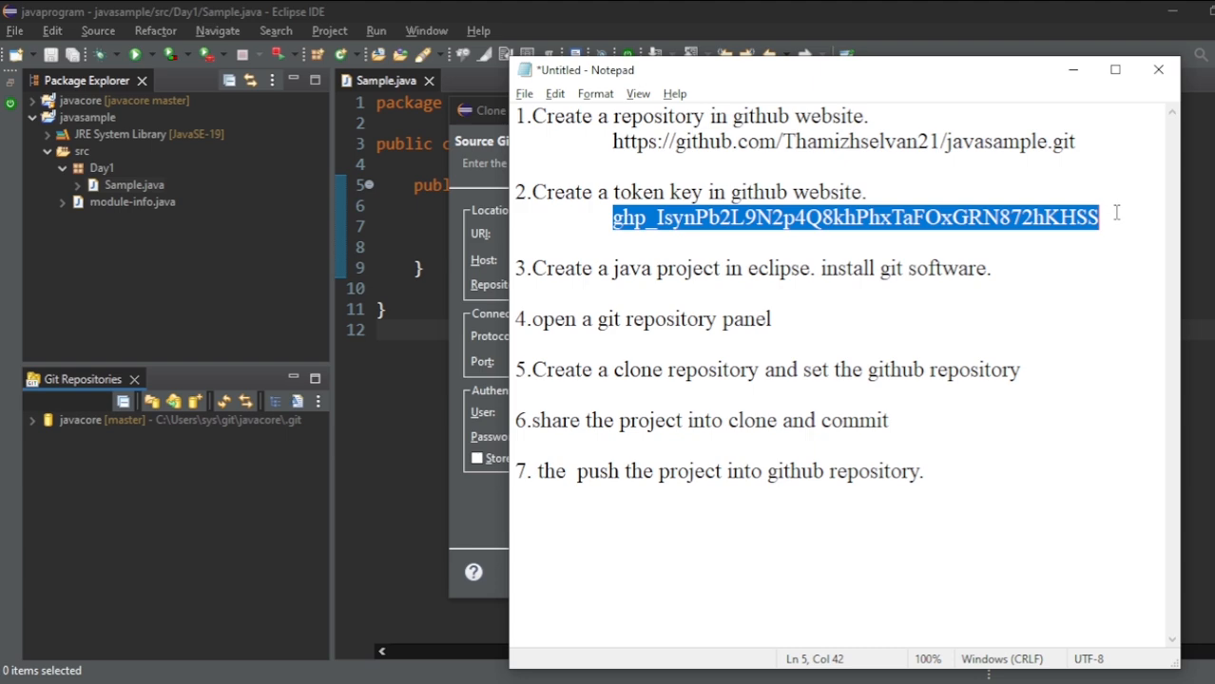
key("alt+Tab")
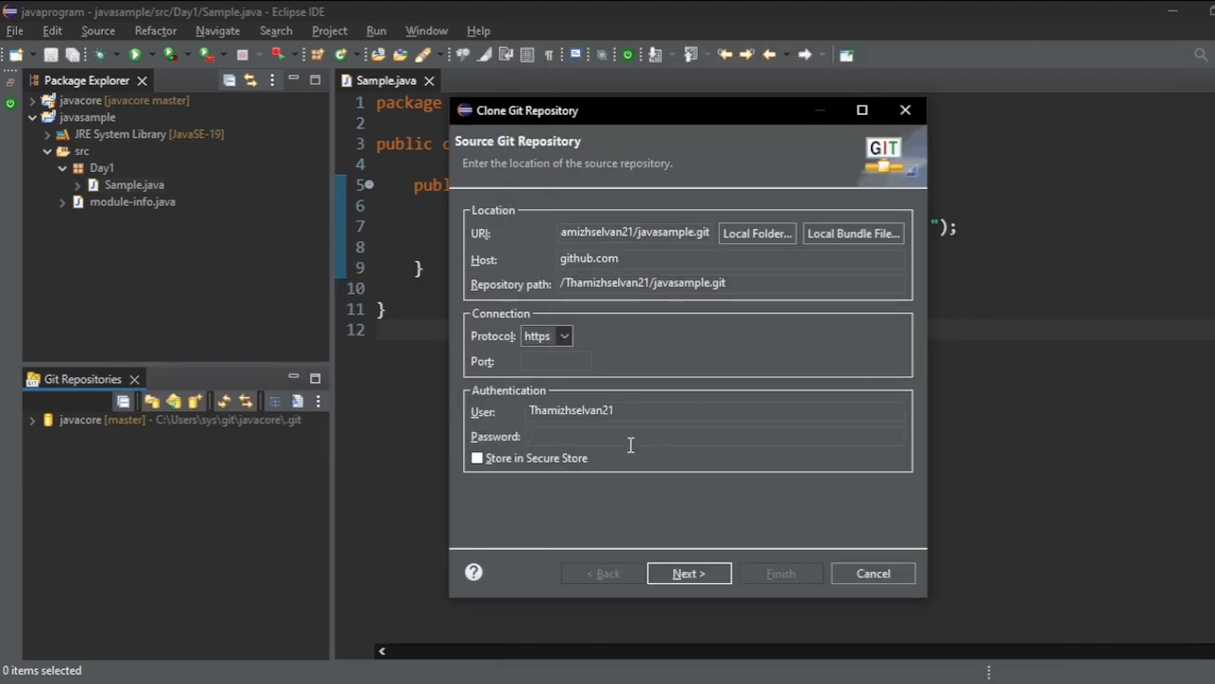
key("alt+Tab")
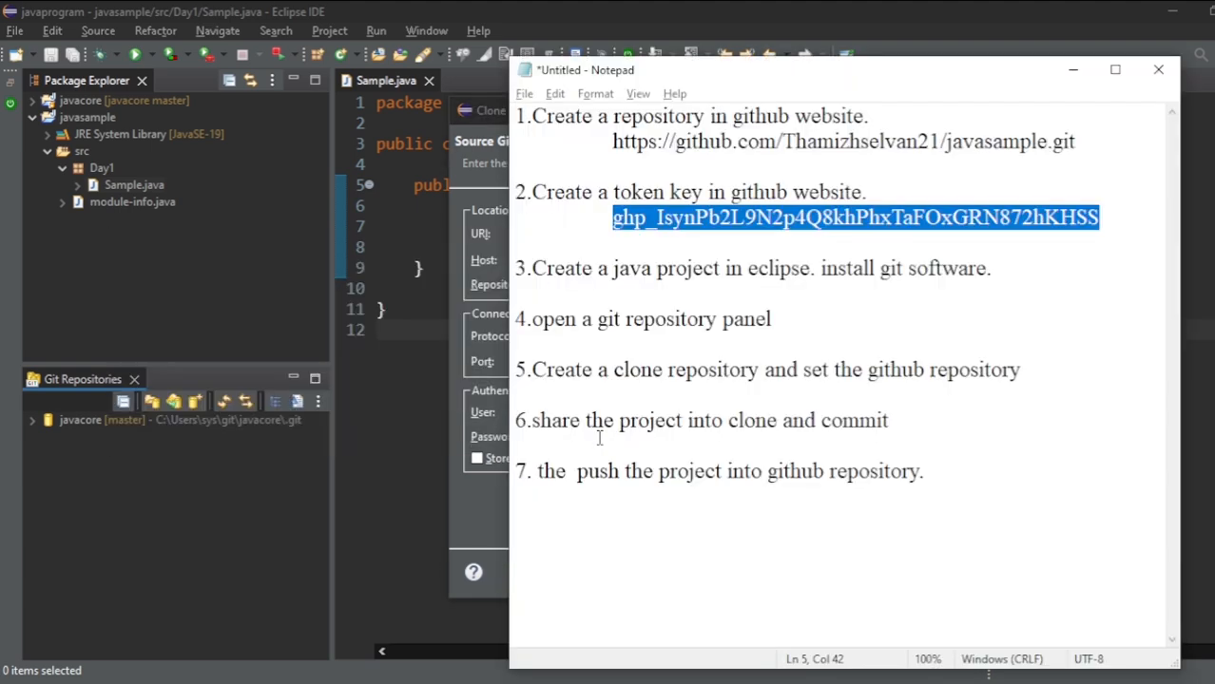
left_click(537, 277)
left_click_drag(611, 220, 1138, 209)
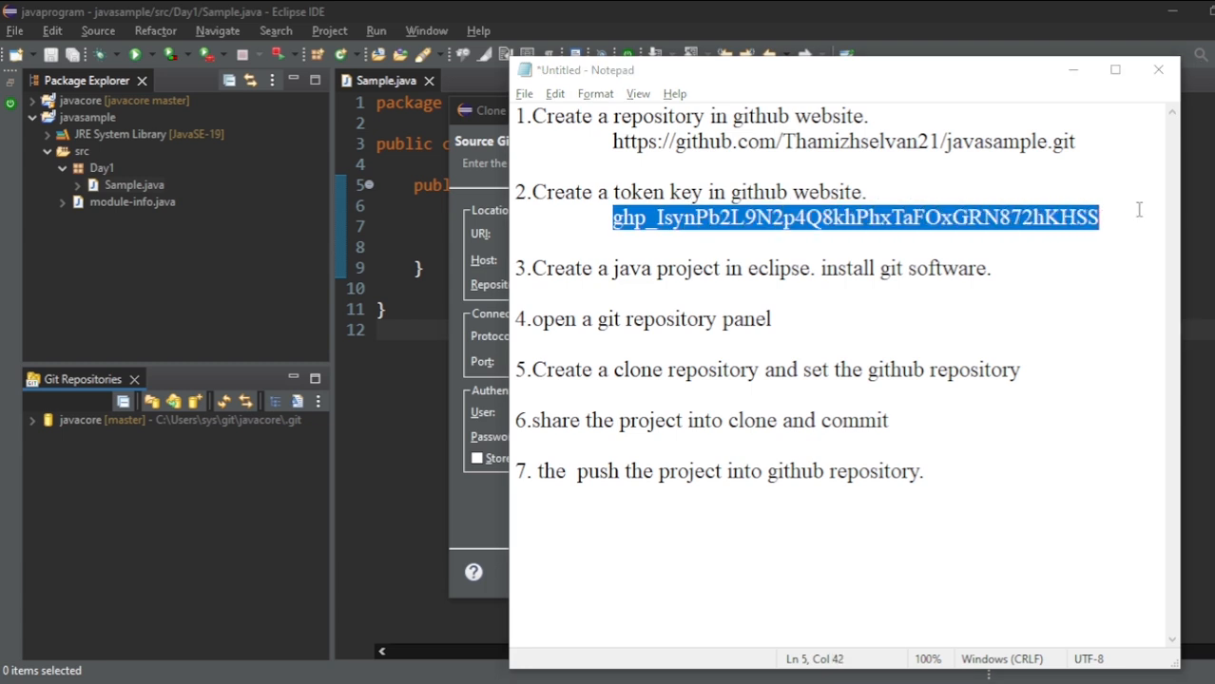
key("alt+Tab")
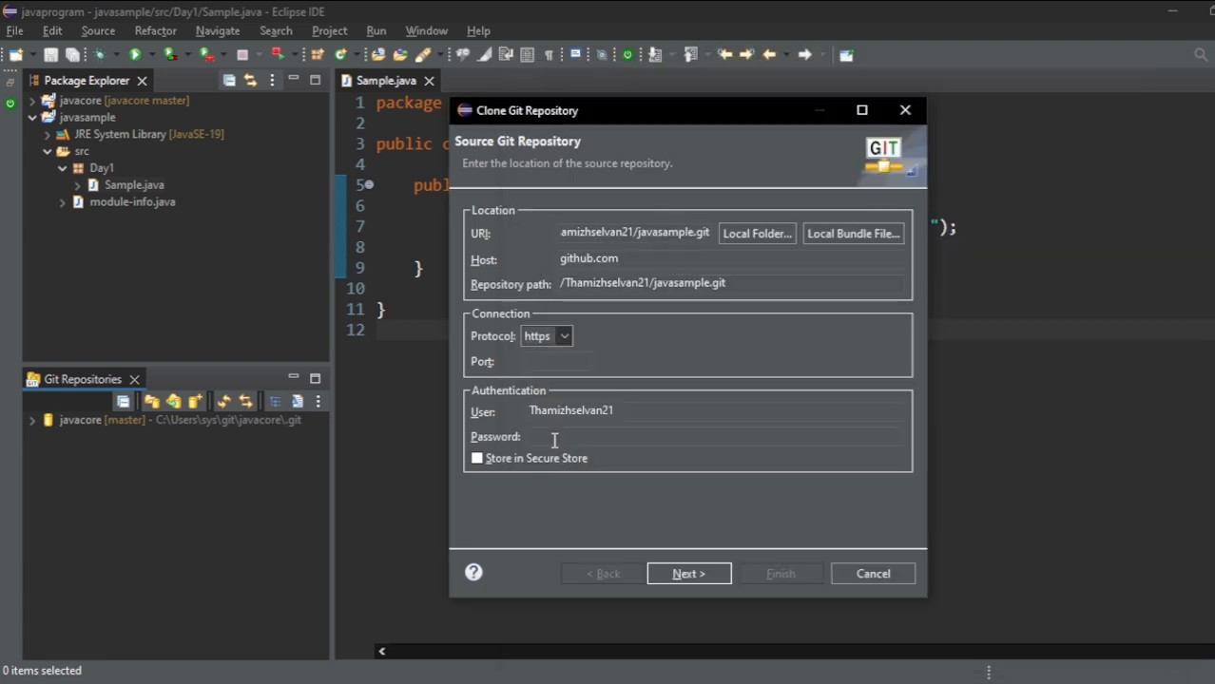
left_click(551, 440)
key("ctrl+v")
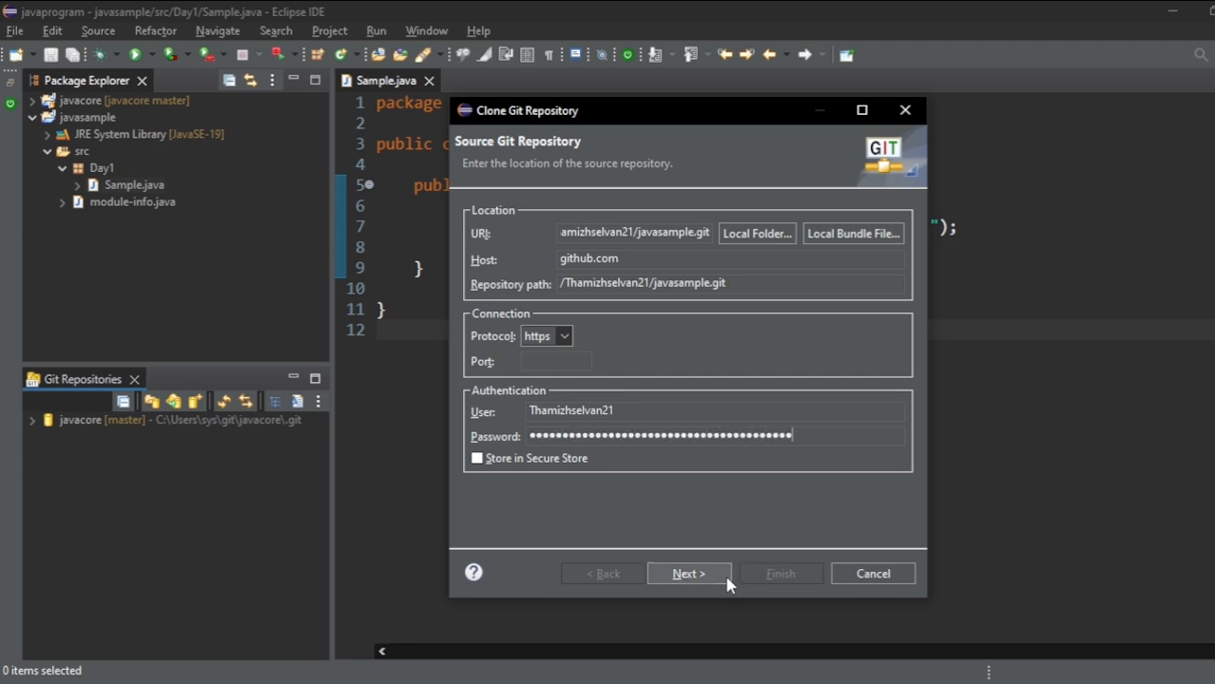
- Finish cloning javasample into C:\Users\sys\git\javasample with remote name origin, and select the cloned repository
left_click(688, 574)
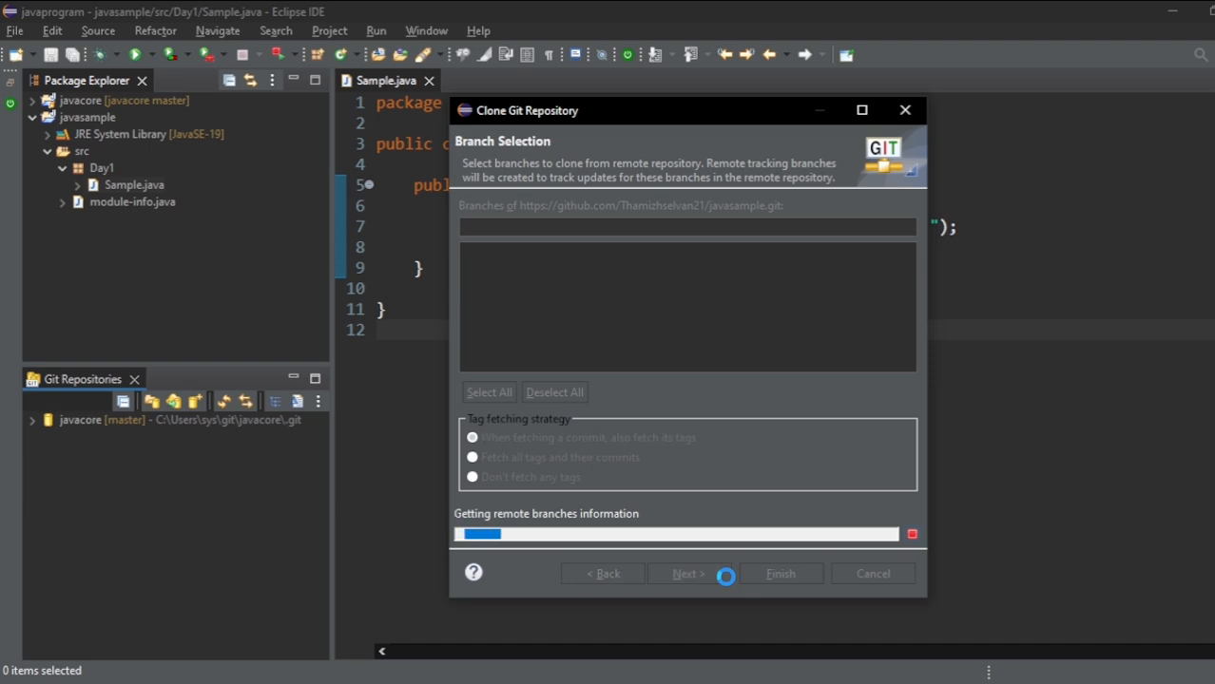
left_click(724, 578)
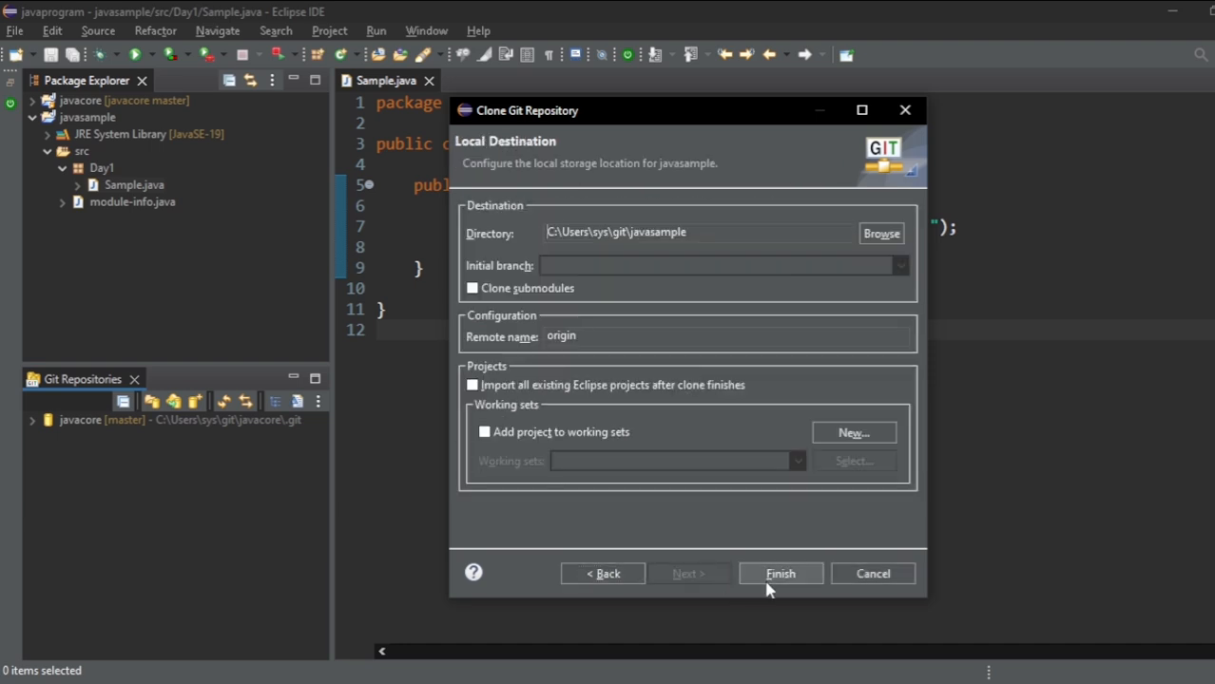
left_click(767, 580)
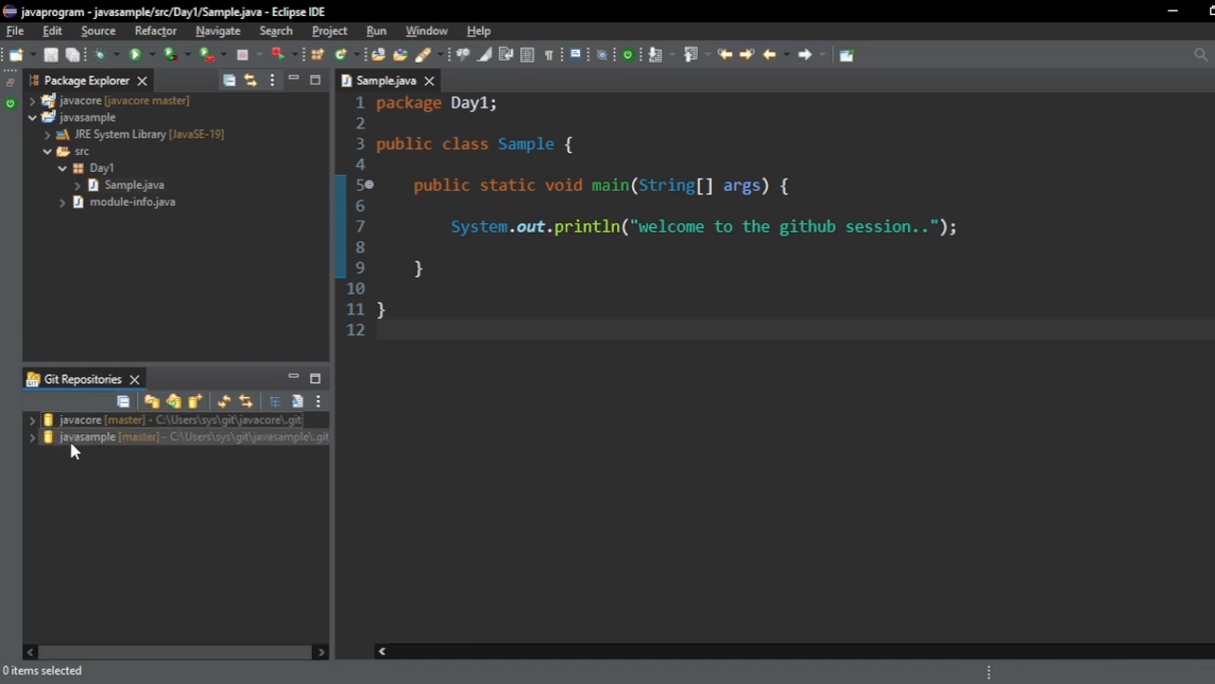
left_click(89, 442)
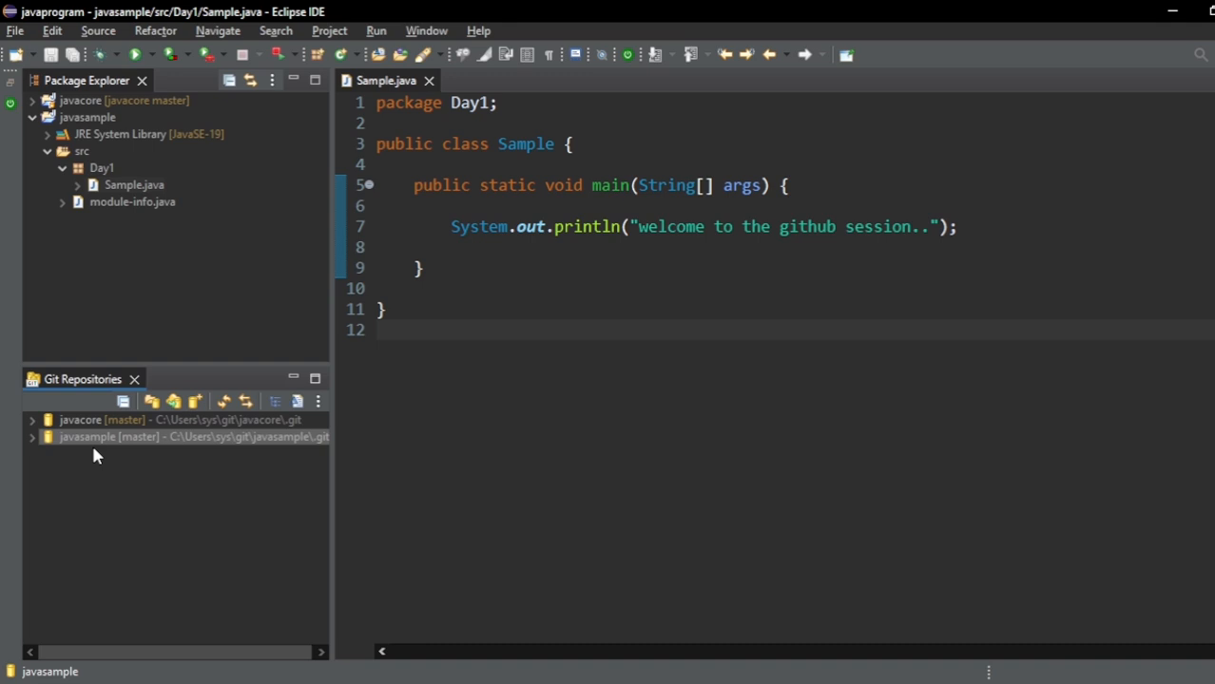
- Switch to Notepad, review checklist items 5 and 6 on cloning, sharing and committing the project, and return to Eclipse
key("alt+Tab")
left_click(622, 354)
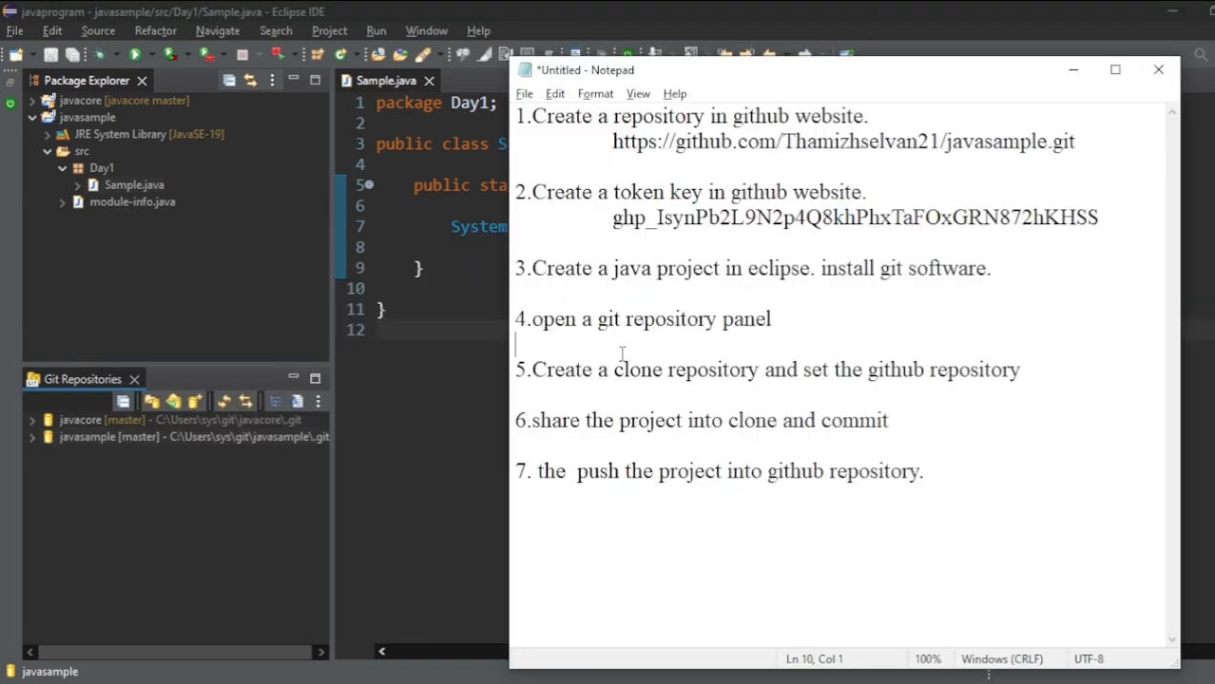
left_click_drag(527, 370, 831, 373)
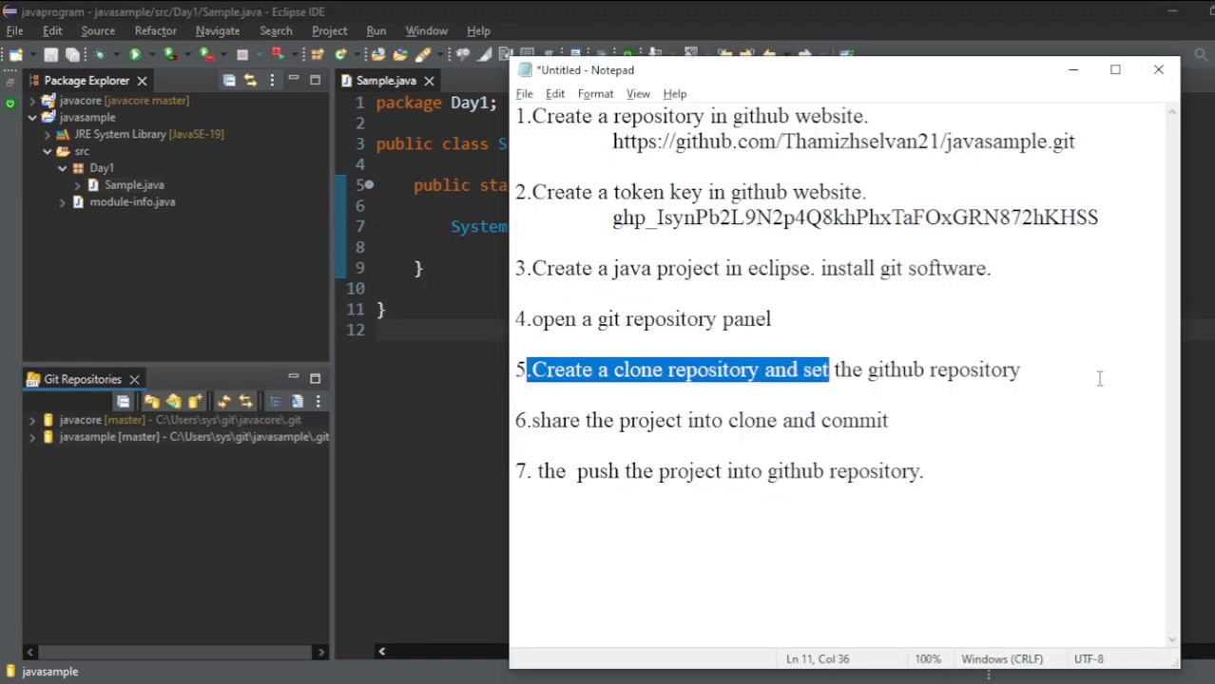
left_click_drag(1099, 378, 1098, 378)
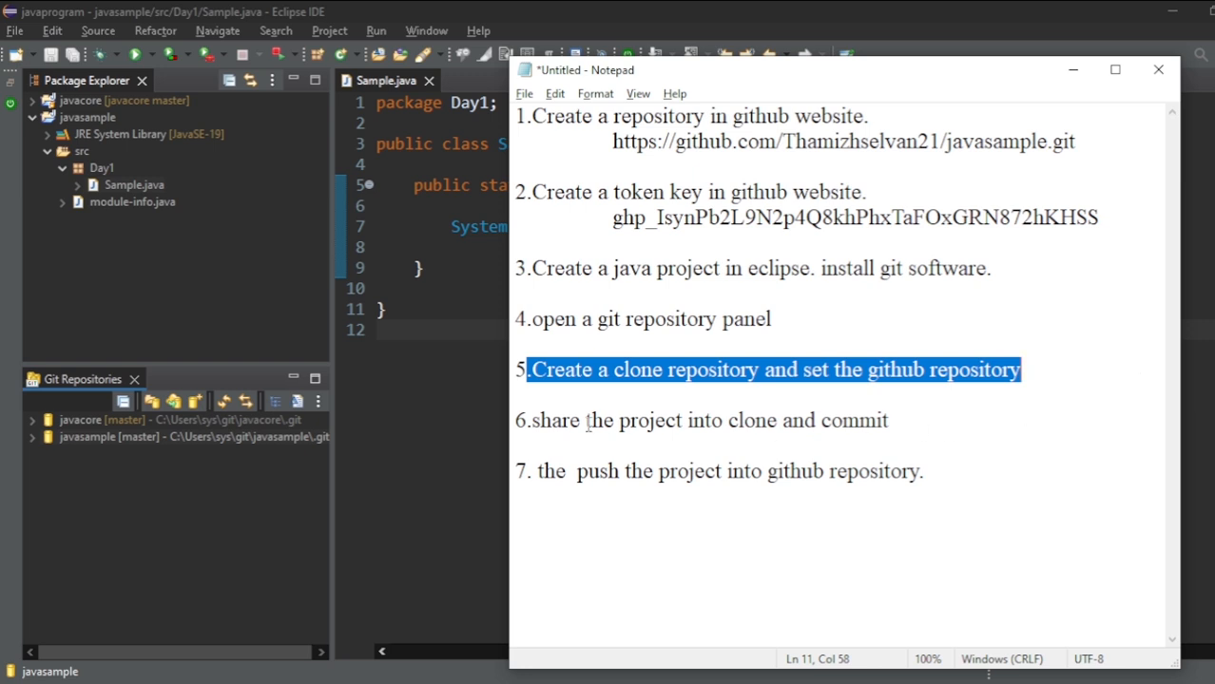
left_click_drag(516, 420, 919, 427)
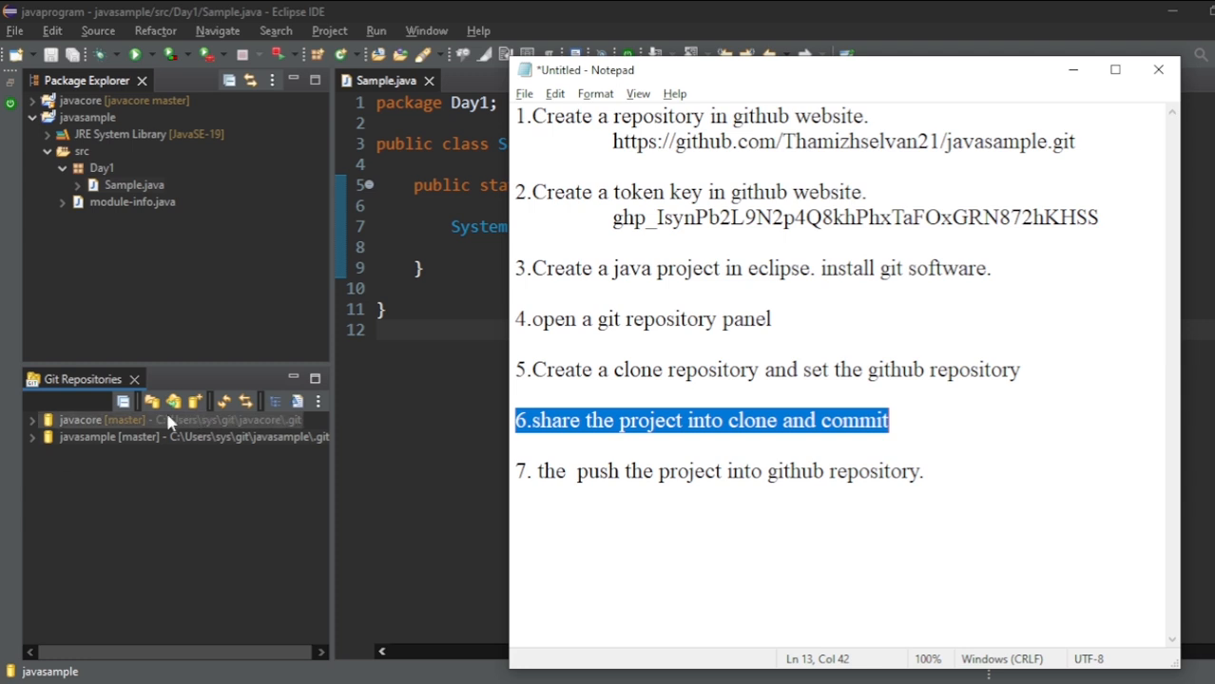
key("alt+Tab")
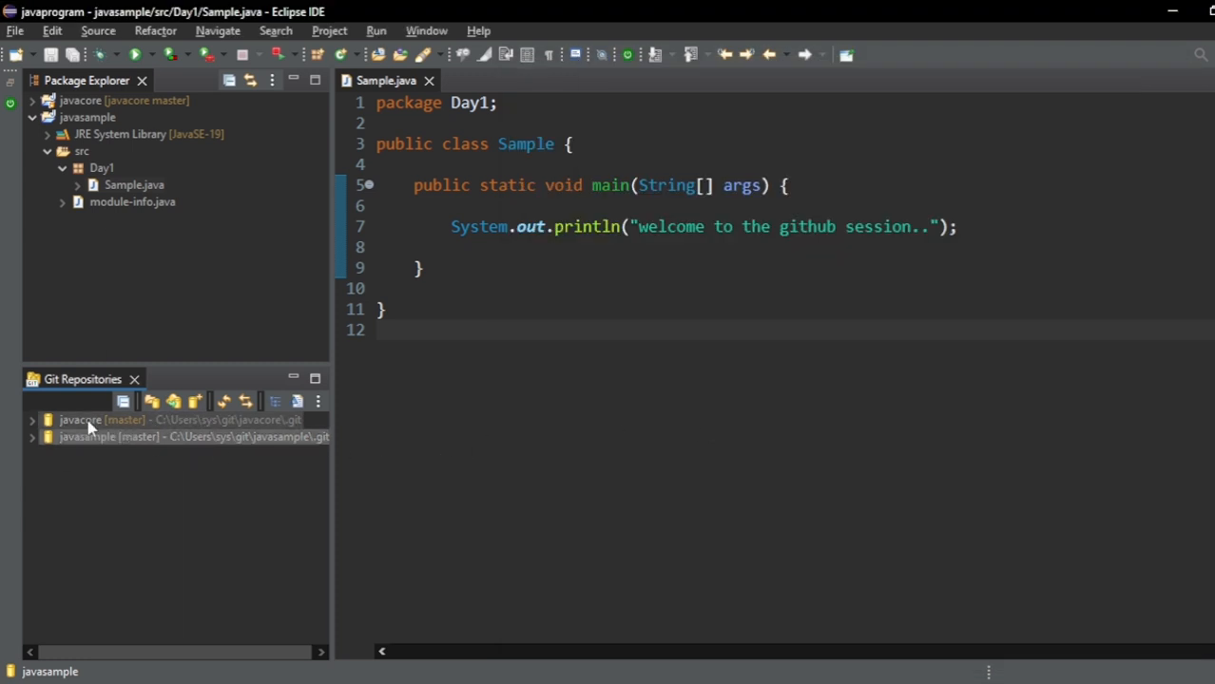
- Share the javasample project into the existing Git repository javasample at C:\Users\sys\git\javasample\.git
left_click(87, 119)
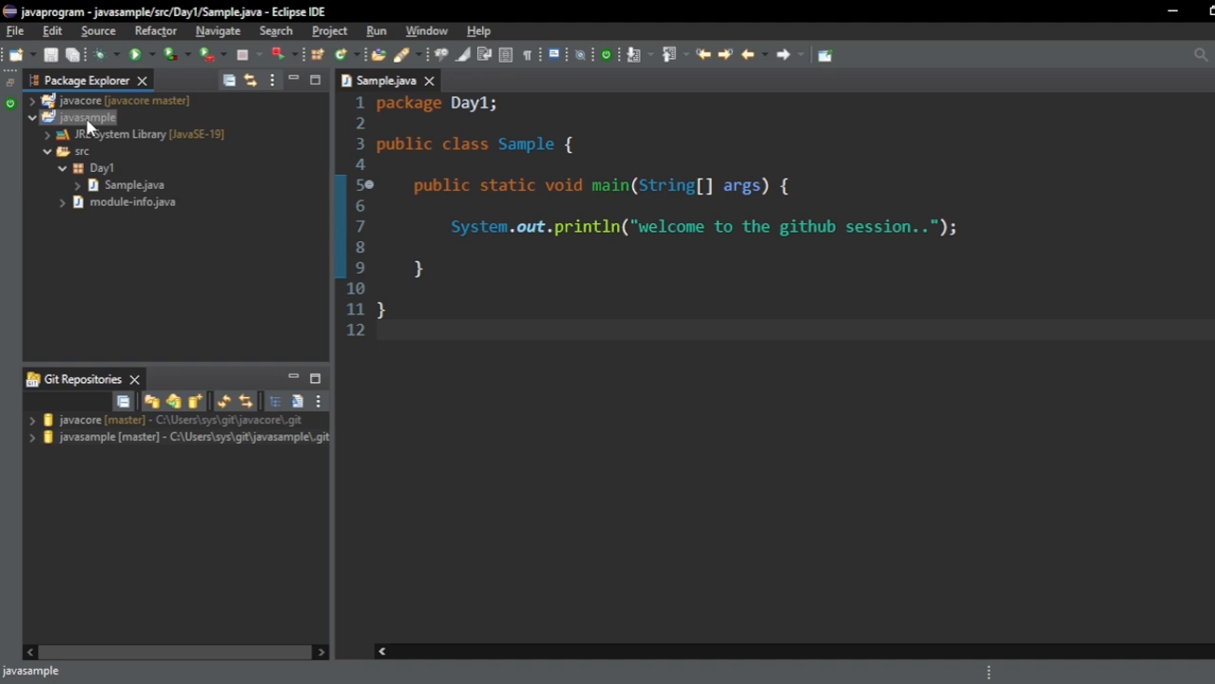
right_click(87, 122)
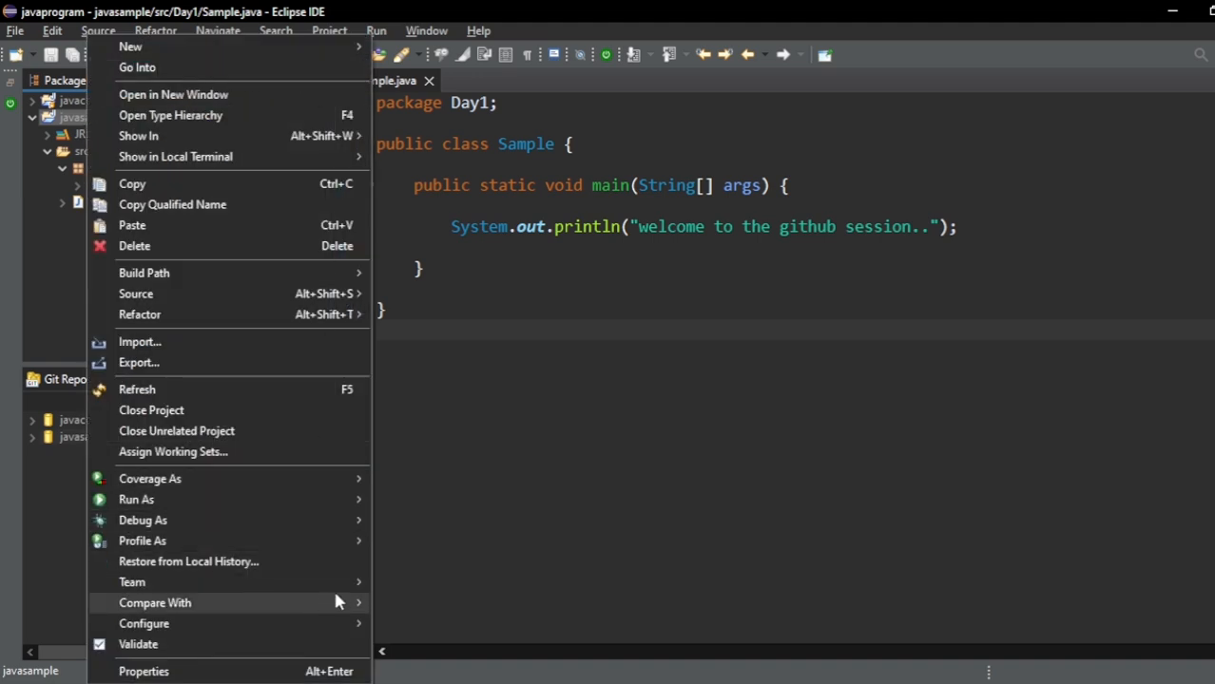
mouse_move(343, 583)
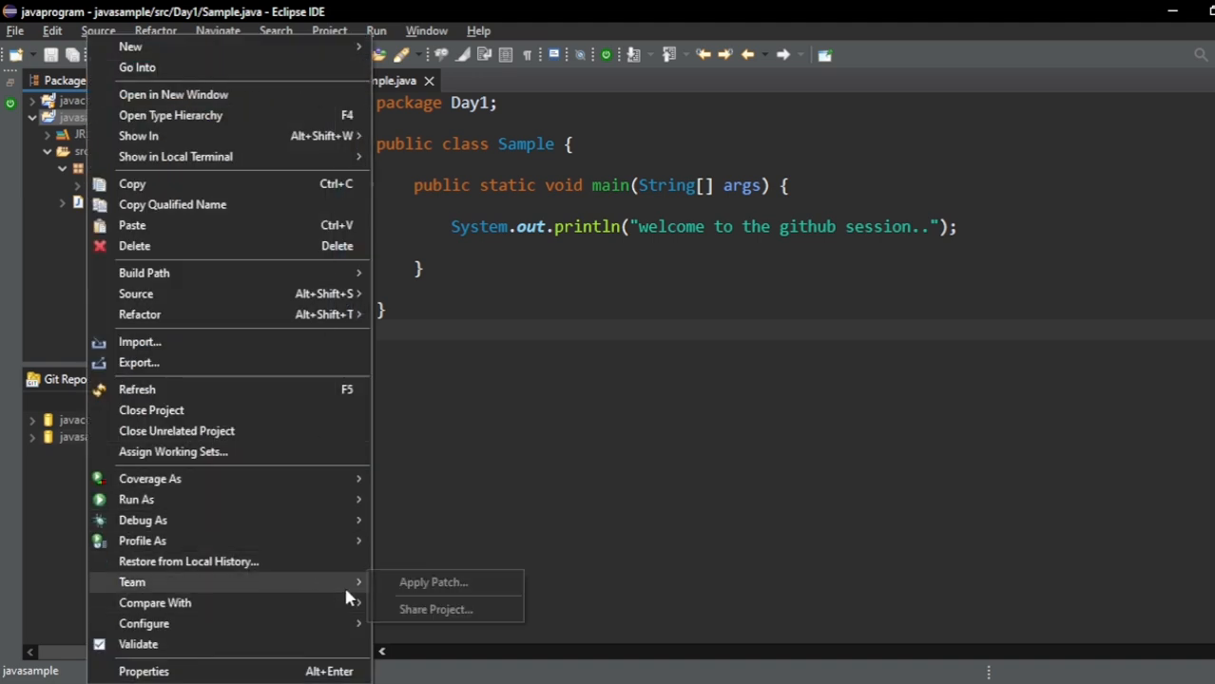
left_click(478, 611)
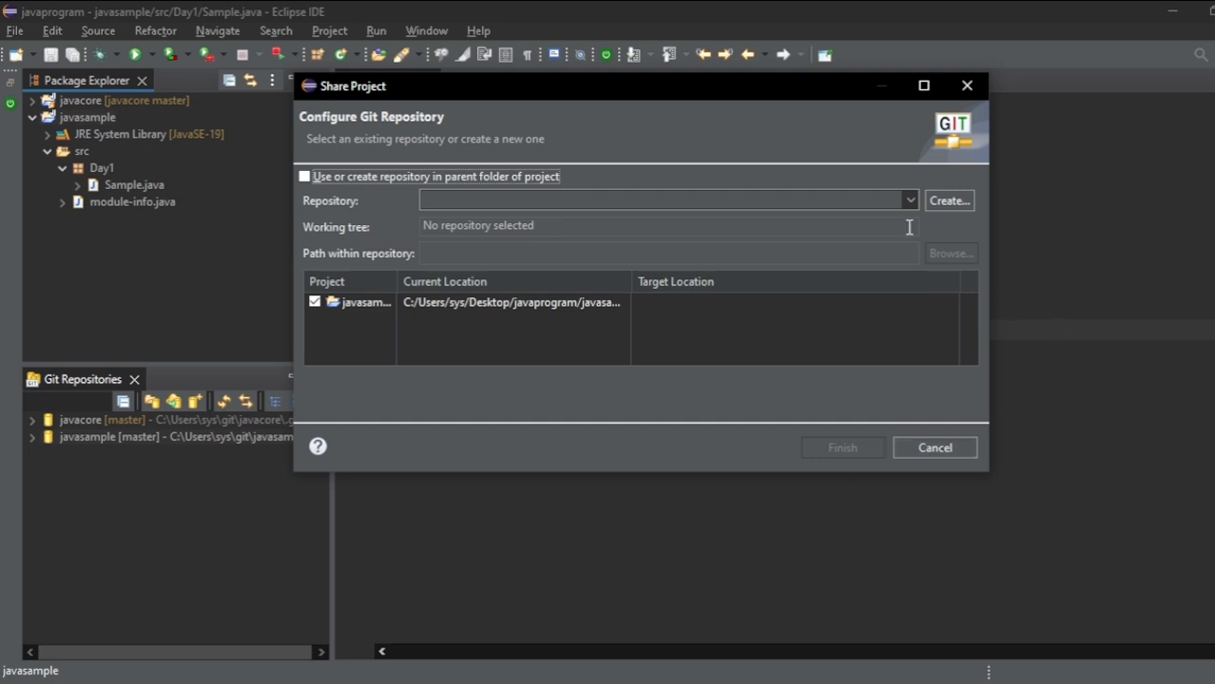
left_click(908, 201)
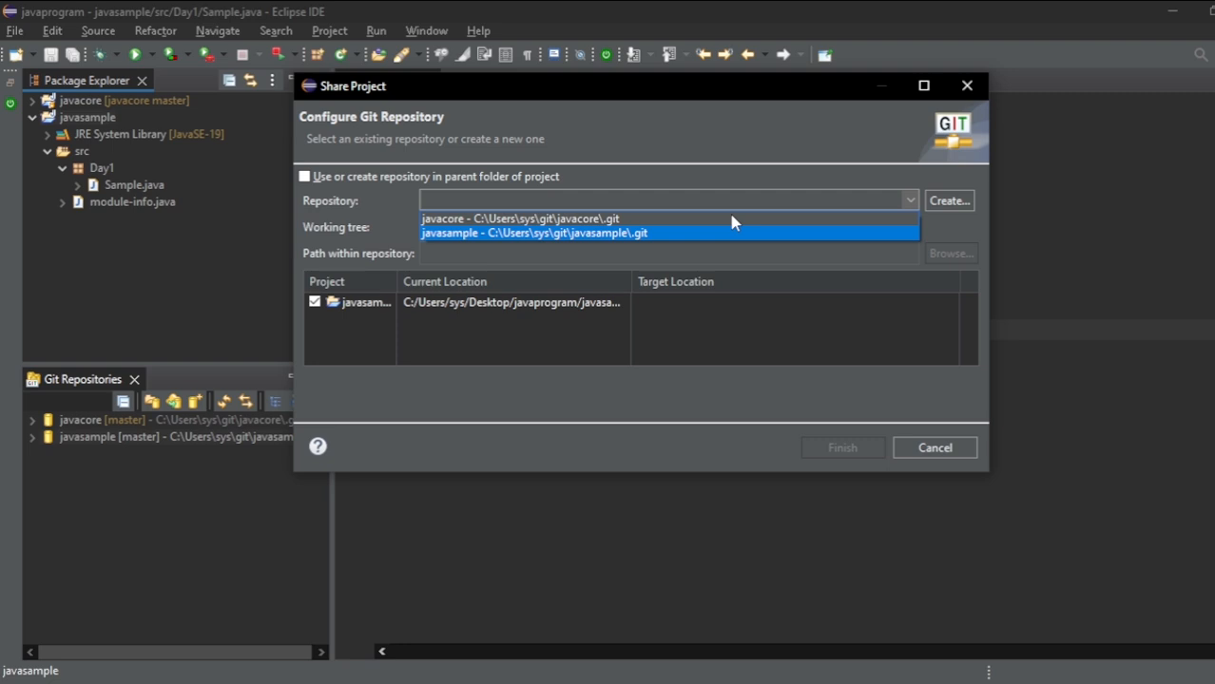
left_click(458, 236)
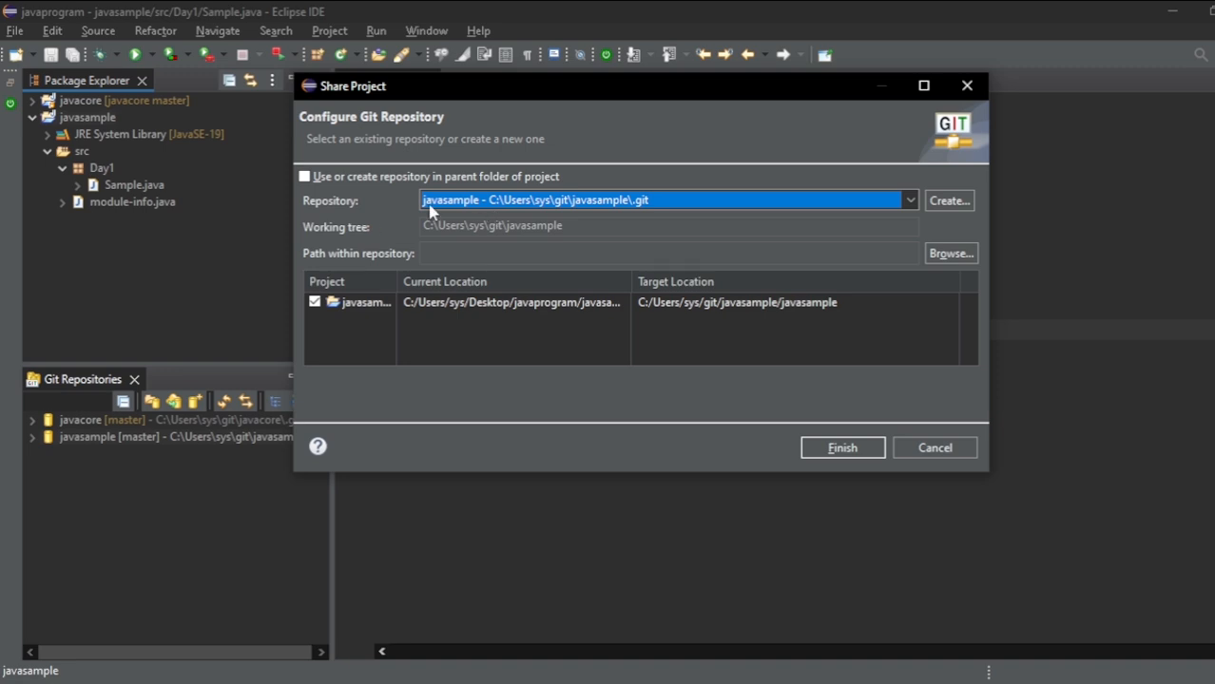
left_click(842, 447)
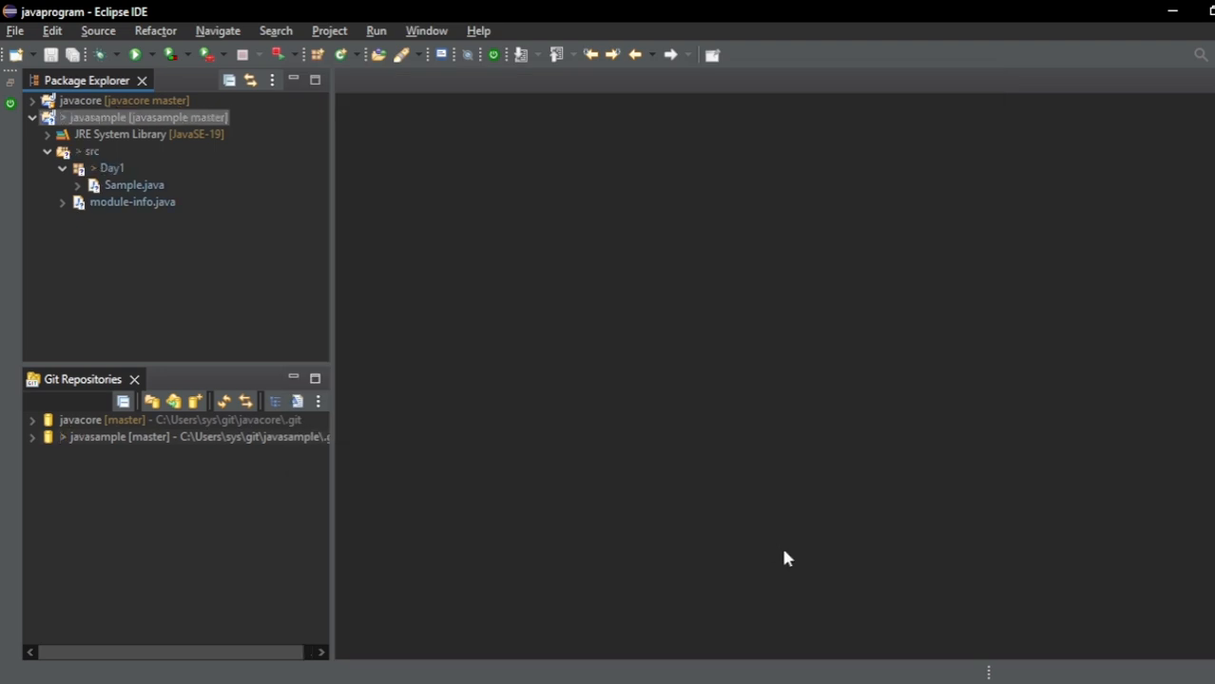
- Start a commit for the shared javasample project and stage all of its unstaged changes
right_click(107, 112)
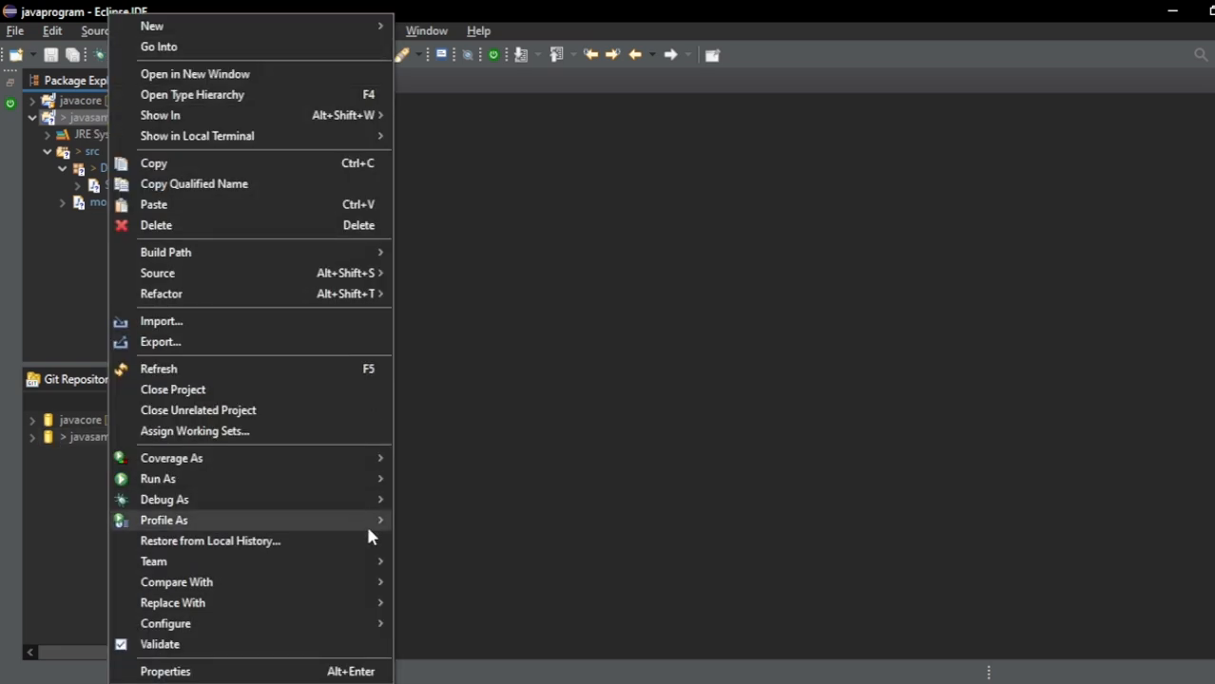
mouse_move(359, 563)
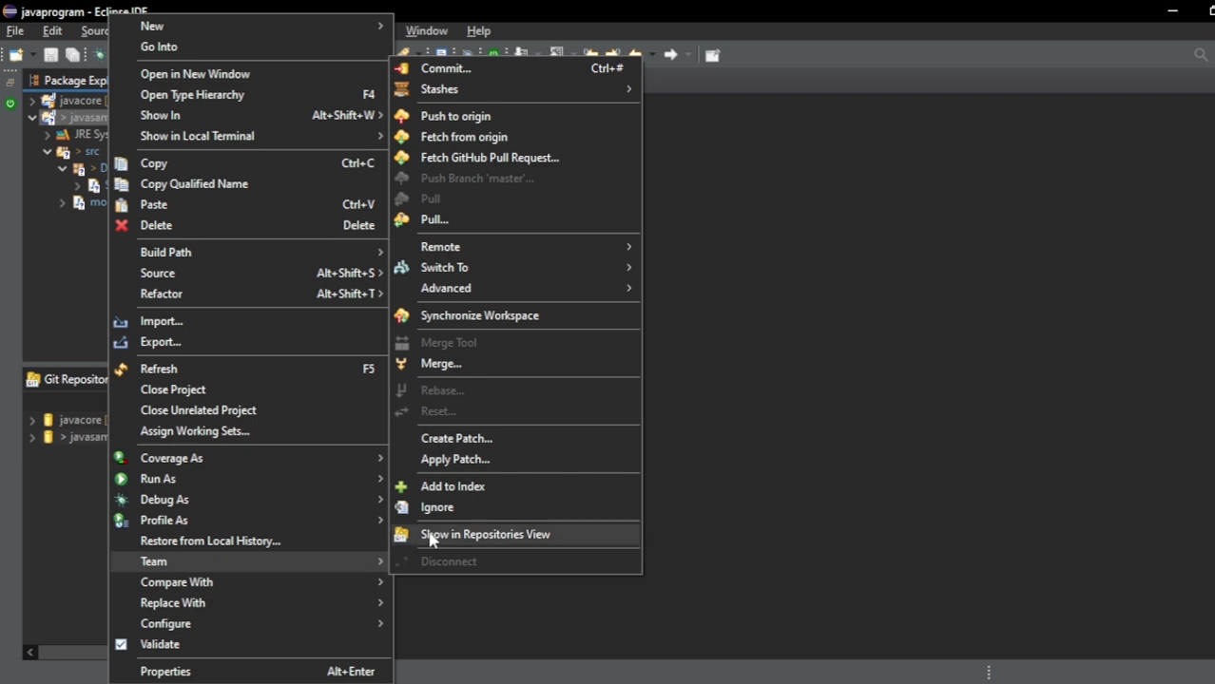
mouse_move(491, 86)
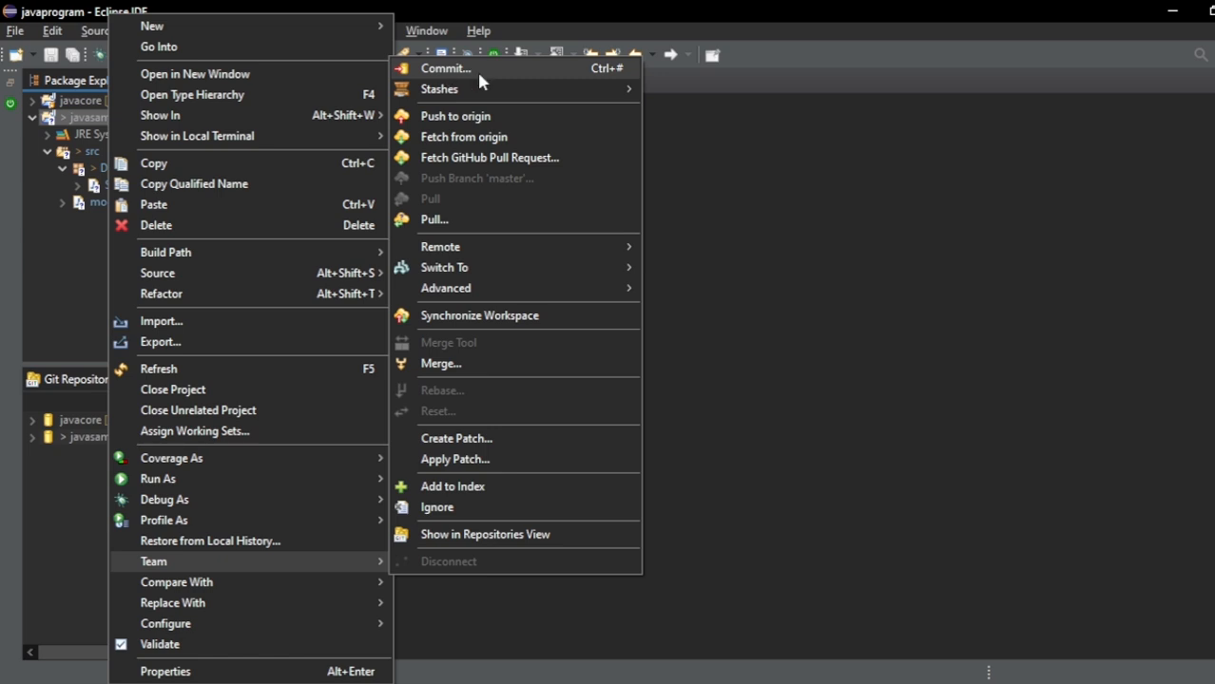
left_click(477, 75)
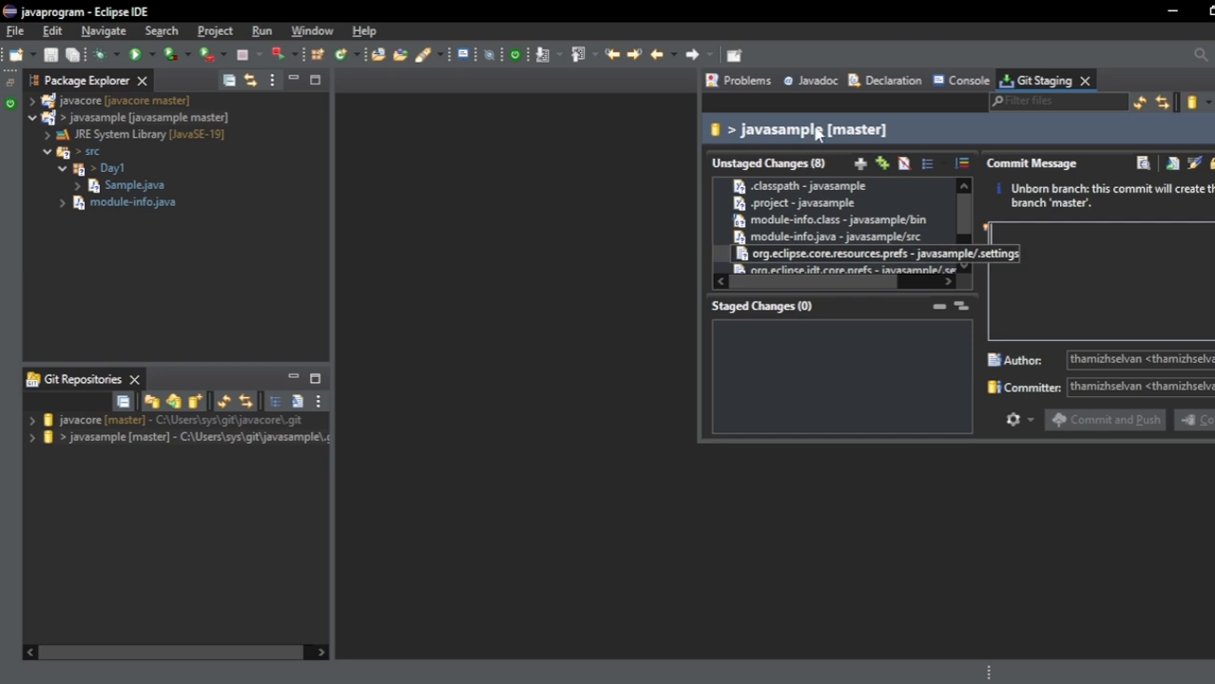
left_click_drag(787, 186, 853, 213)
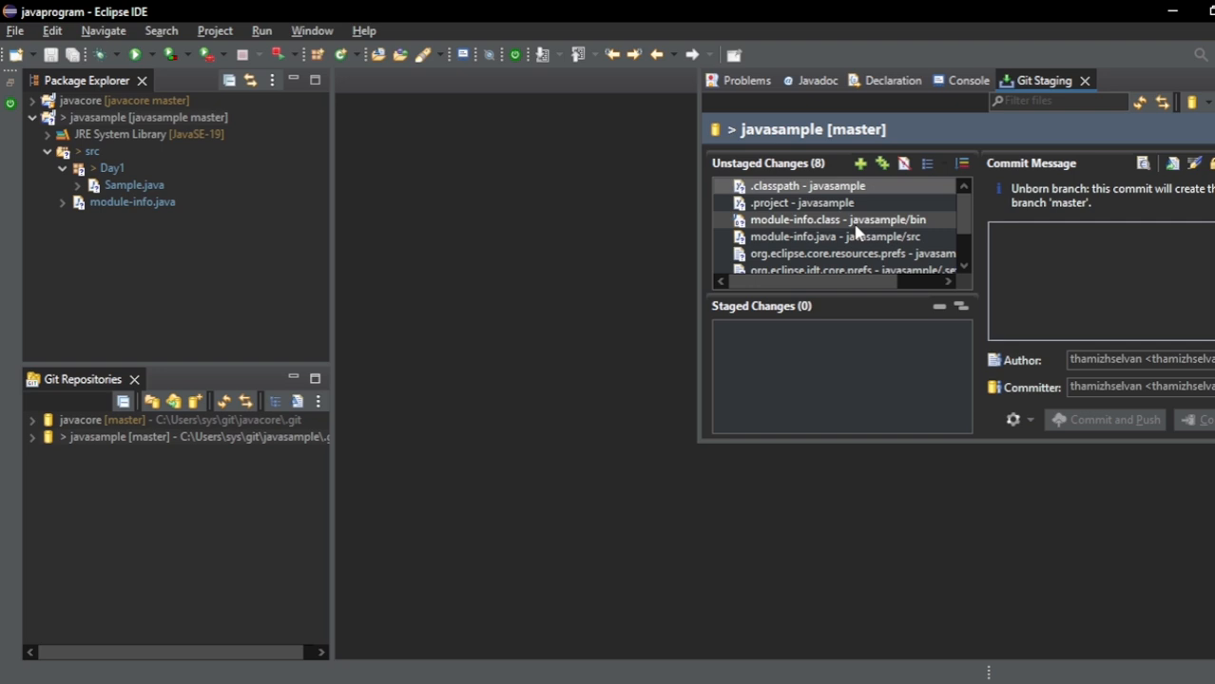
scroll(856, 231, "down", 1)
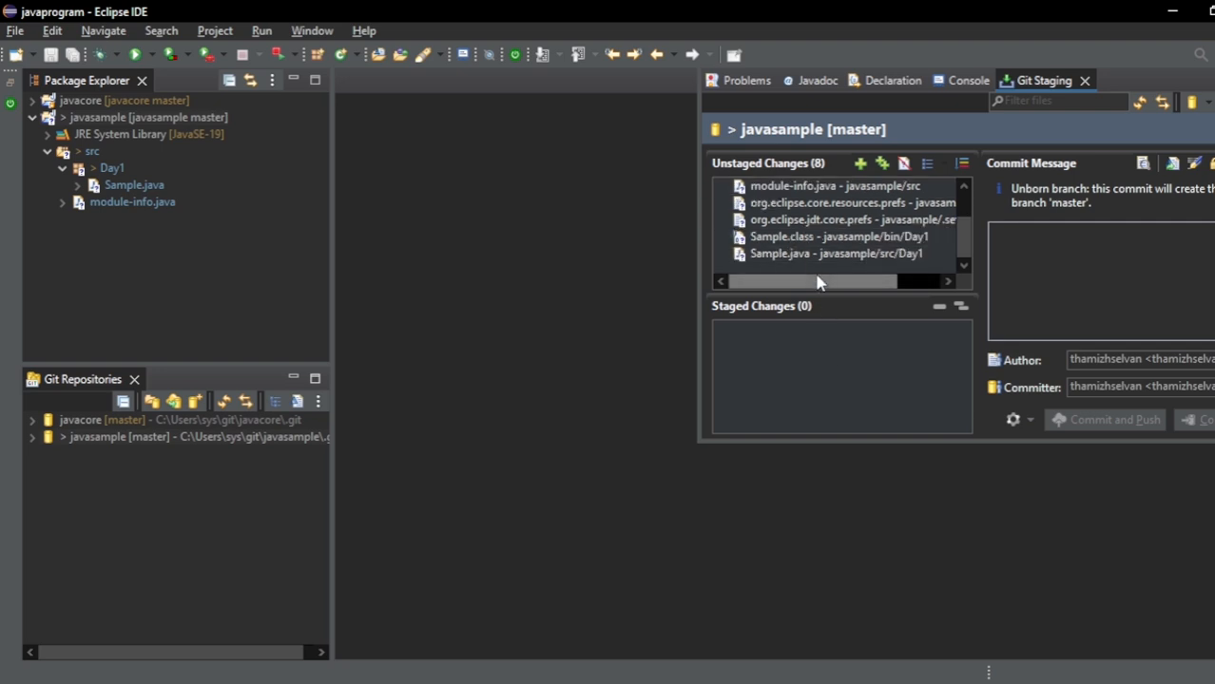
scroll(788, 248, "up", 1)
left_click_drag(806, 192, 810, 193)
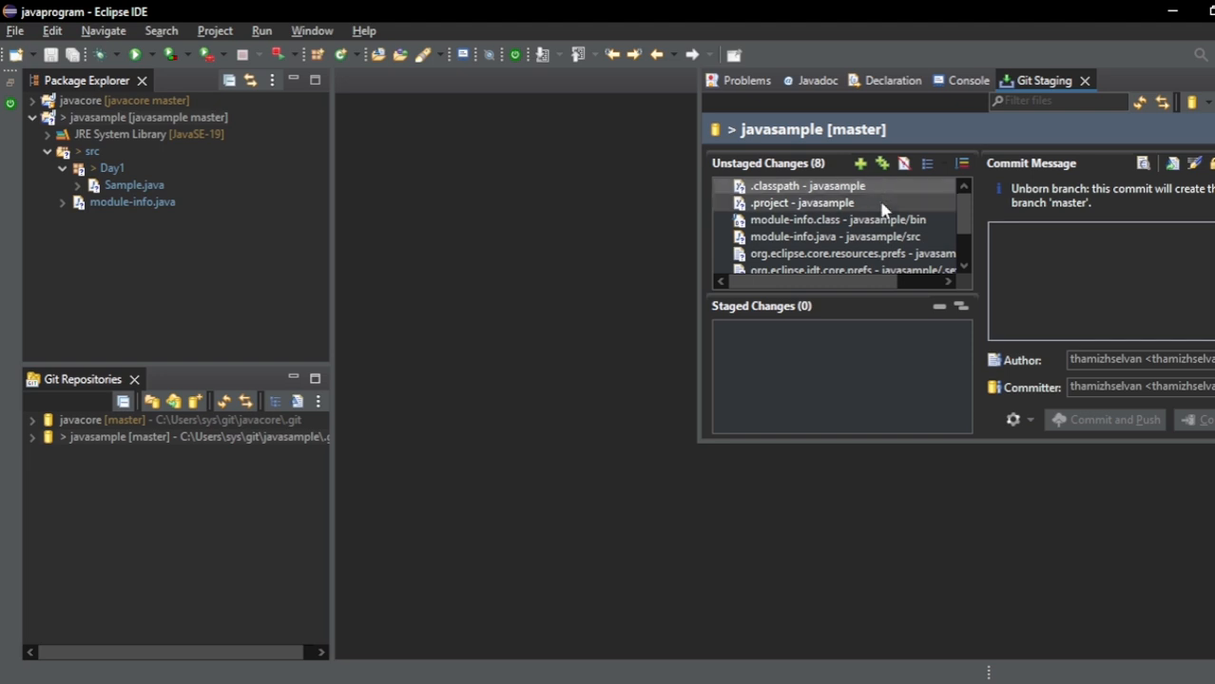
key("ctrl+a")
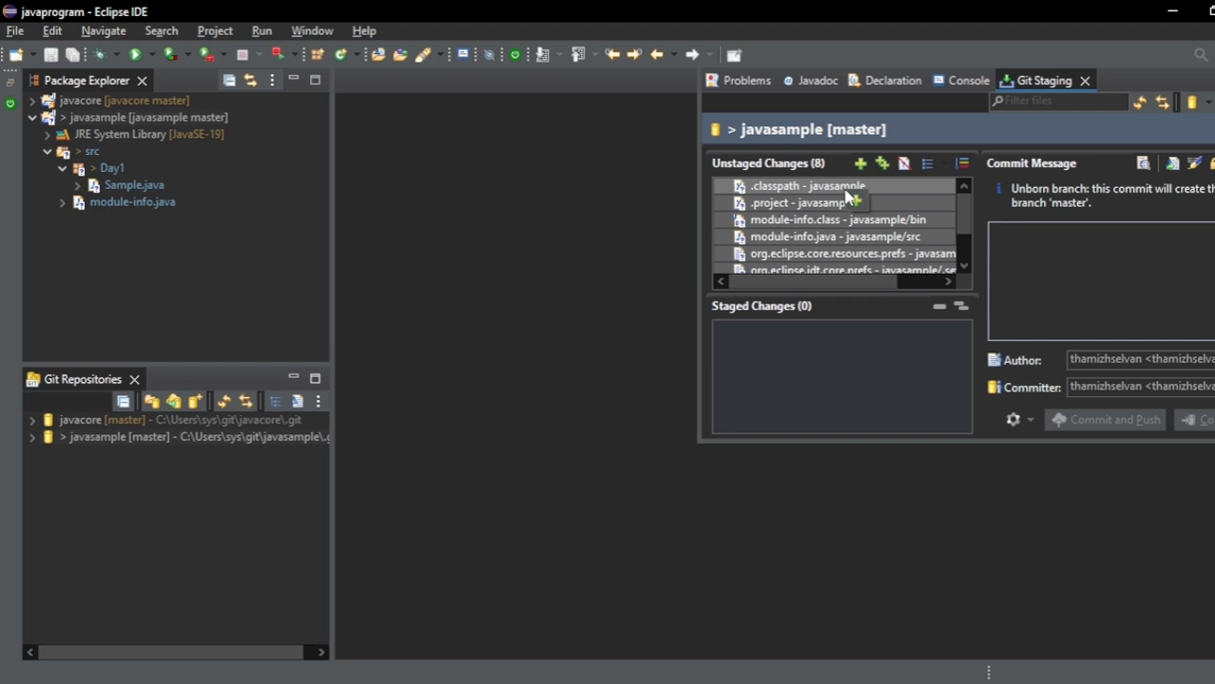
left_click_drag(849, 196, 848, 337)
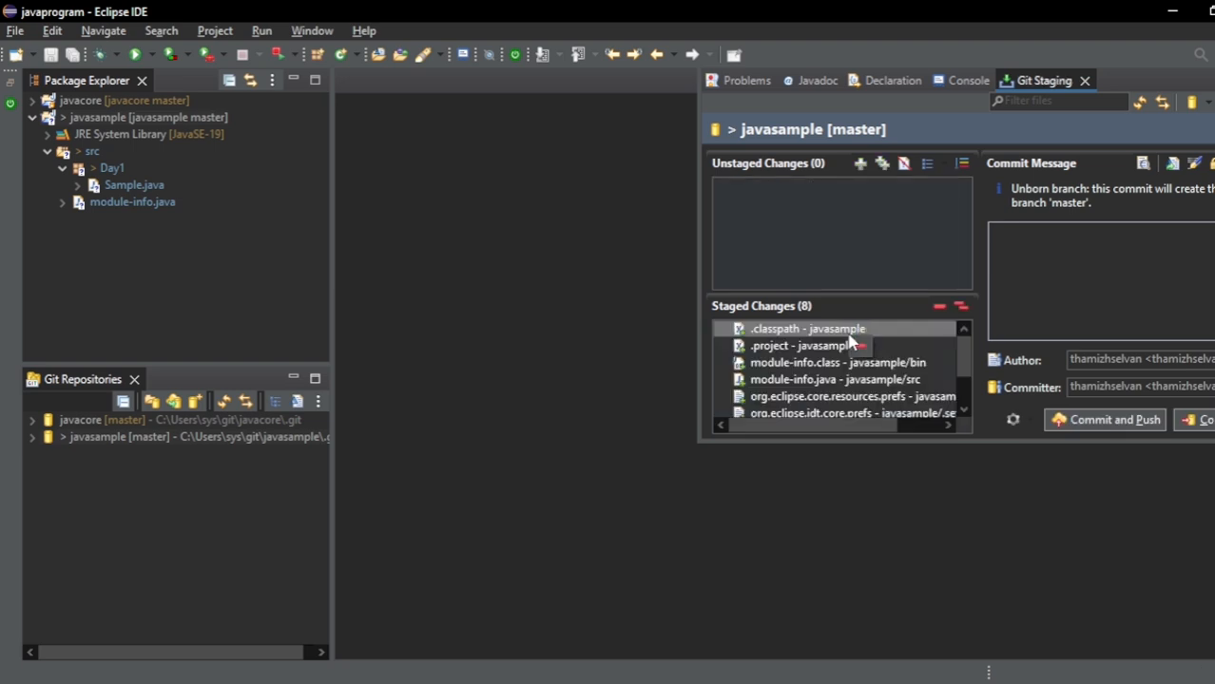
- Commit the staged changes with the message "This is java project contains basic java programs"
left_click(1070, 232)
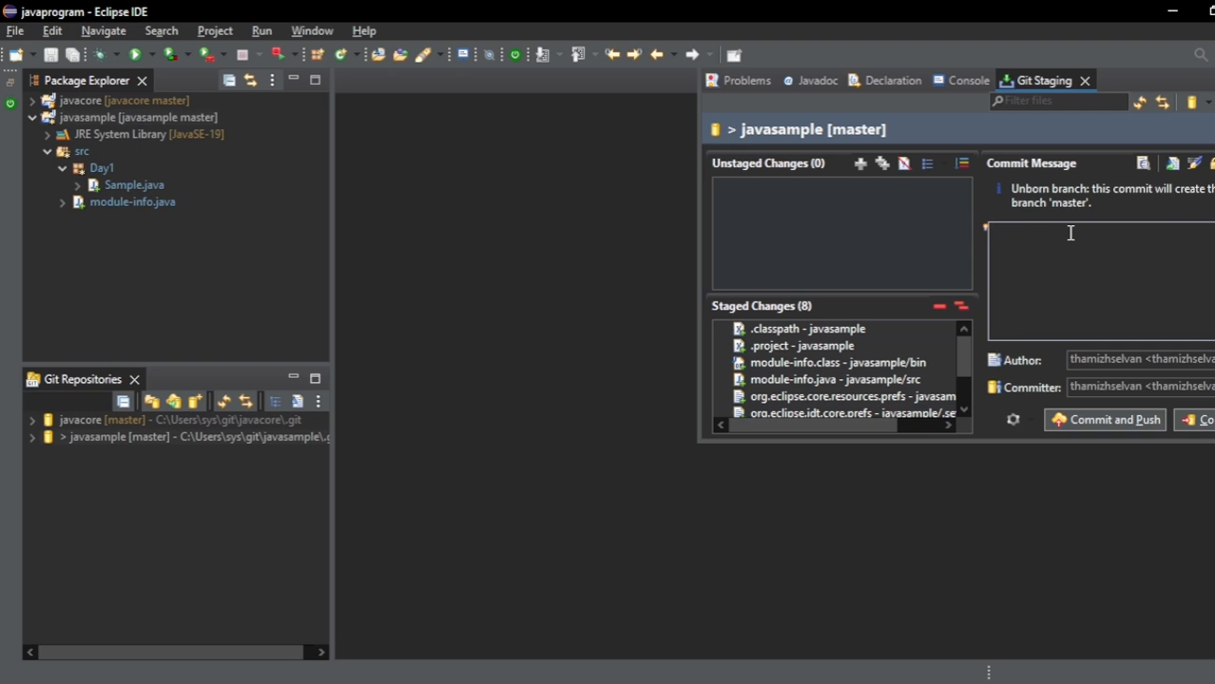
type("This is ")
type("a sam")
key("BackSpace")
type("sample")
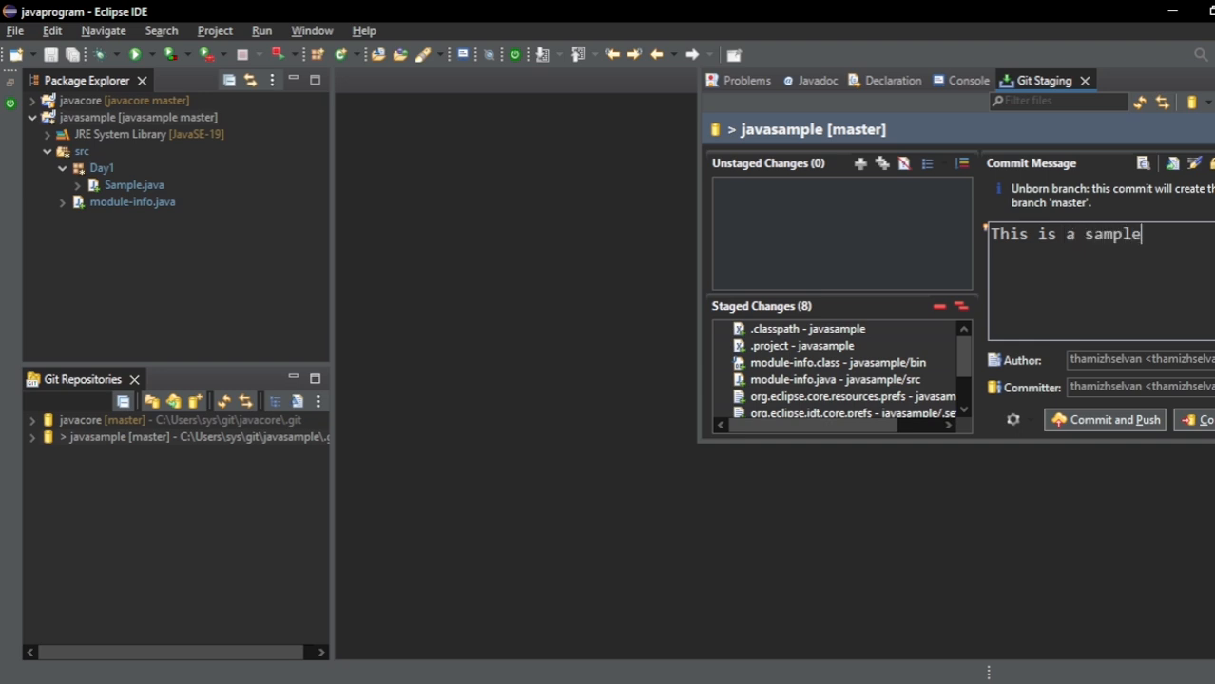
type(" java pr")
key("BackSpace")
key("BackSpace")
key("BackSpace")
key("BackSpace")
key("BackSpace")
key("BackSpace")
key("BackSpace")
key("BackSpace")
key("BackSpace")
key("BackSpace")
key("BackSpace")
key("BackSpace")
key("BackSpace")
key("BackSpace")
key("BackSpace")
key("BackSpace")
type("jav")
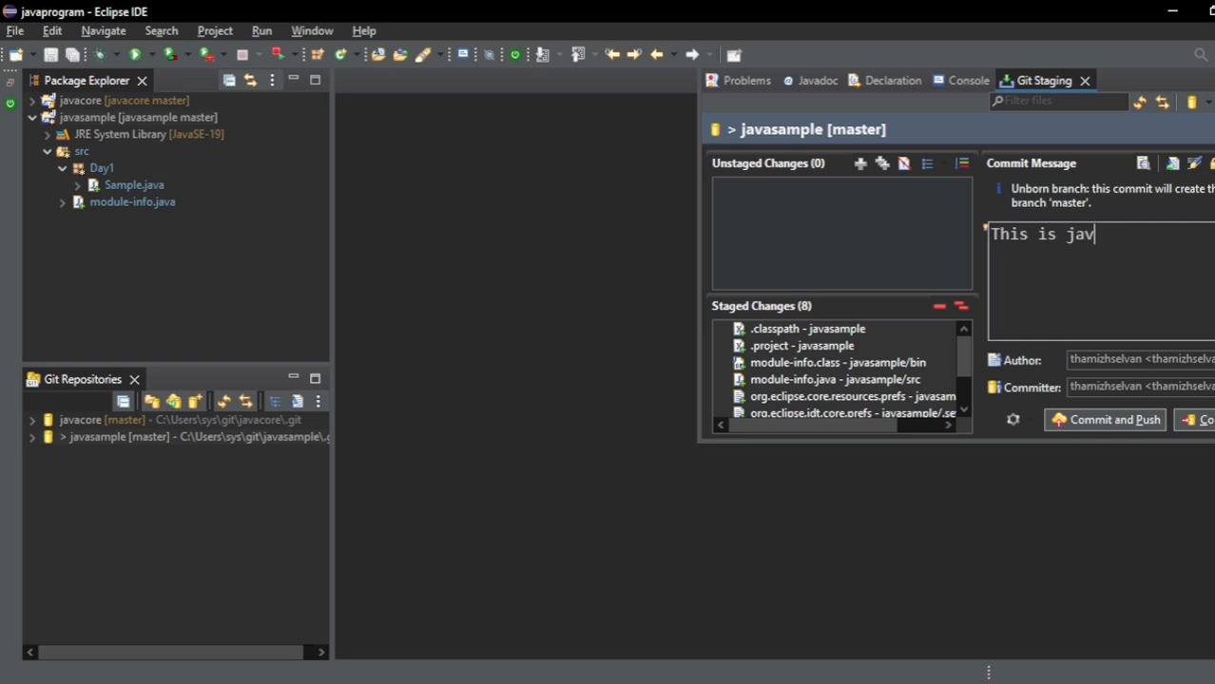
type("a project  co")
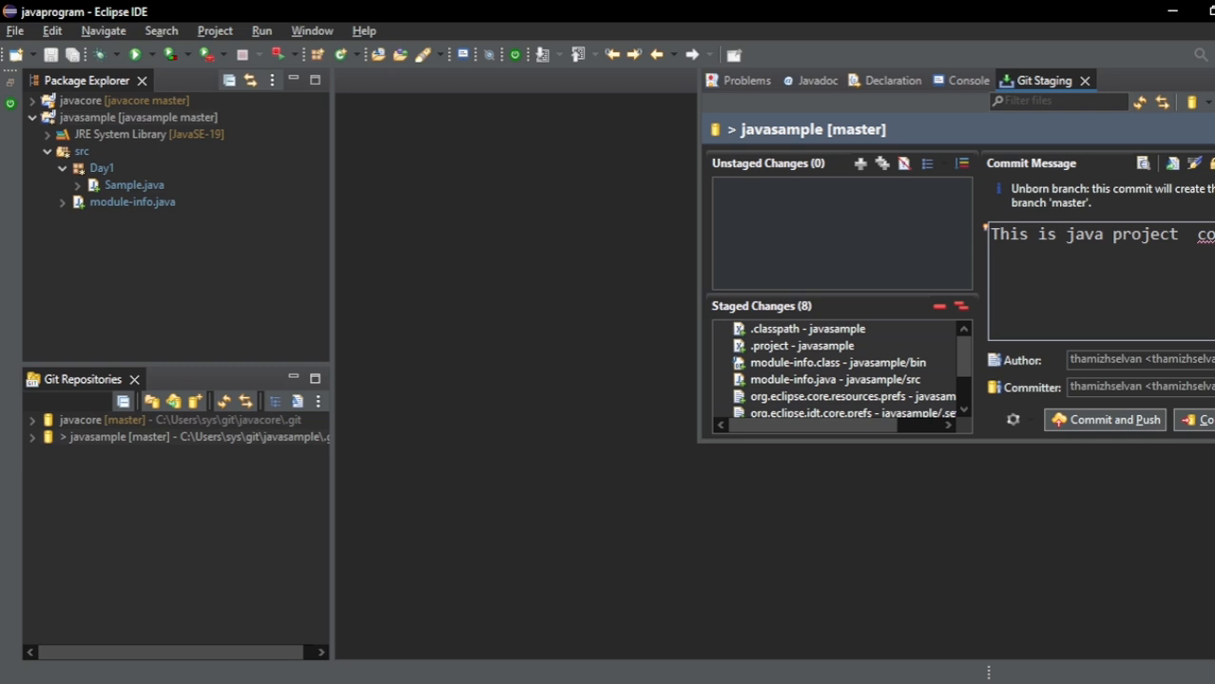
key("BackSpace")
key("BackSpace")
key("BackSpace")
type("contains ")
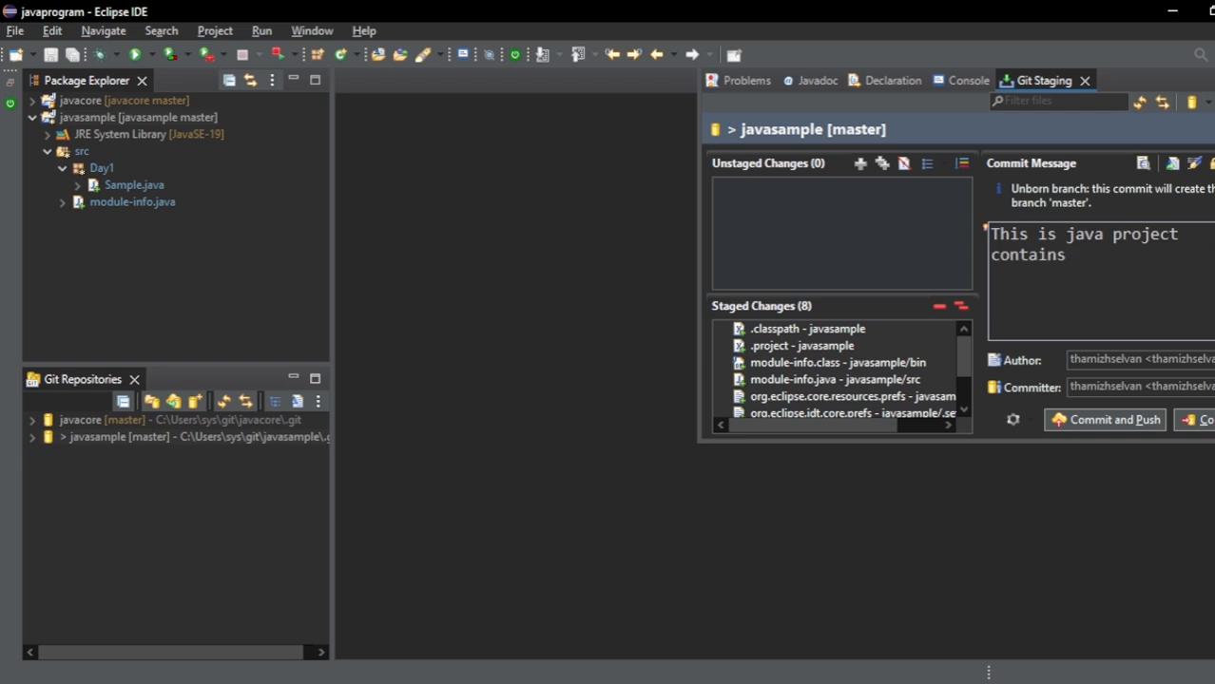
type("basic java proj")
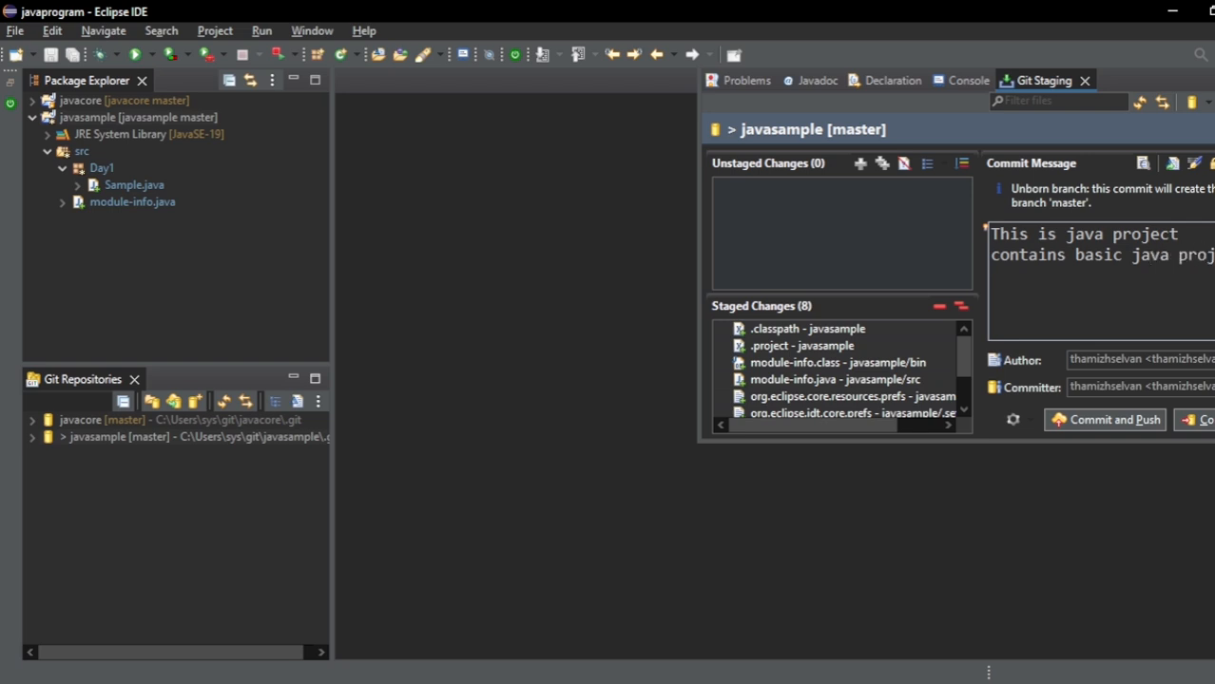
key("BackSpace")
type("grams")
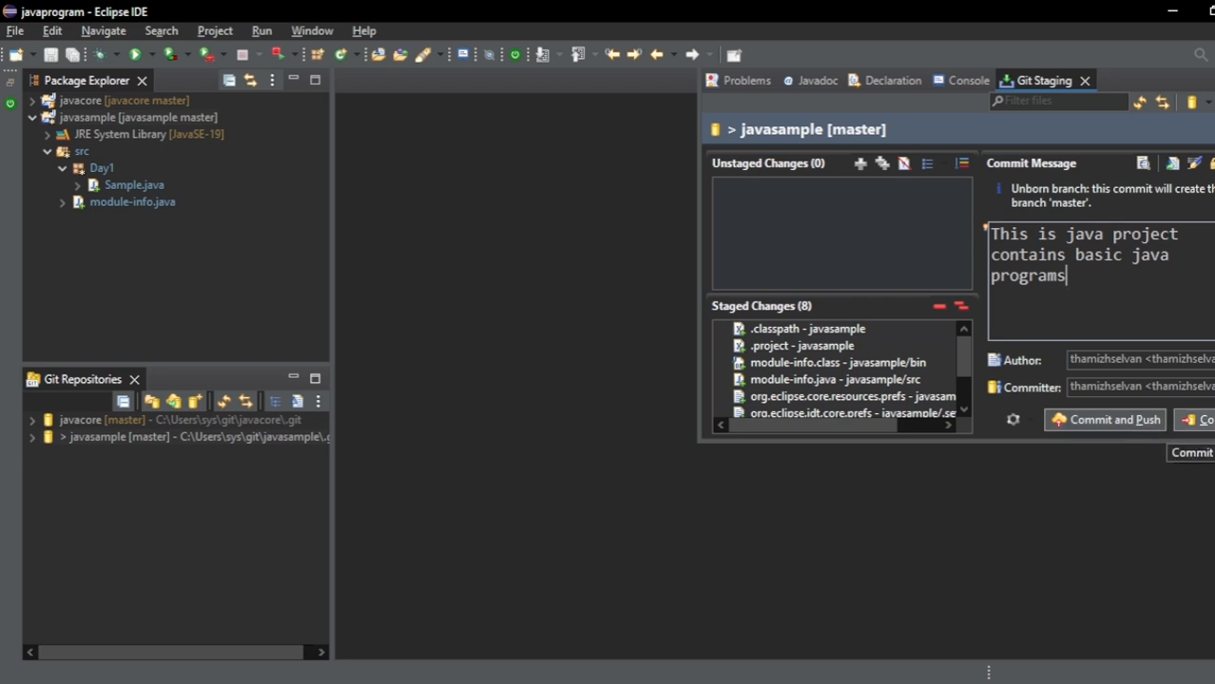
left_click(1195, 419)
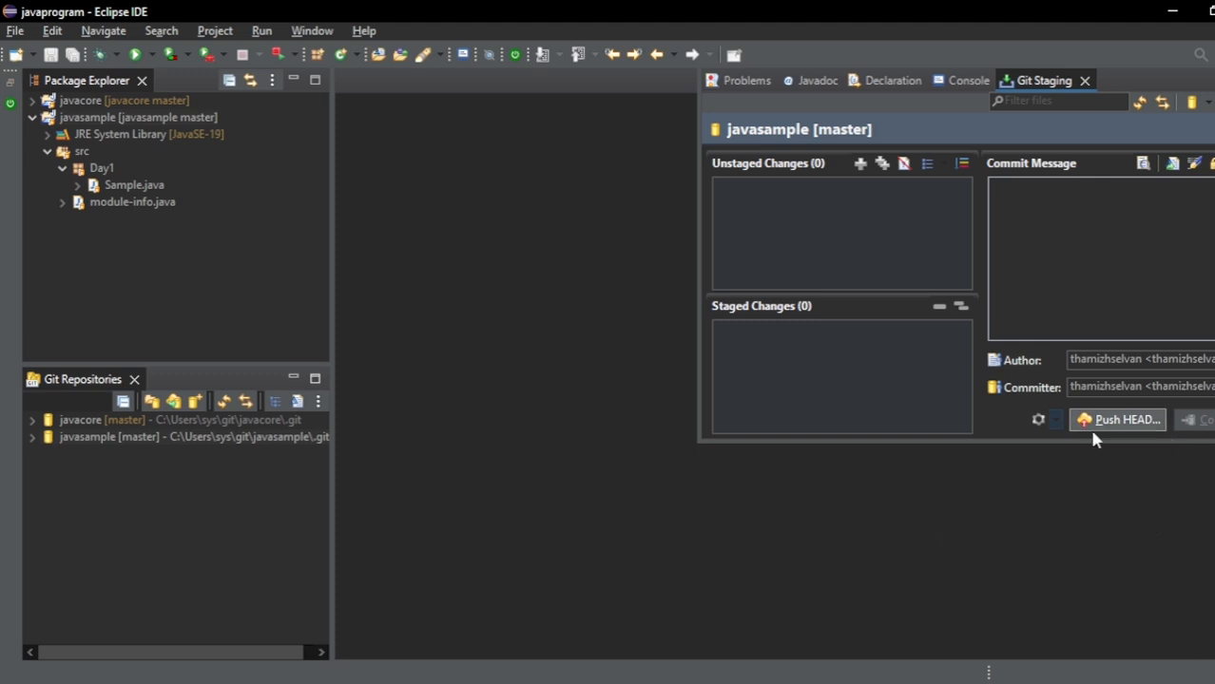
- Switch to Notepad, review checklist items 6 and 7 on committing and pushing the project, and return to Eclipse
key("alt+Tab")
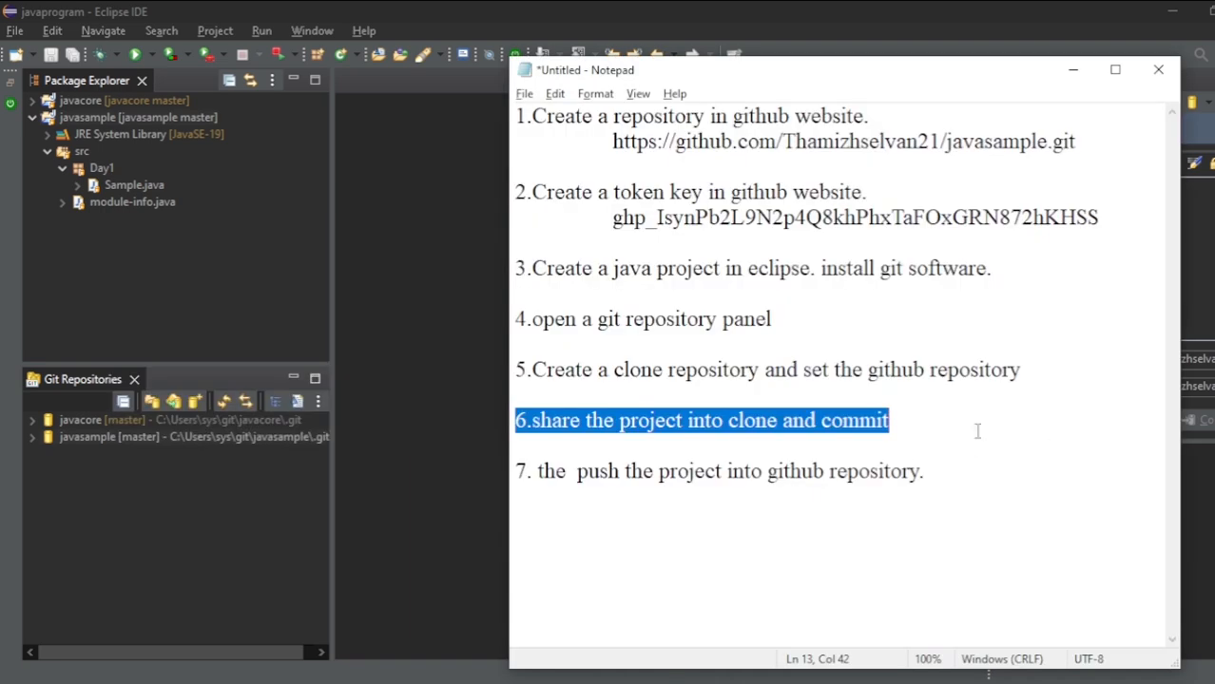
double_click(860, 424)
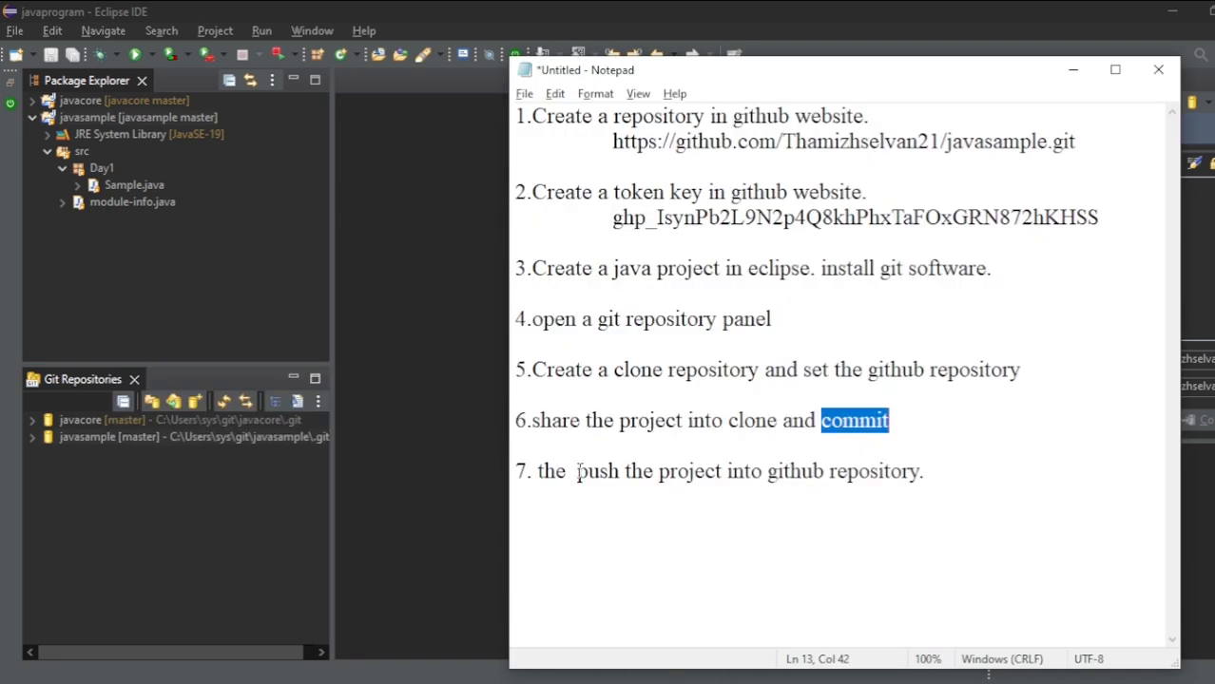
left_click_drag(574, 472, 948, 483)
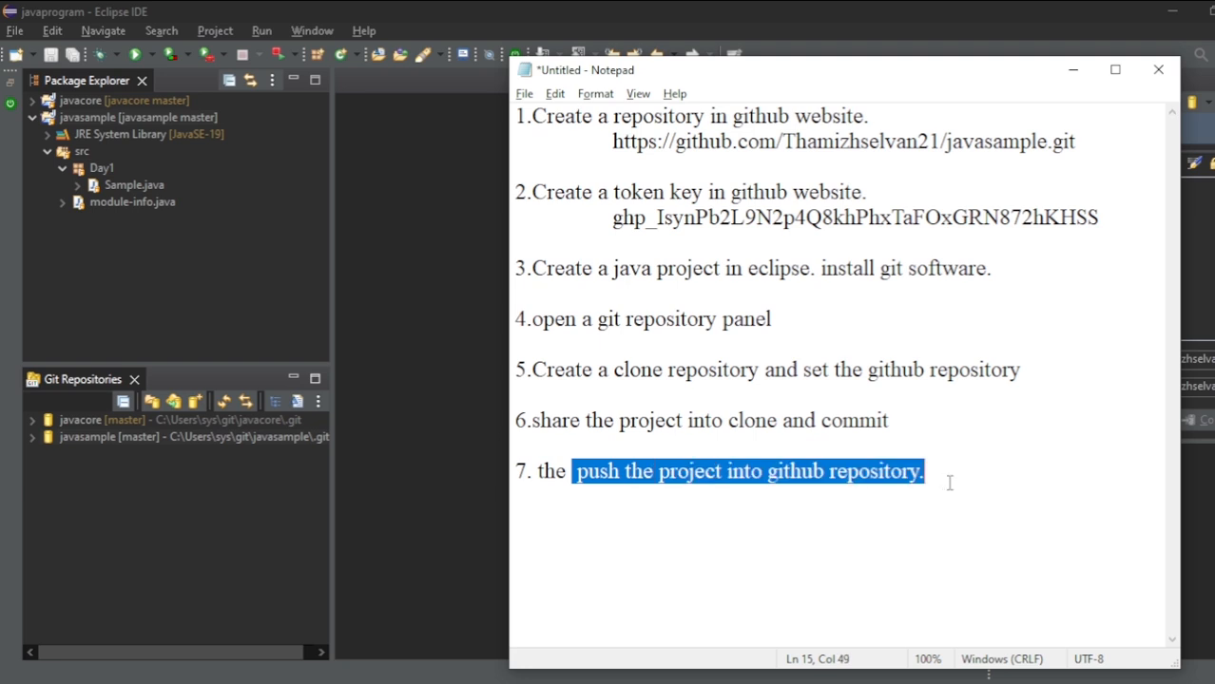
key("alt+Tab")
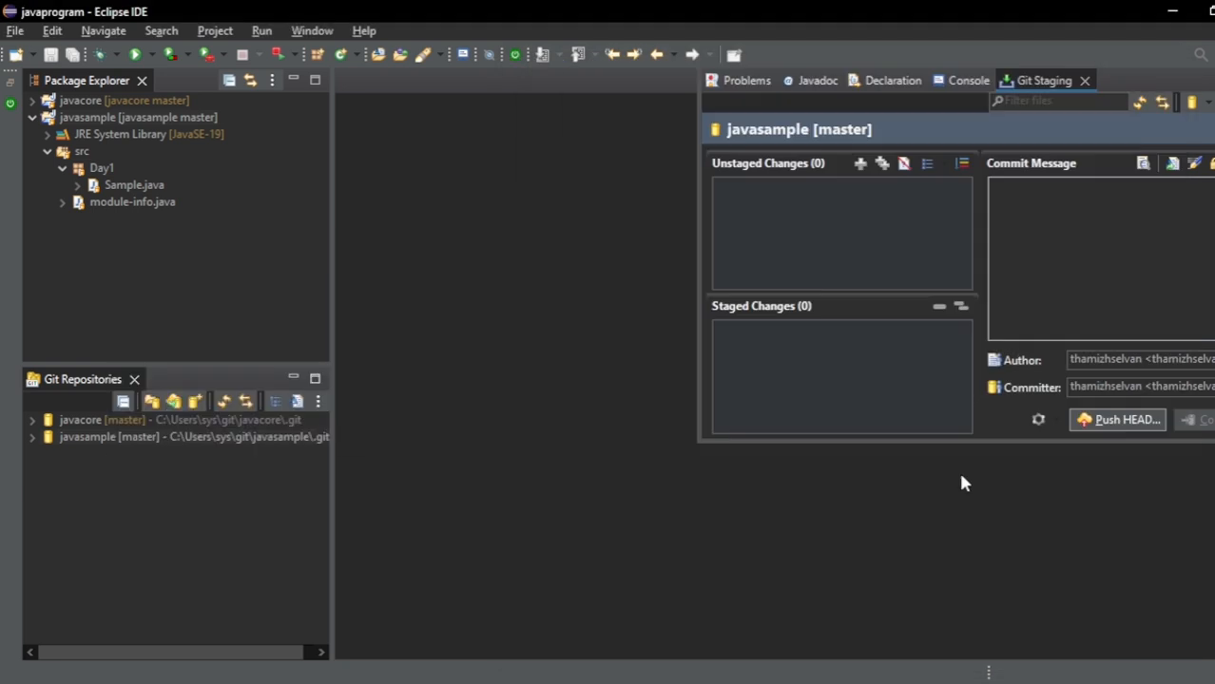
- Push the master branch to the origin remote with upstream configured for Merge, and enter the GitHub account's username in the login prompt
left_click(1117, 423)
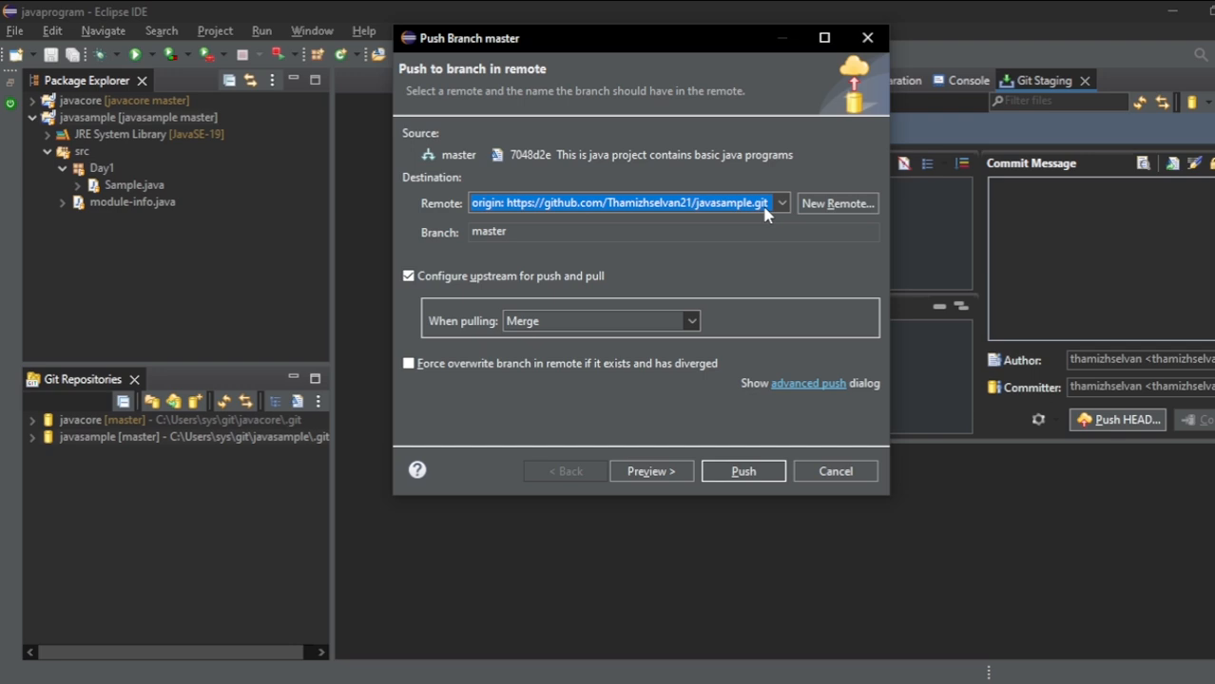
left_click(744, 472)
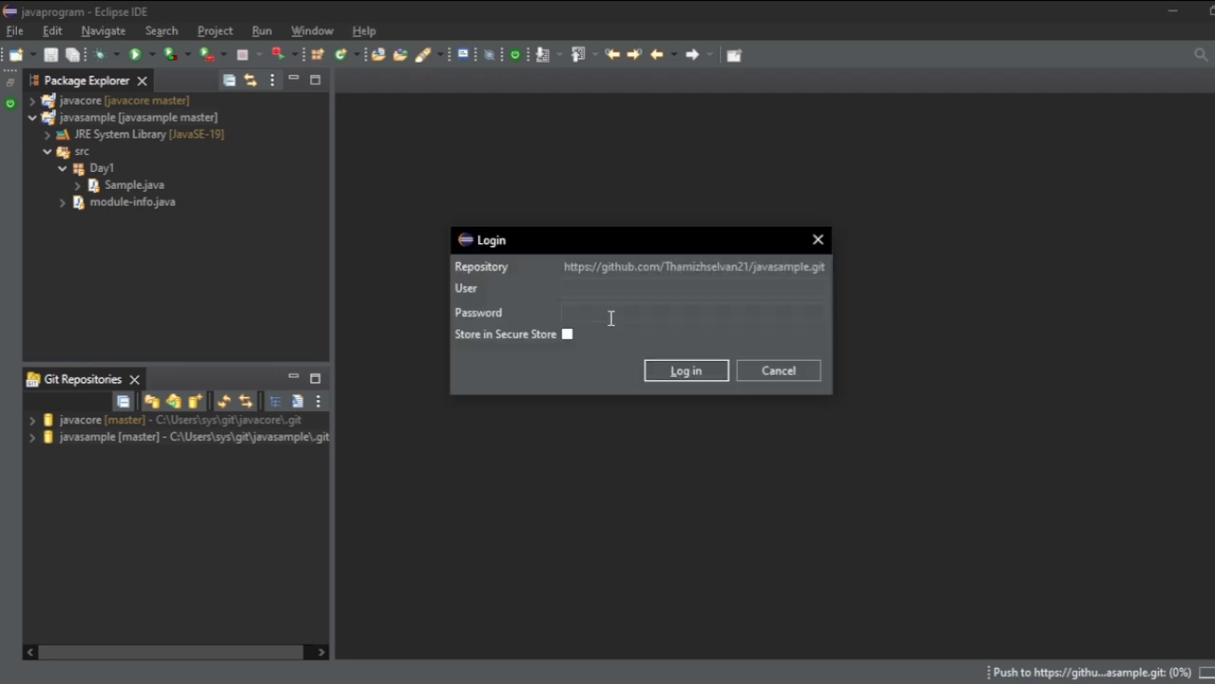
type("Thamizhselvan21")
- Copy the GitHub access token from the Notepad checklist, paste it as the login password, and log in to complete the push
left_click(623, 316)
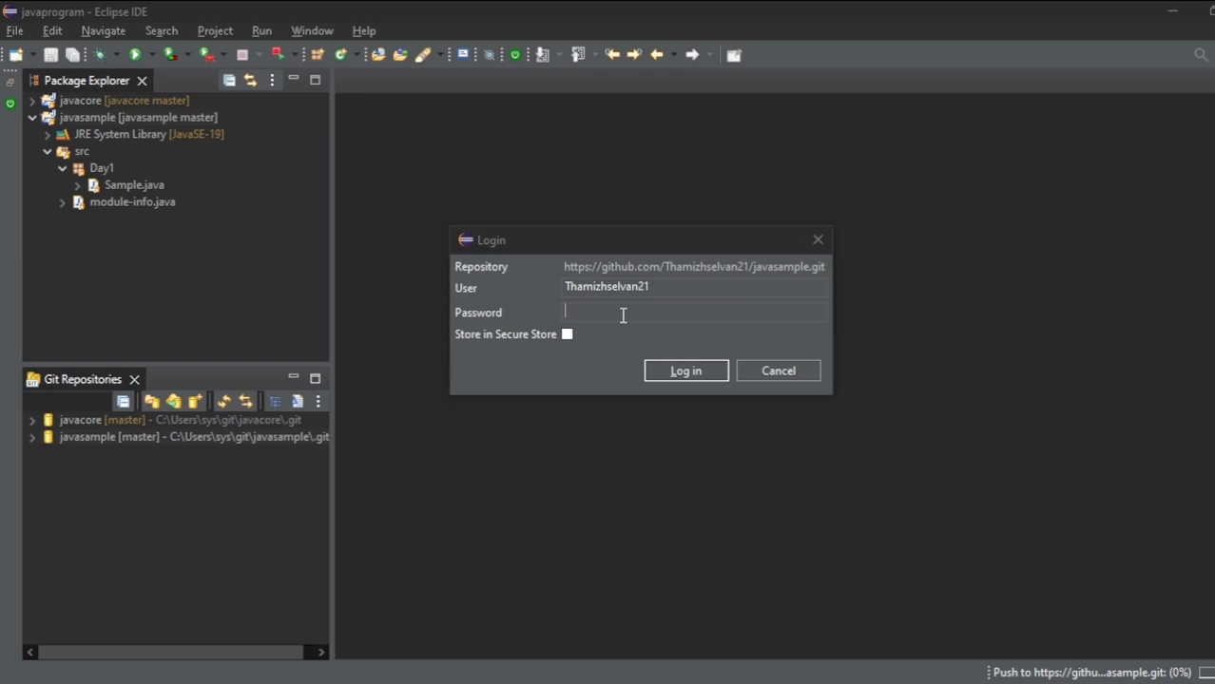
key("alt+Tab")
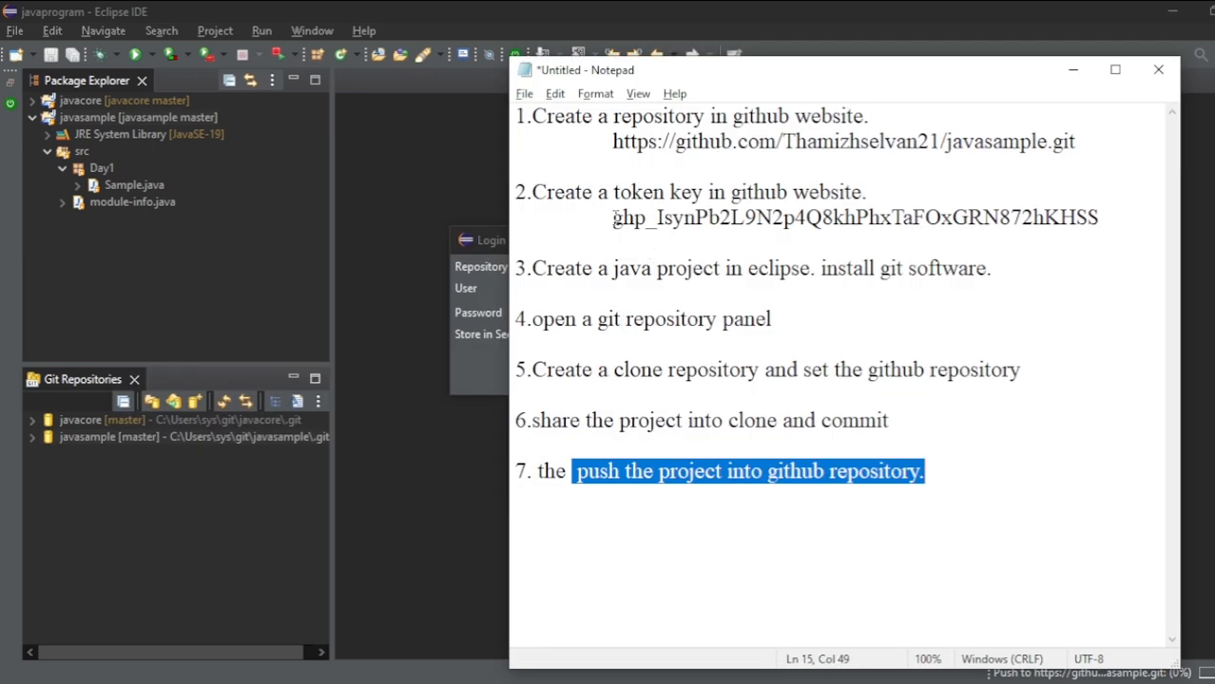
left_click_drag(613, 218, 1173, 219)
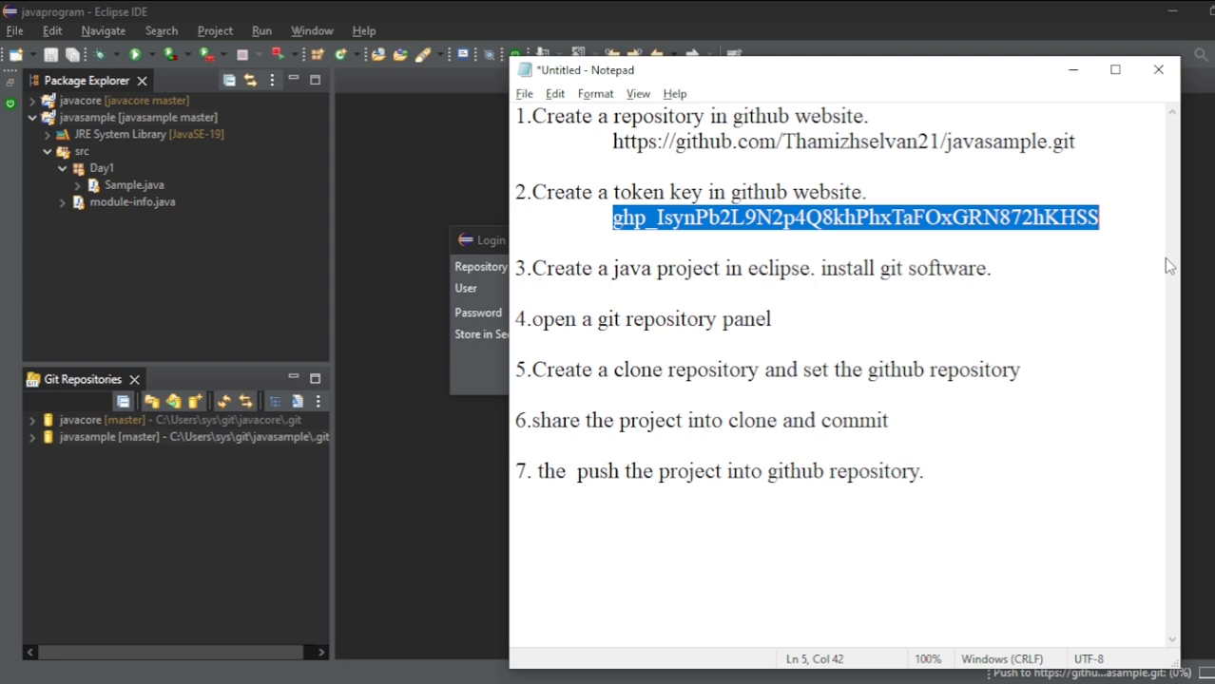
key("alt+Tab")
left_click(473, 367)
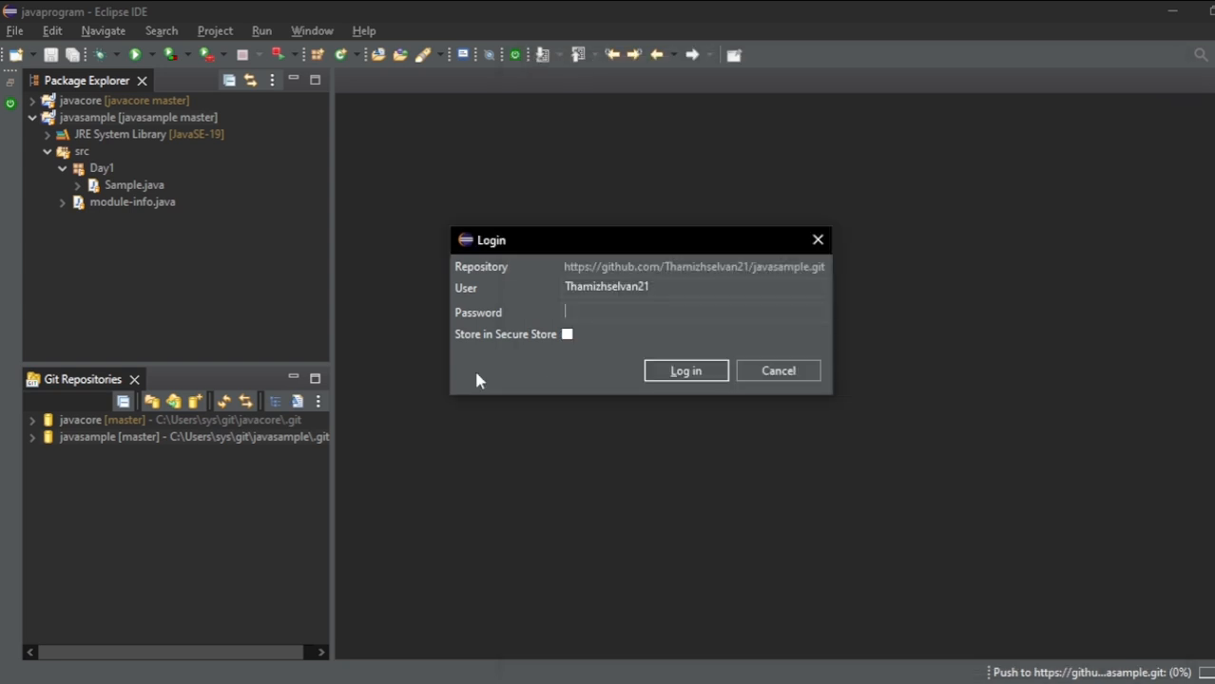
left_click(589, 312)
key("ctrl+v")
left_click(690, 381)
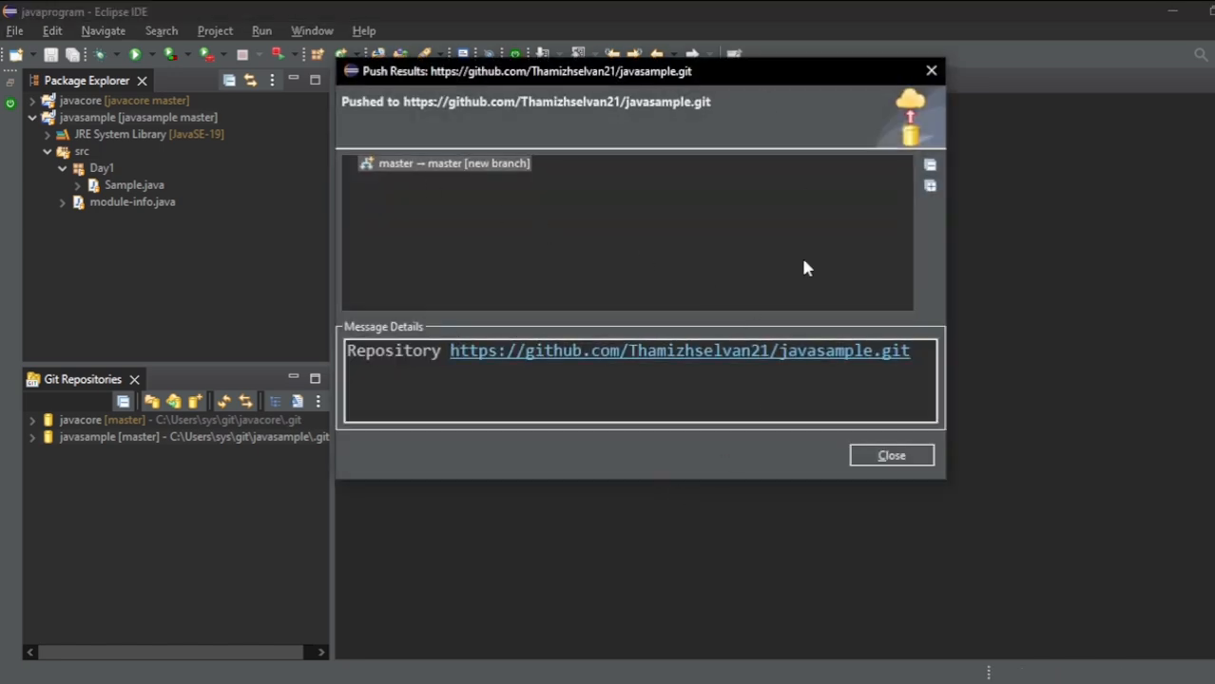
- Dismiss the push results, switch to GitHub in Chrome, and open the javasample repository from the account's repository list
left_click(908, 462)
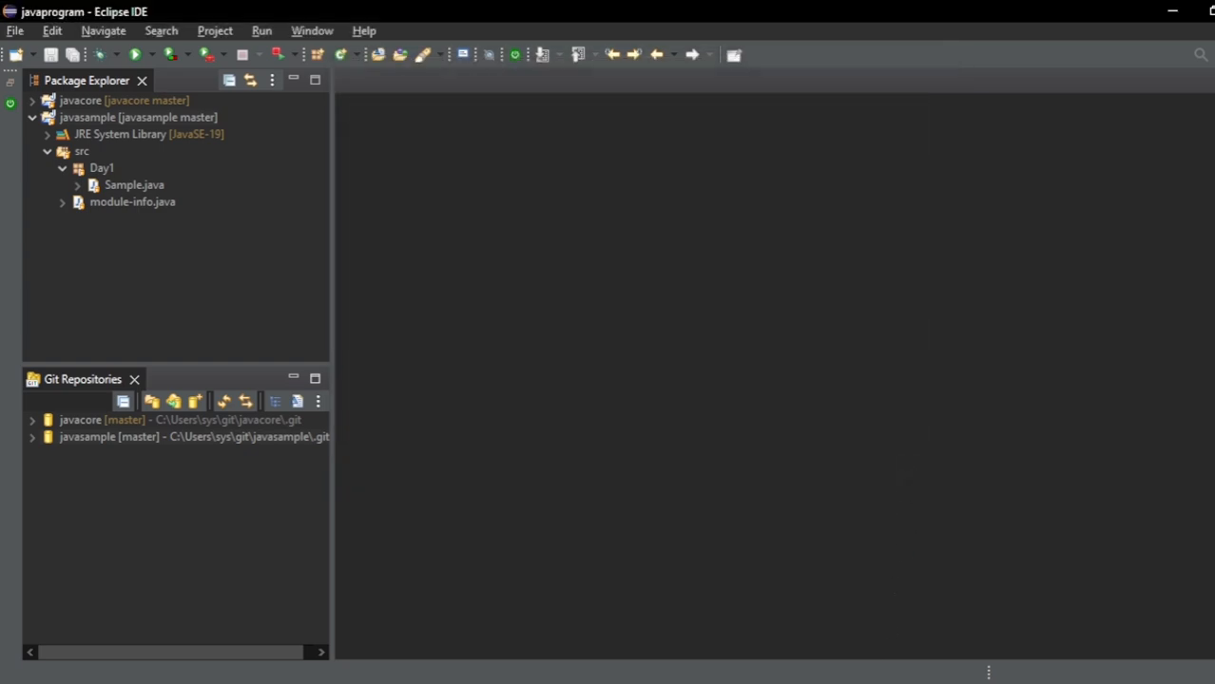
key("alt+Tab")
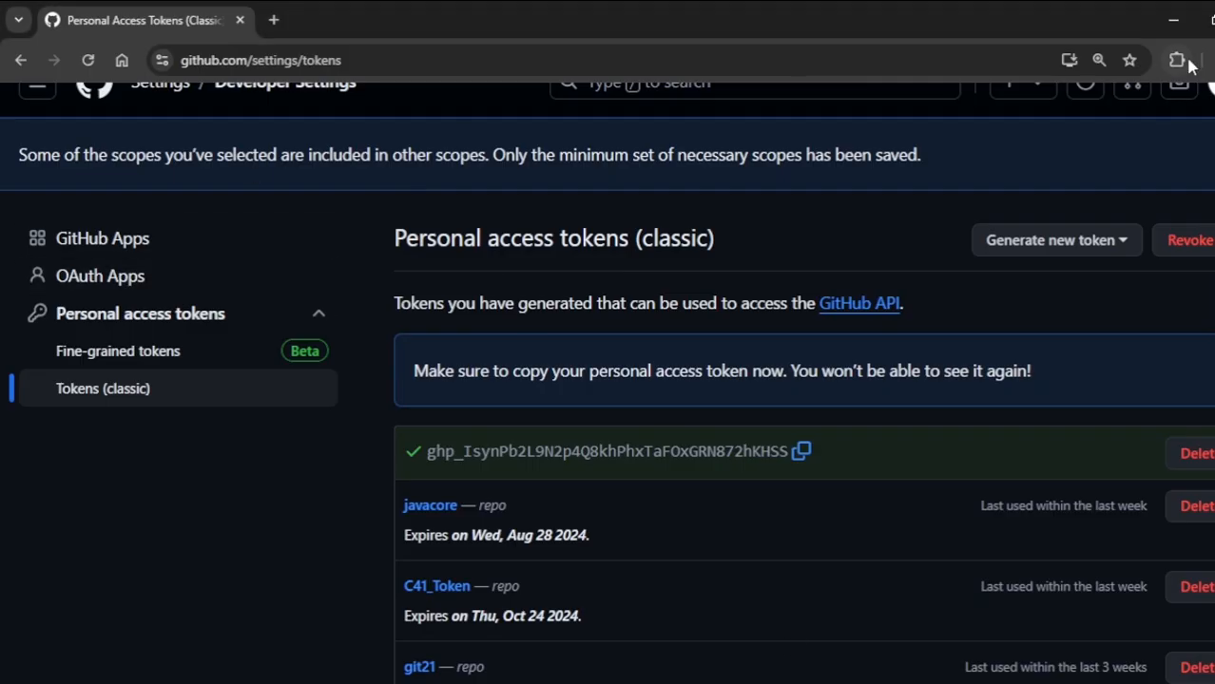
scroll(608, 383, "up", 1)
left_click(1211, 121)
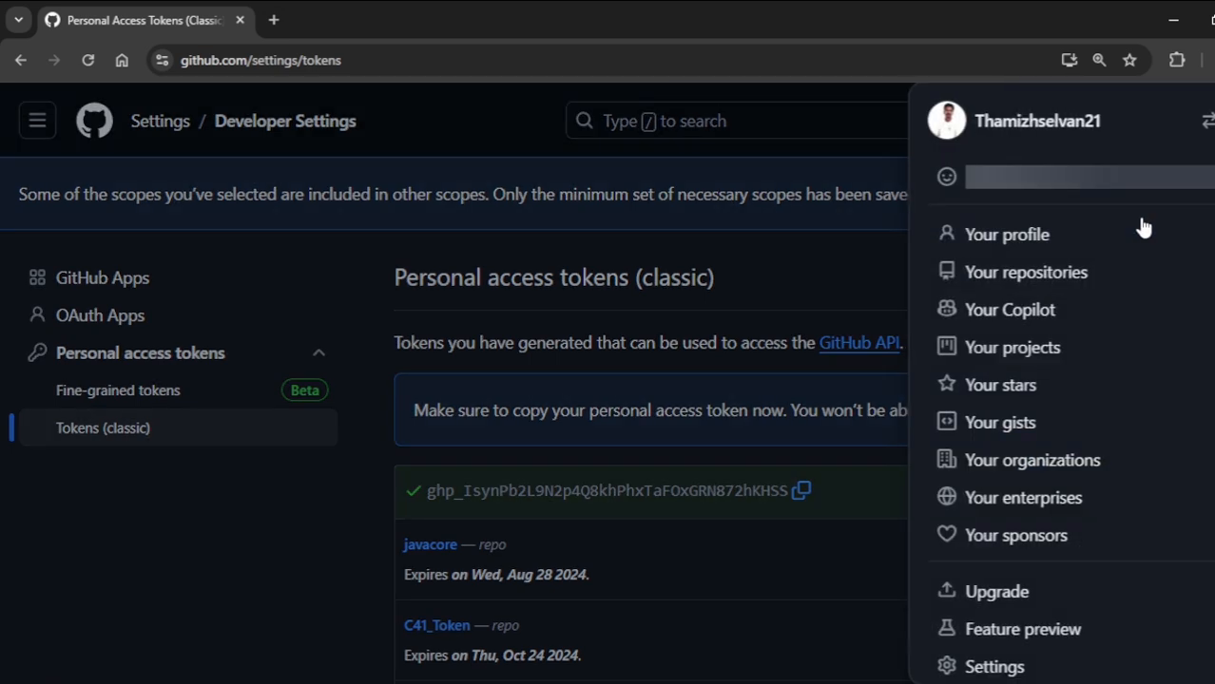
left_click(1046, 273)
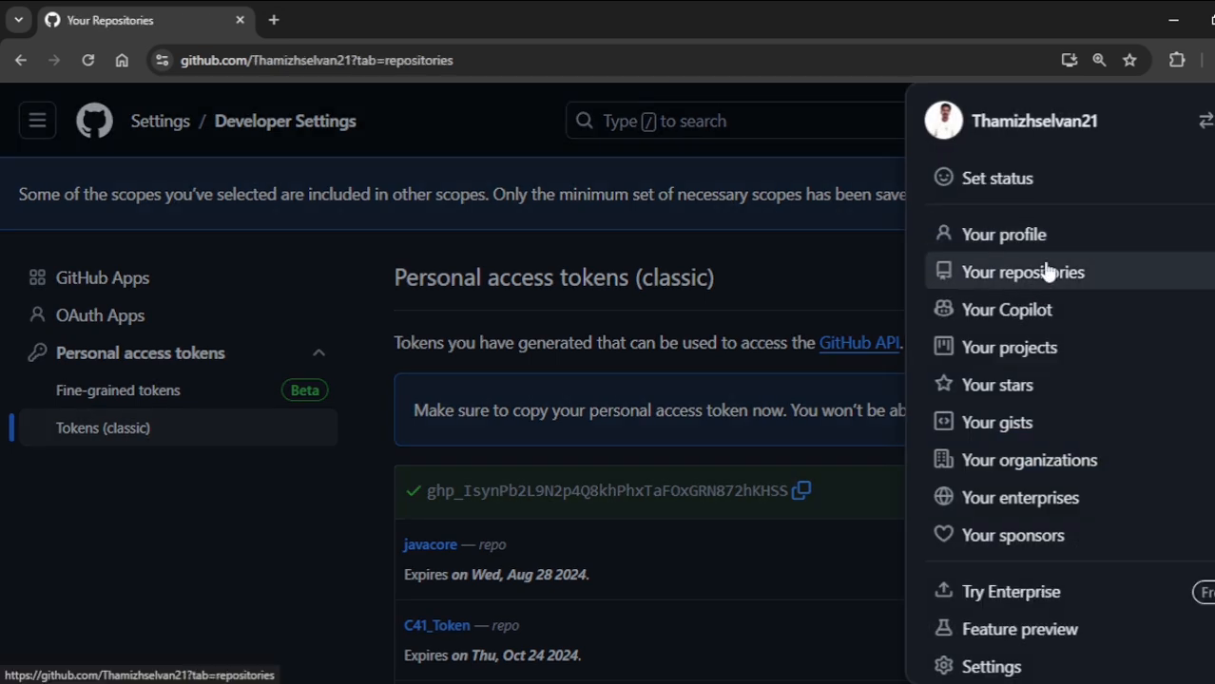
left_click(470, 344)
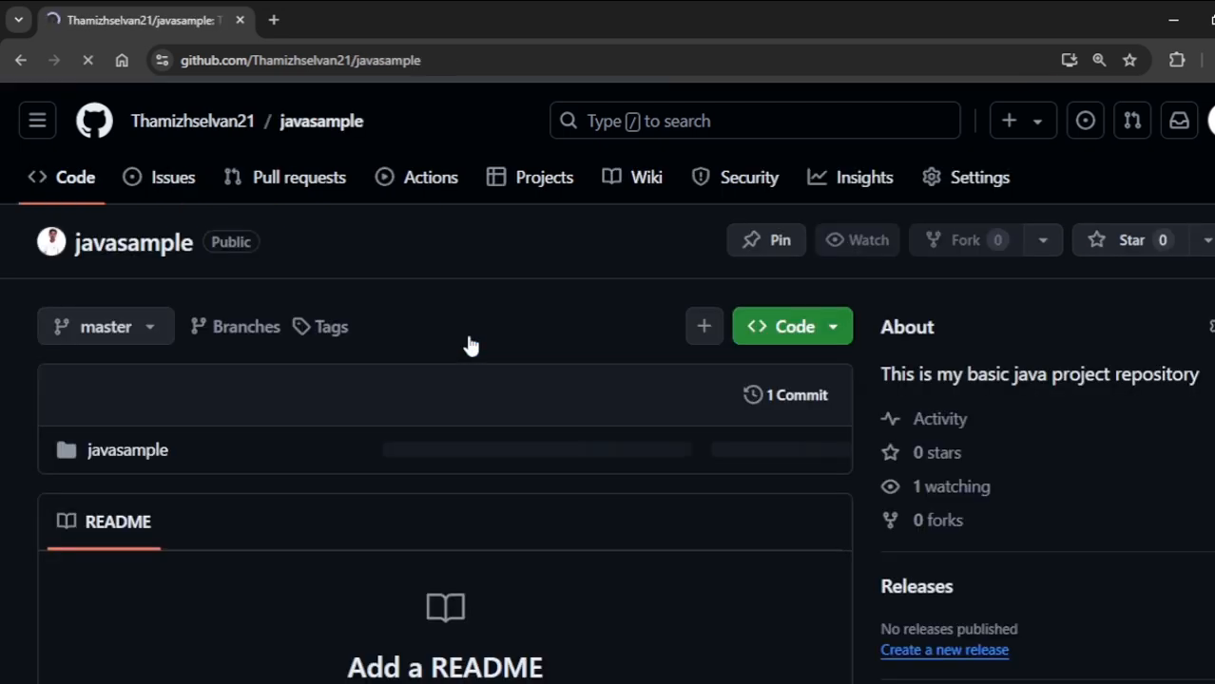
- Browse the repository through javasample, src and Day1, and view the code of Sample.java
left_click(153, 460)
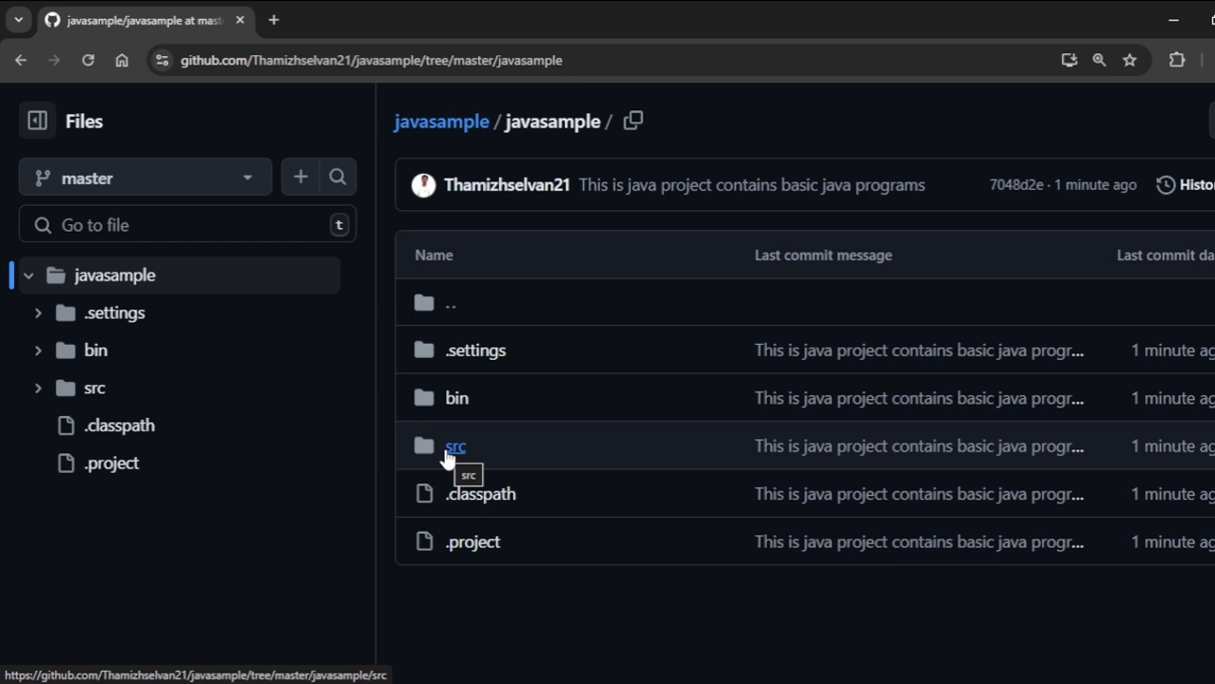
left_click(447, 459)
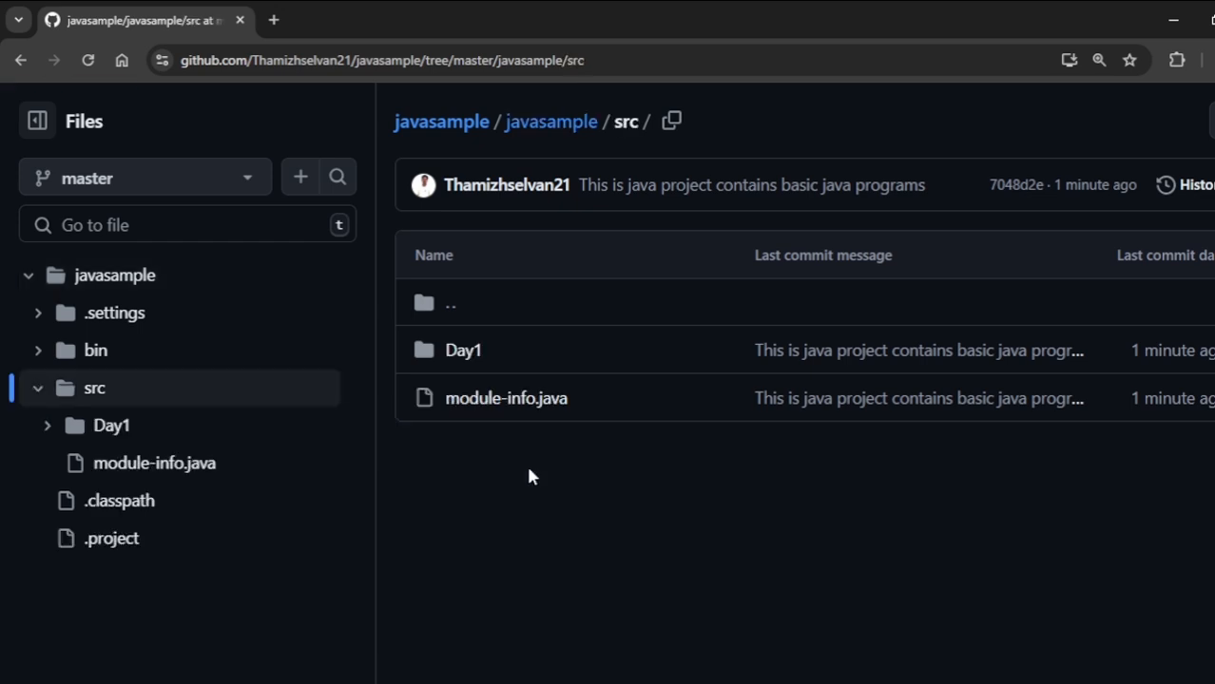
left_click(450, 353)
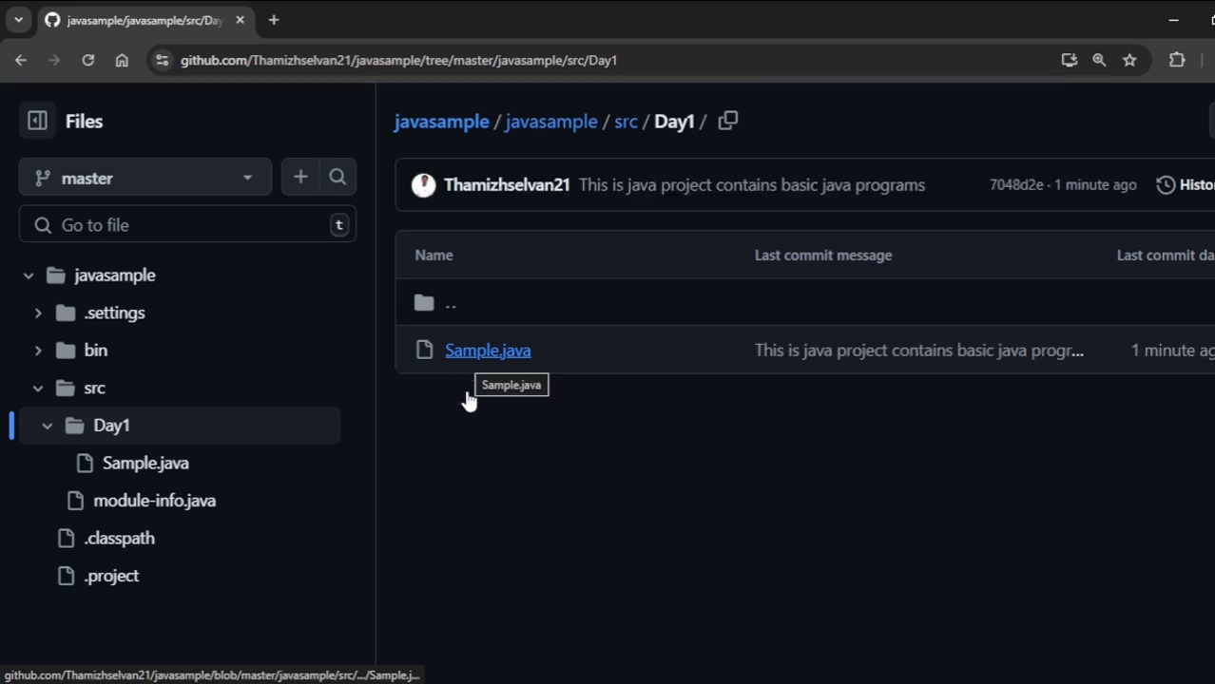
left_click(488, 353)
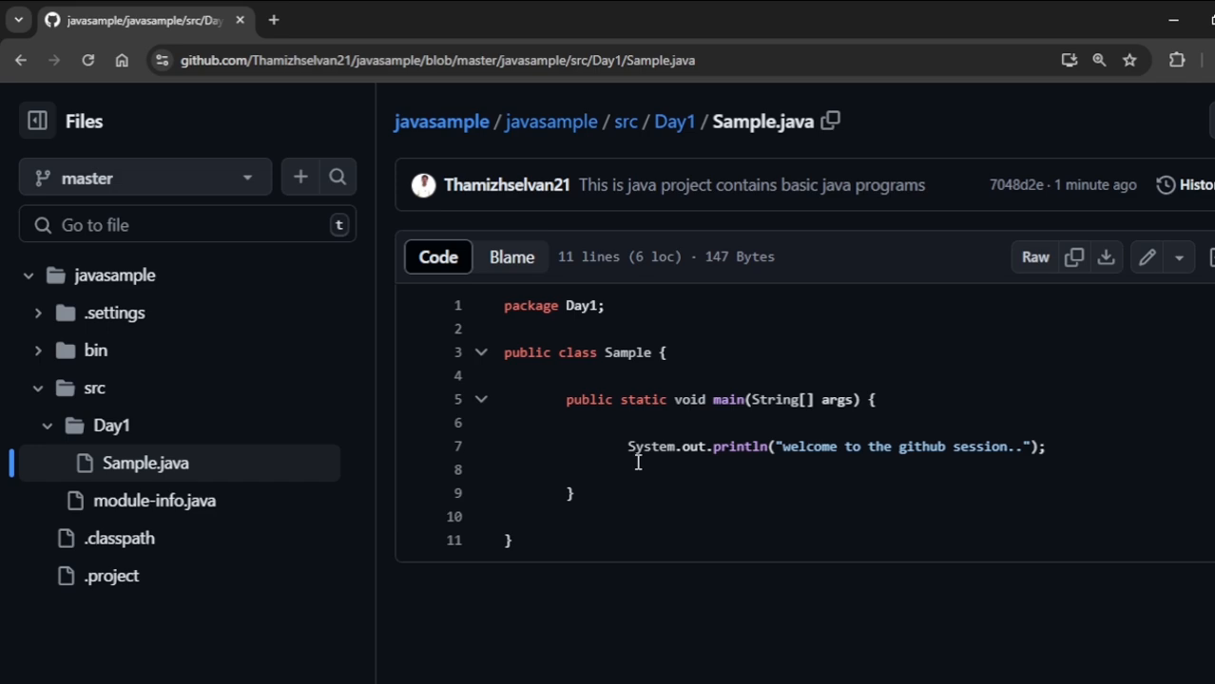
- Switch to Eclipse, add System.out.println("new line"); on line 8 of Sample.java, and save the file
key("alt+Tab")
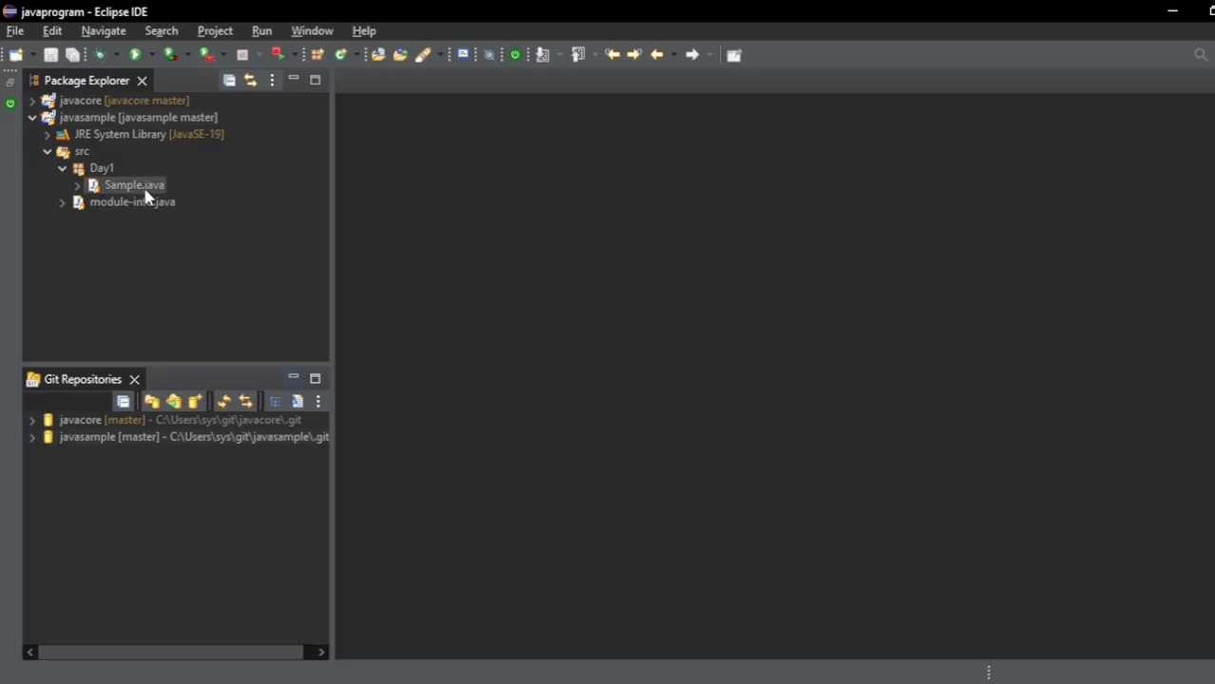
double_click(135, 187)
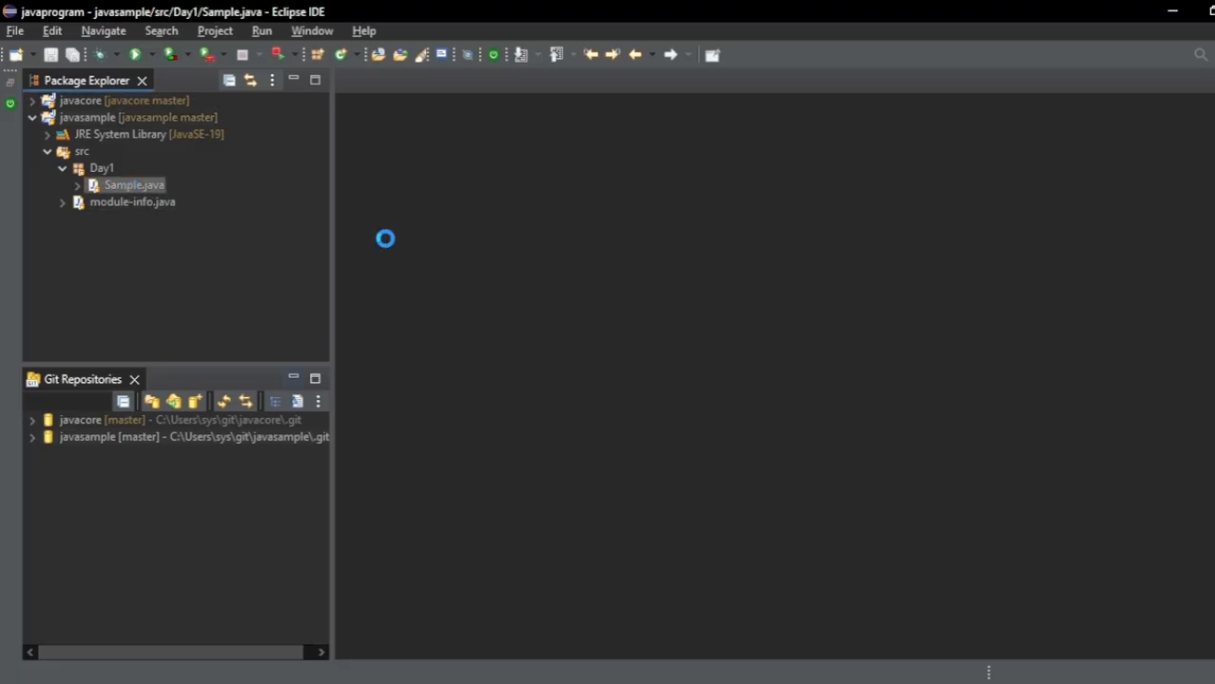
left_click(490, 246)
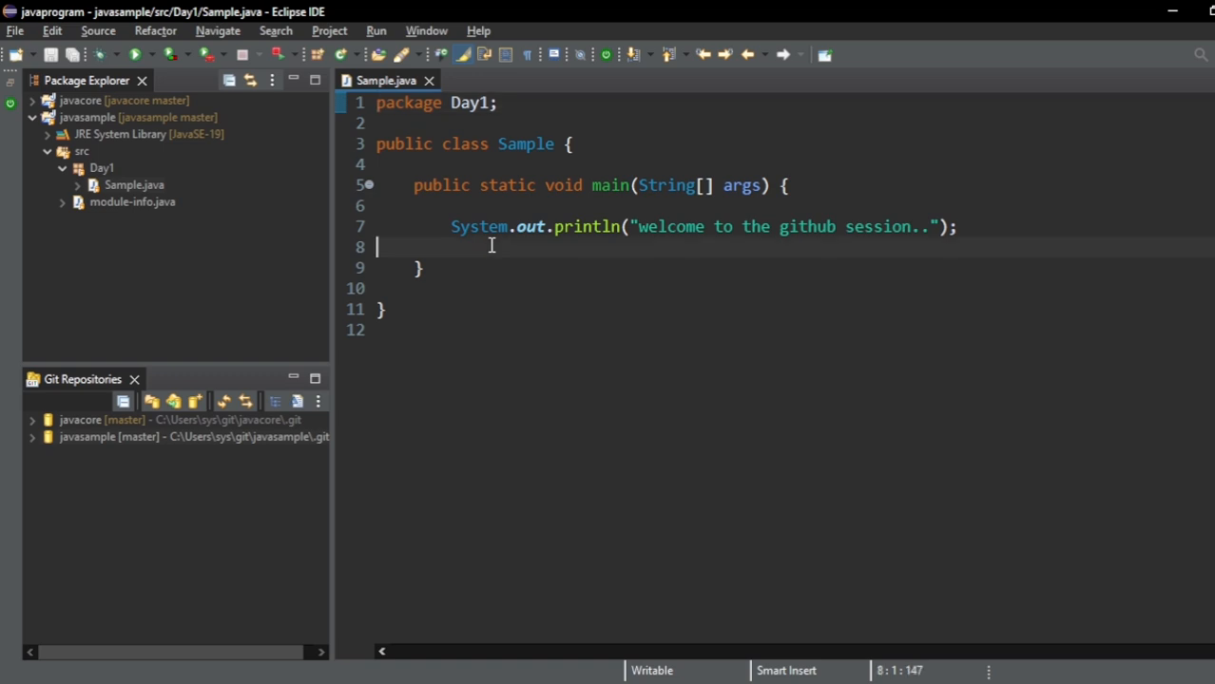
key("Tab")
key("Tab")
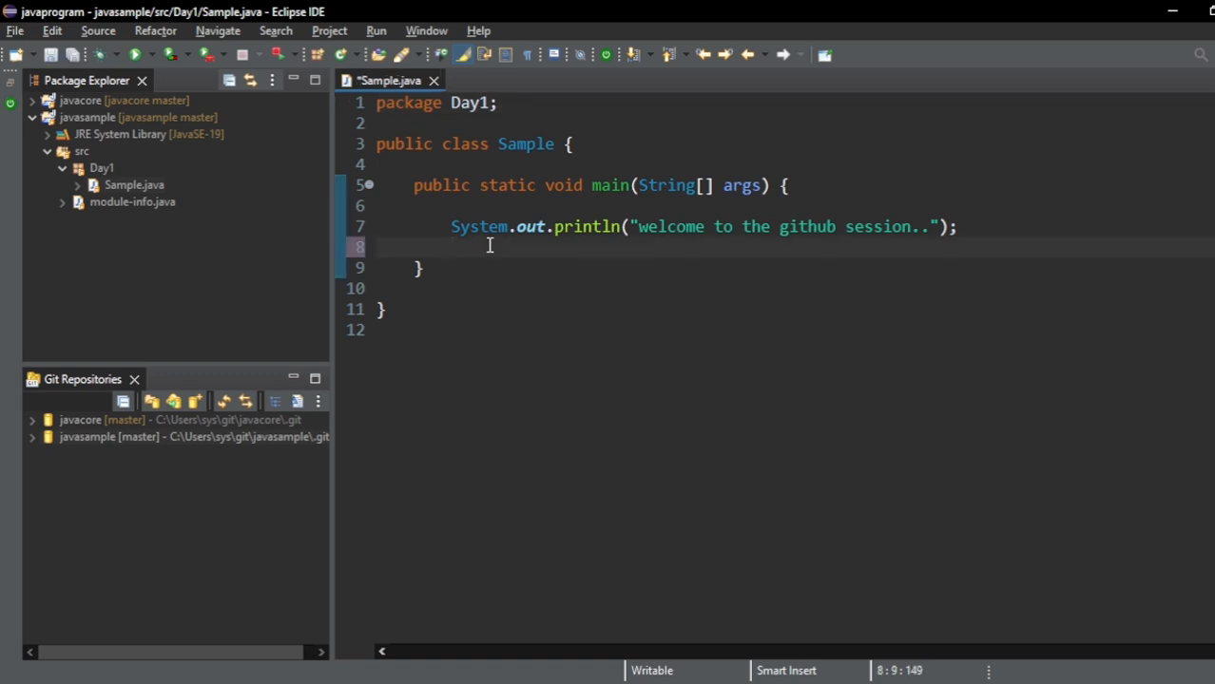
type("Sysout")
key("ctrl+space")
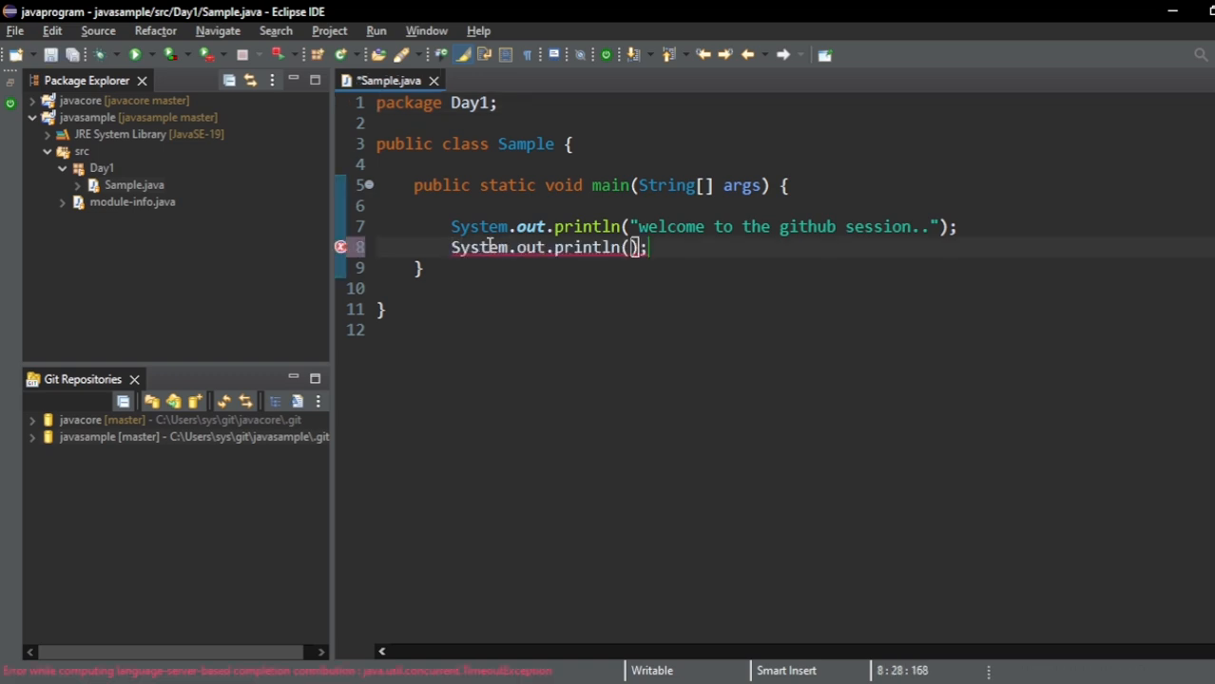
type("\"")
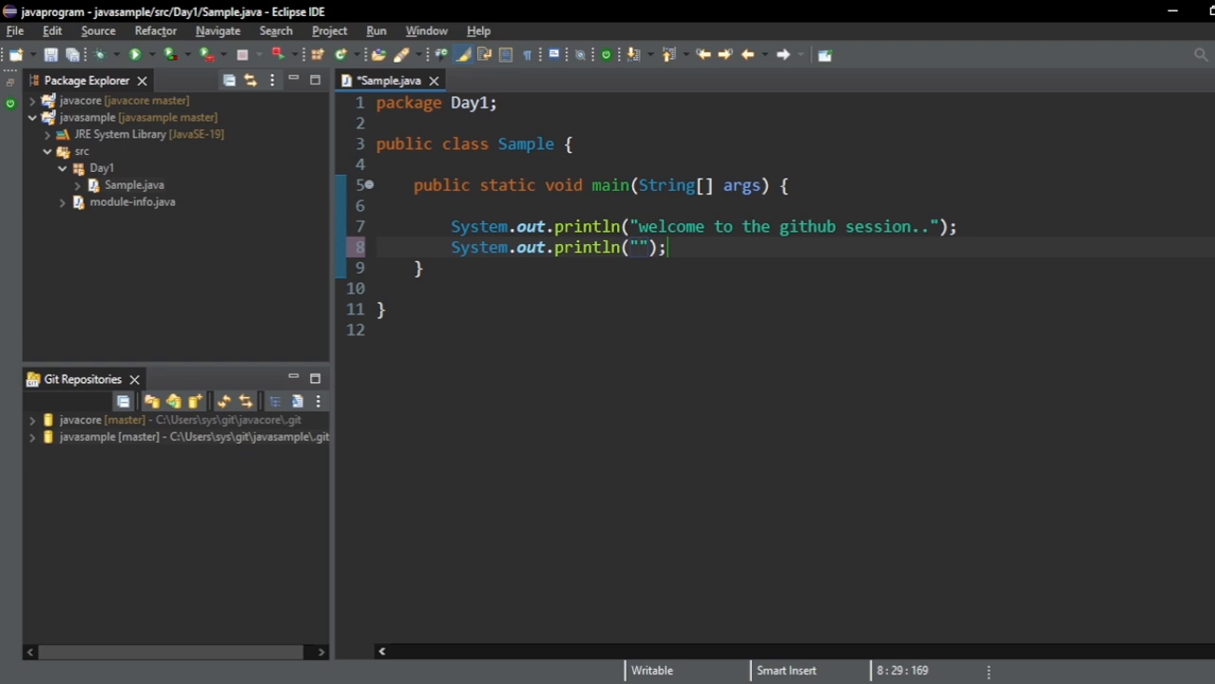
type("new line")
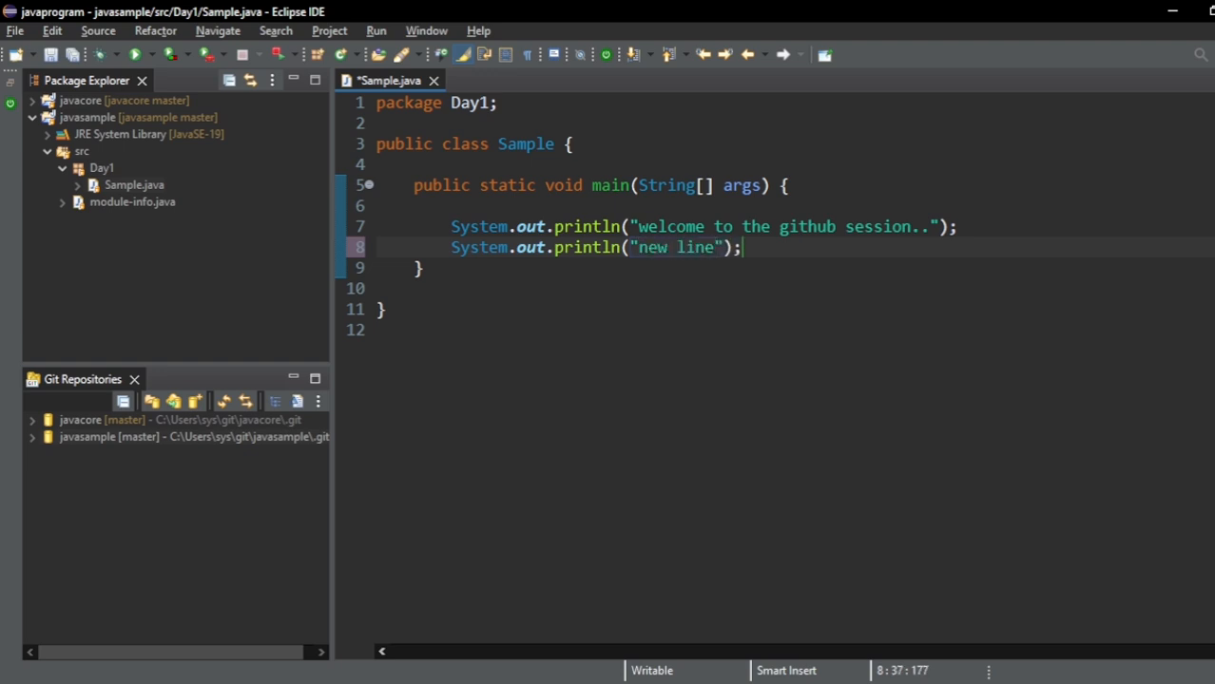
key("ctrl+s")
- Create a Java class named BasicDemo in the Day1 package with a public static void main method stub
left_click(76, 169)
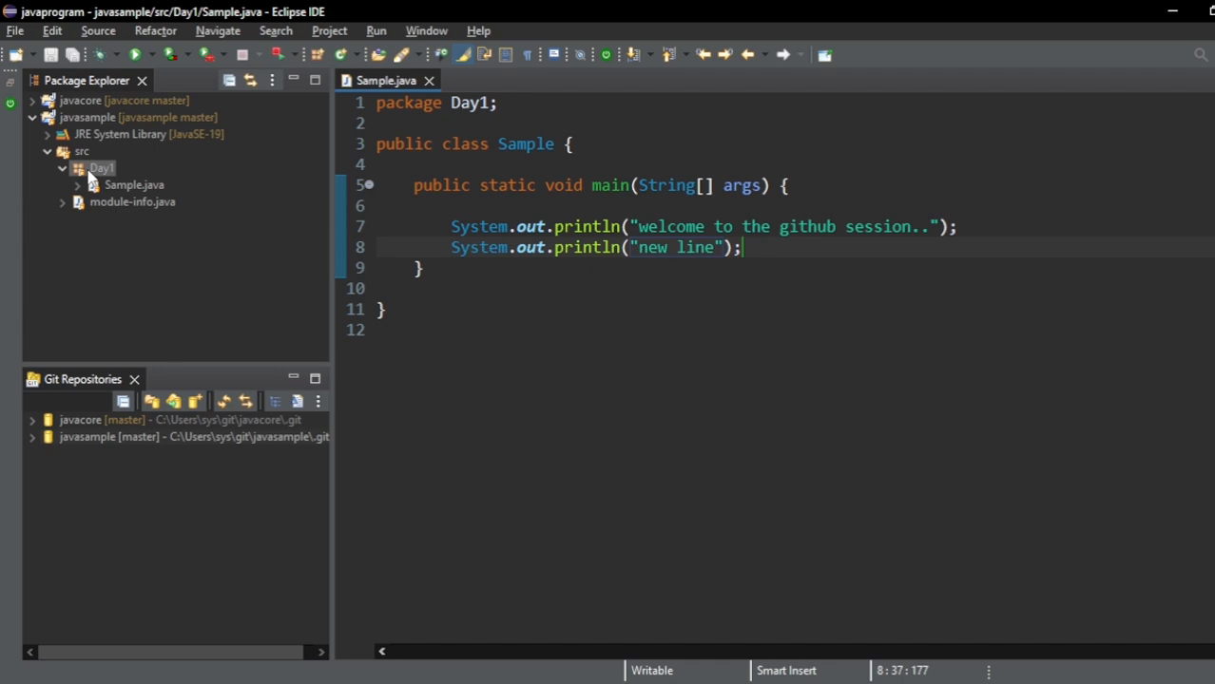
right_click(91, 171)
mouse_move(303, 19)
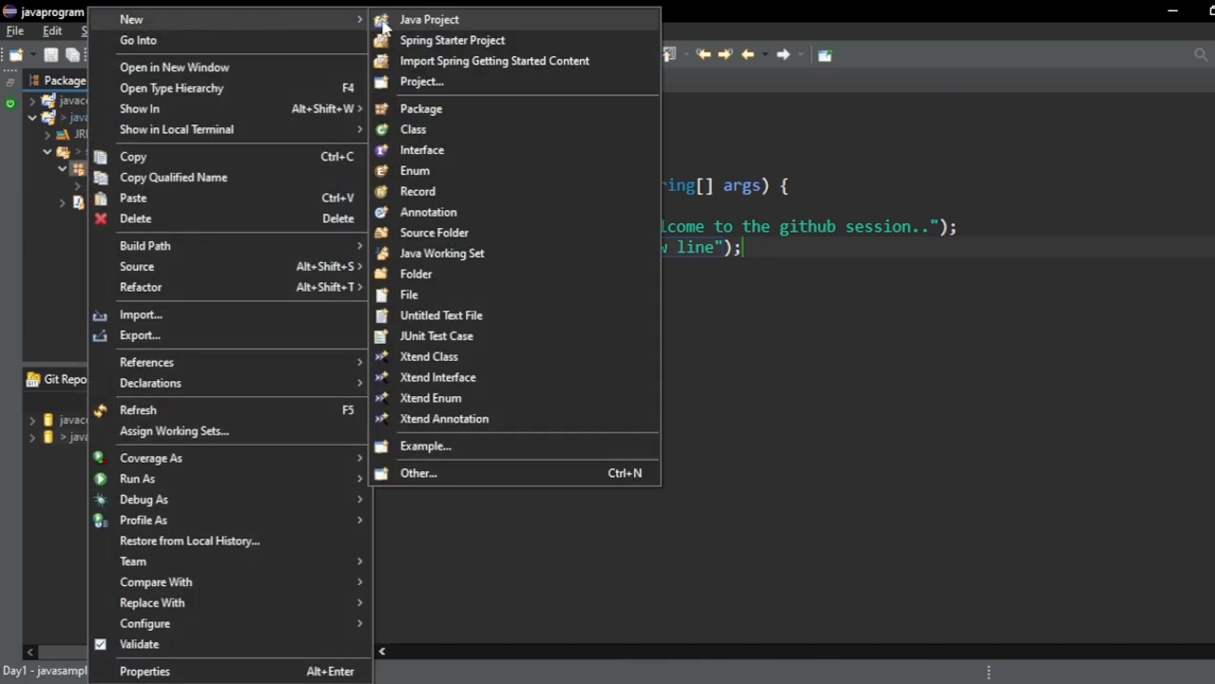
left_click(427, 123)
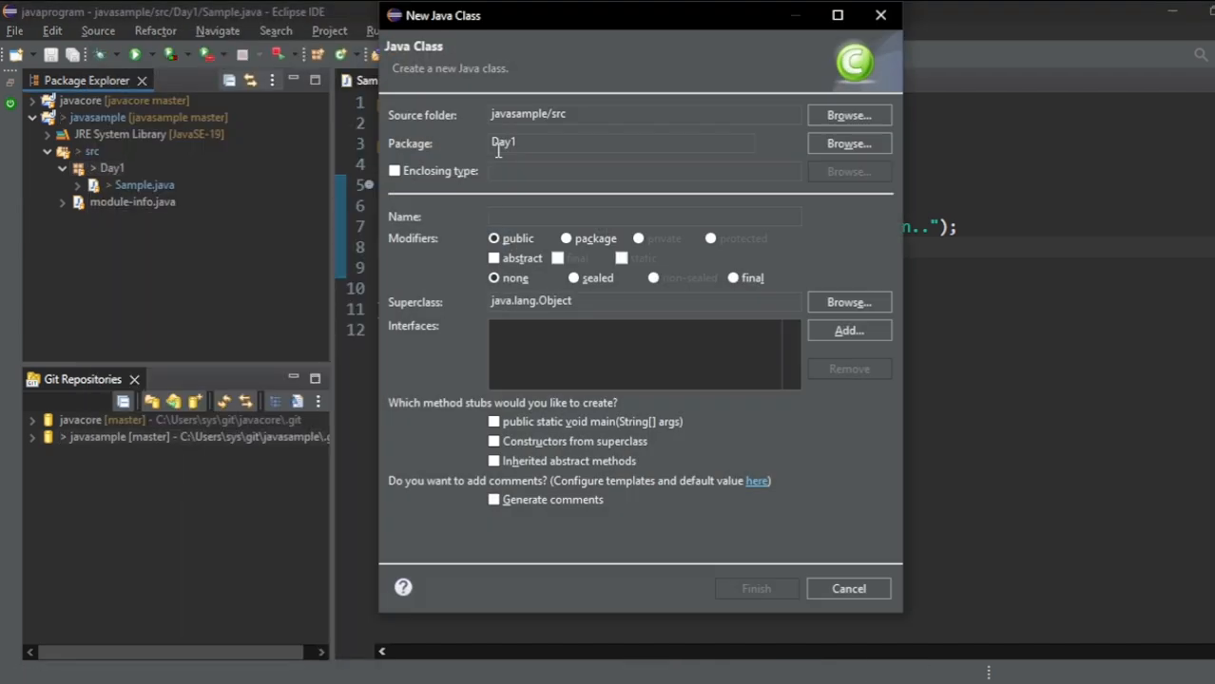
type("BasicDe")
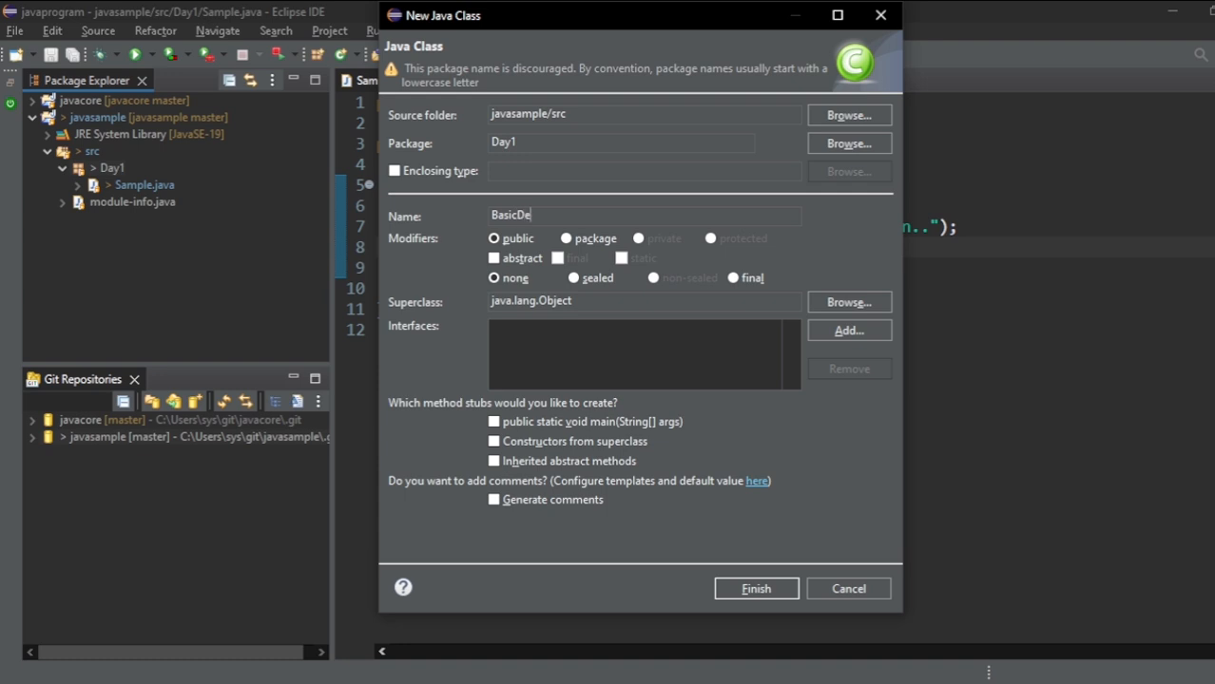
type("mo")
left_click(571, 422)
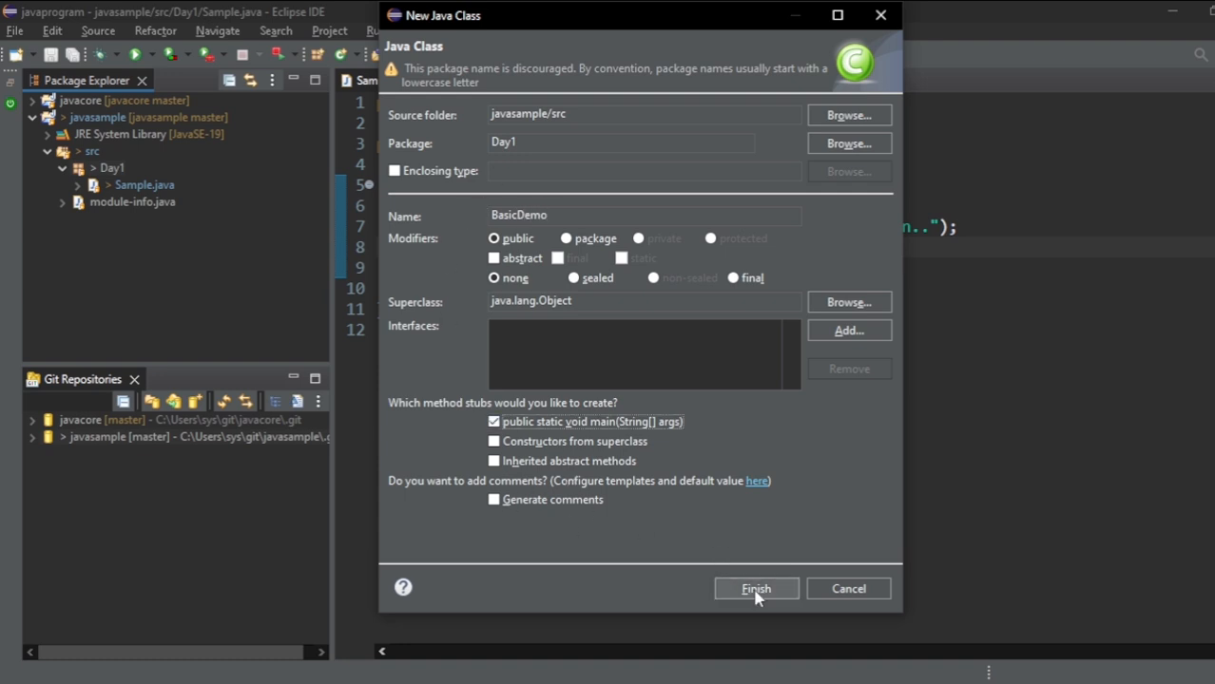
left_click(756, 590)
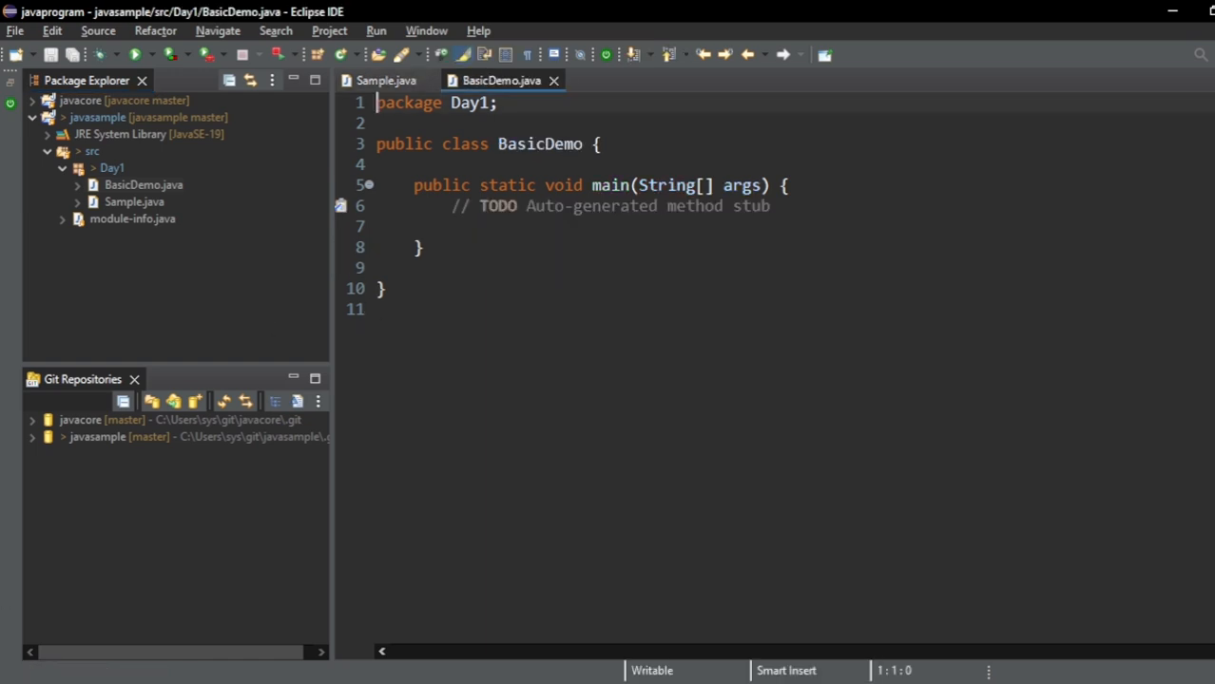
- Review Sample.java and BasicDemo.java, reload the Sample.java page on GitHub to check for the local changes, and return to Eclipse
left_click(354, 82)
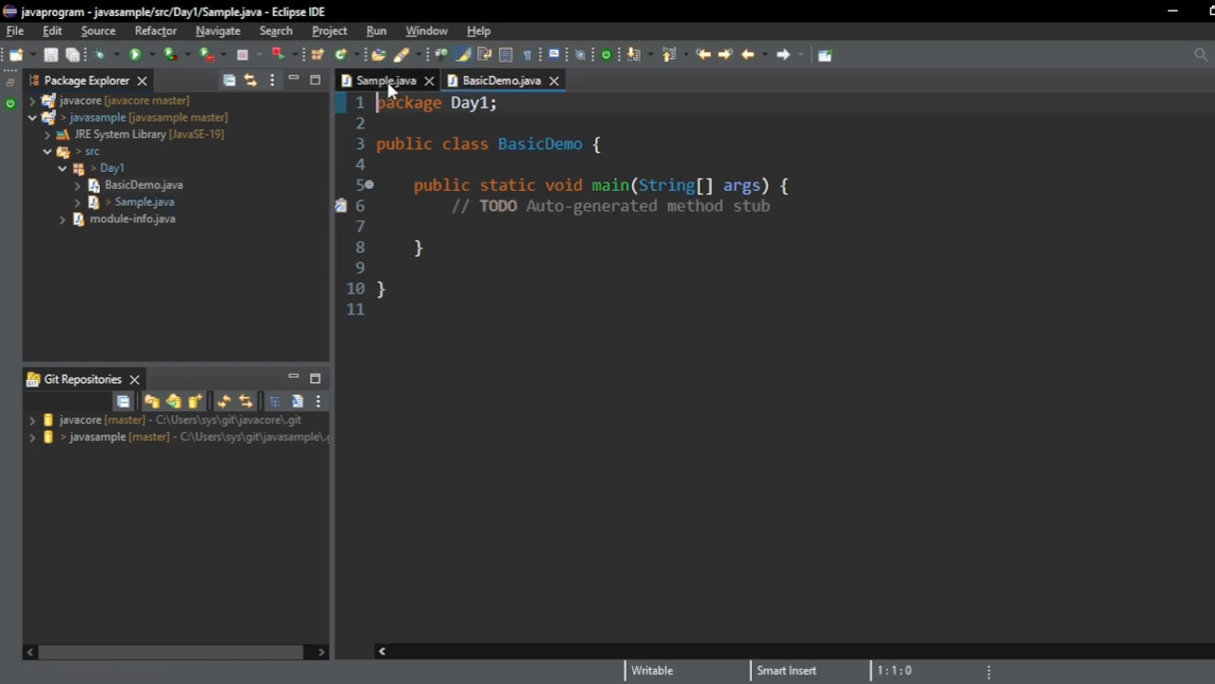
left_click(499, 84)
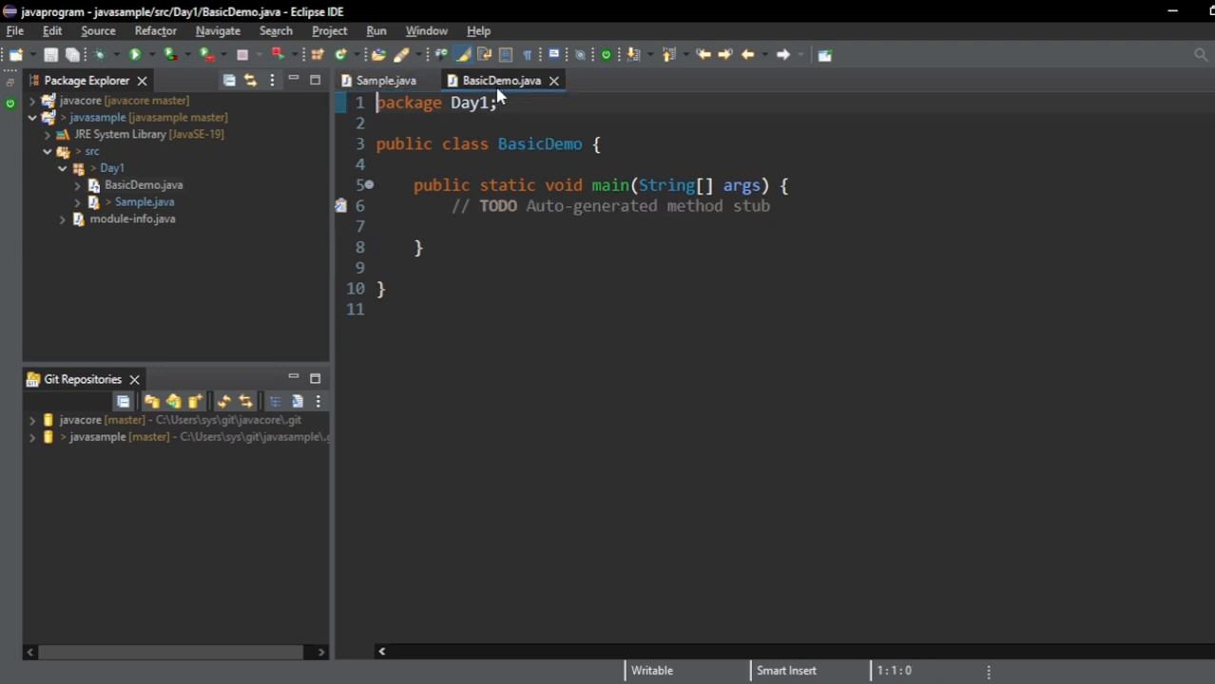
left_click(406, 86)
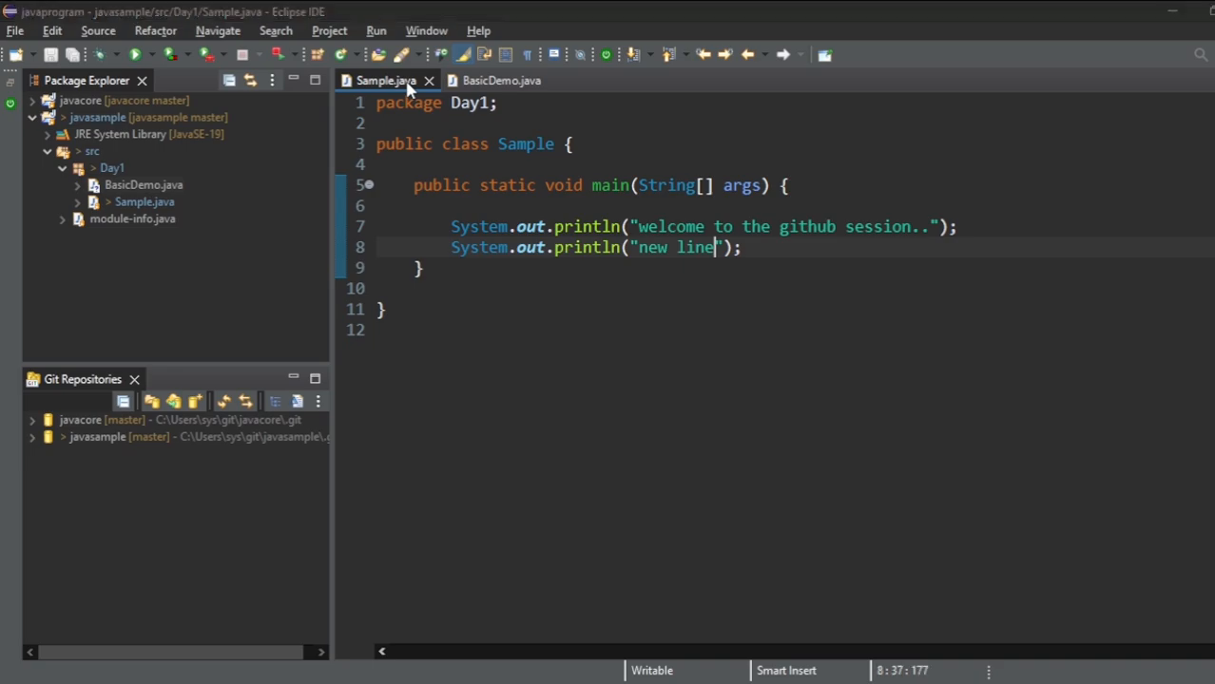
key("alt+Tab")
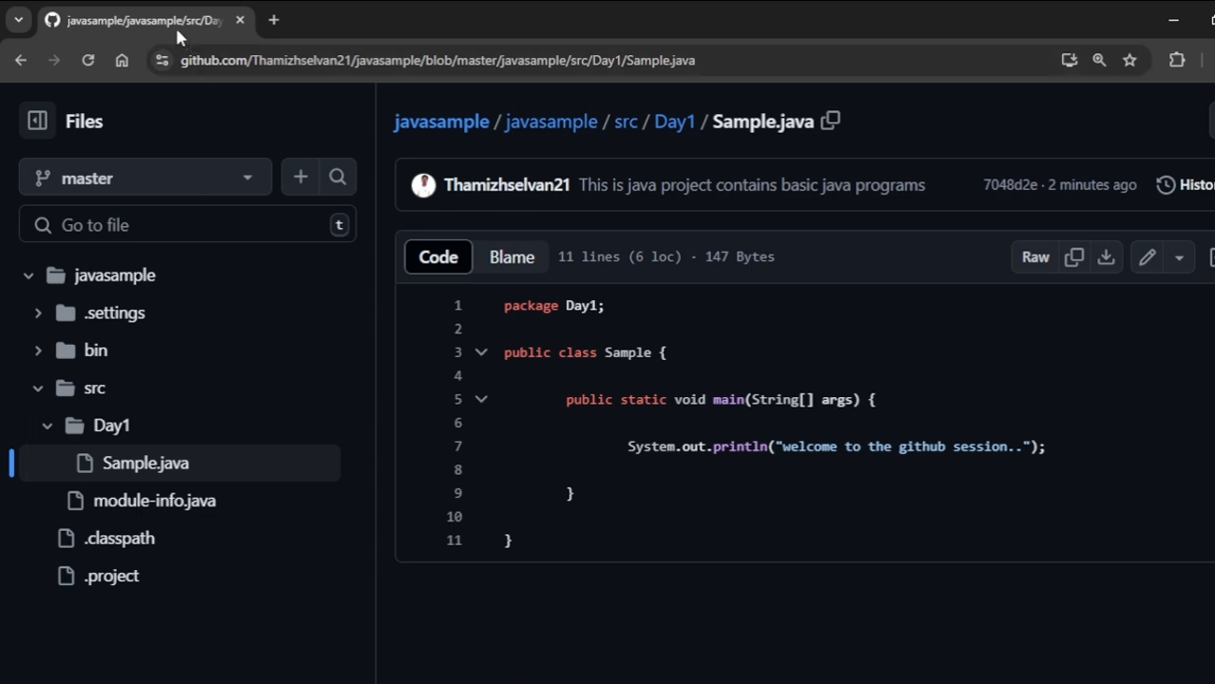
left_click(85, 69)
key("alt+Tab")
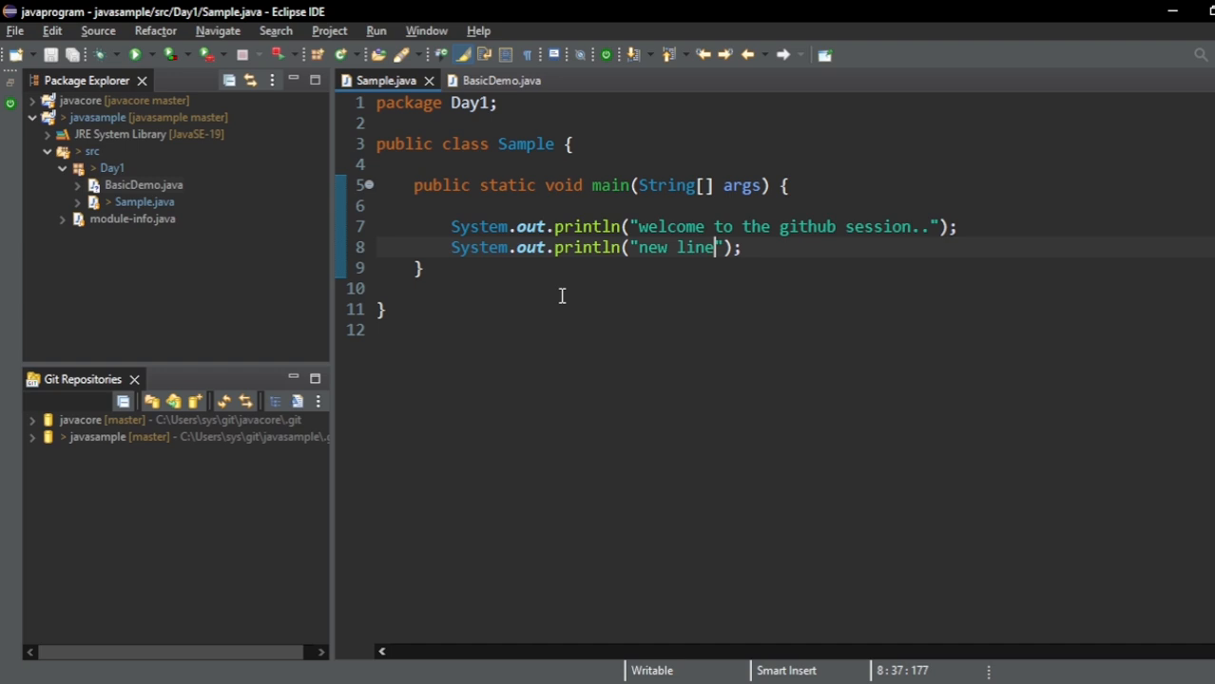
- Start a commit for the javasample project and stage BasicDemo.class and BasicDemo.java
left_click(102, 121)
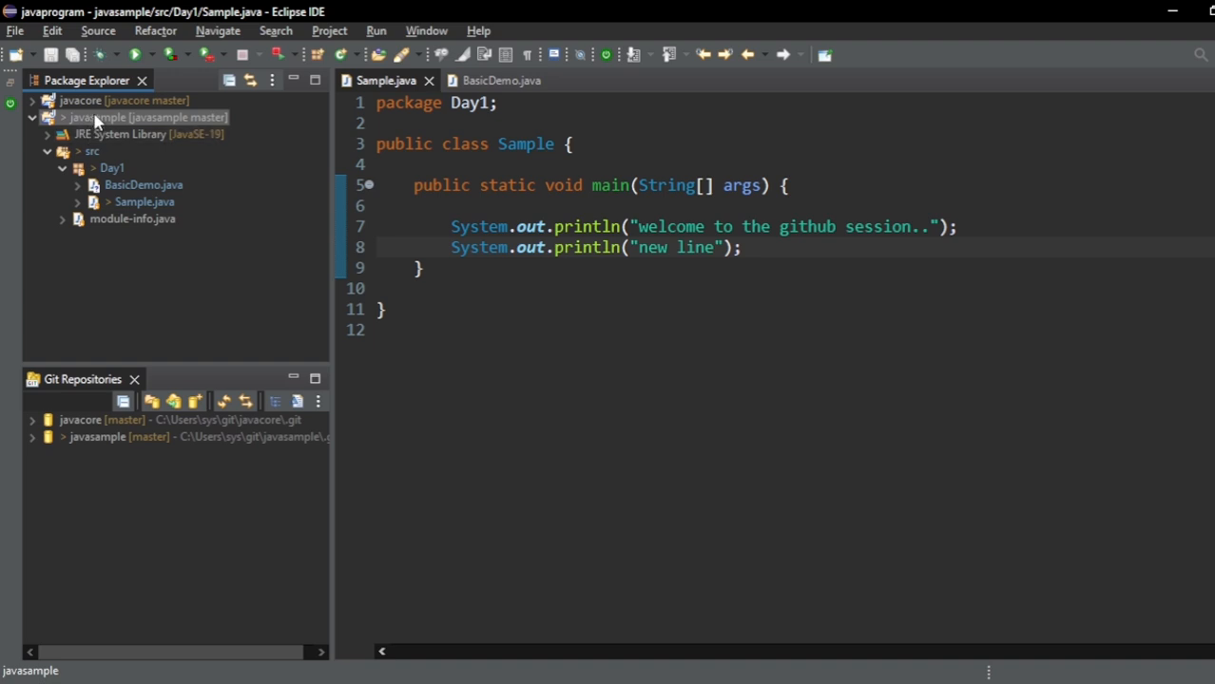
right_click(95, 116)
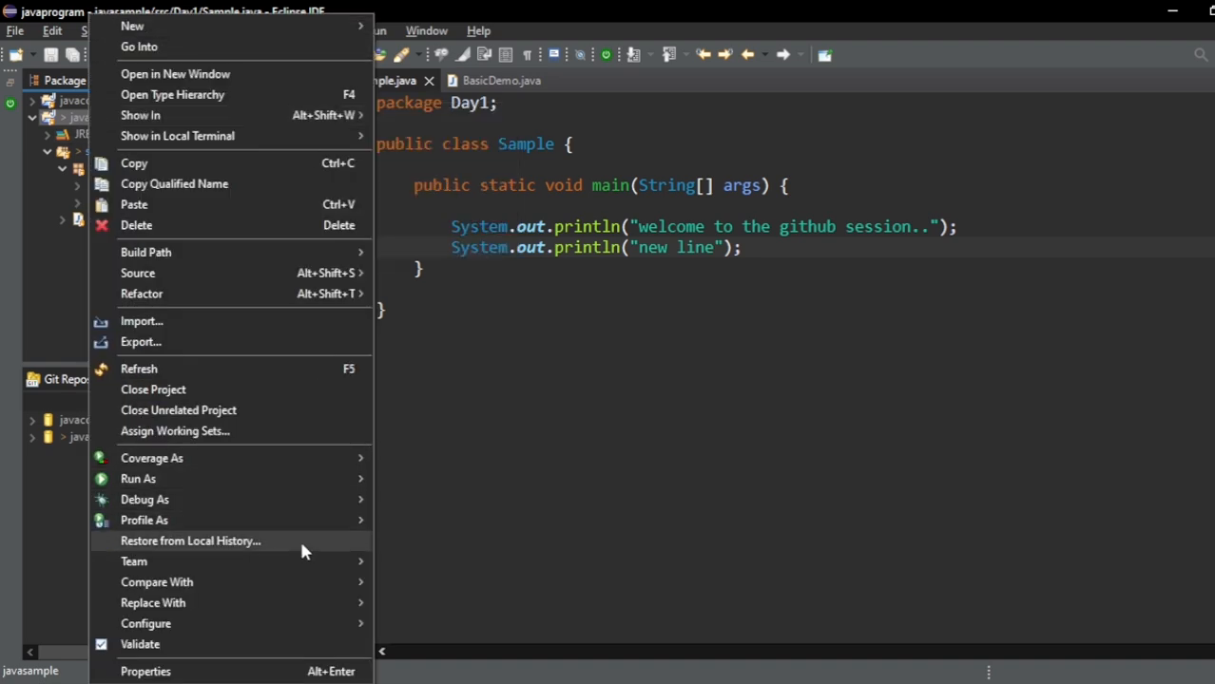
mouse_move(313, 561)
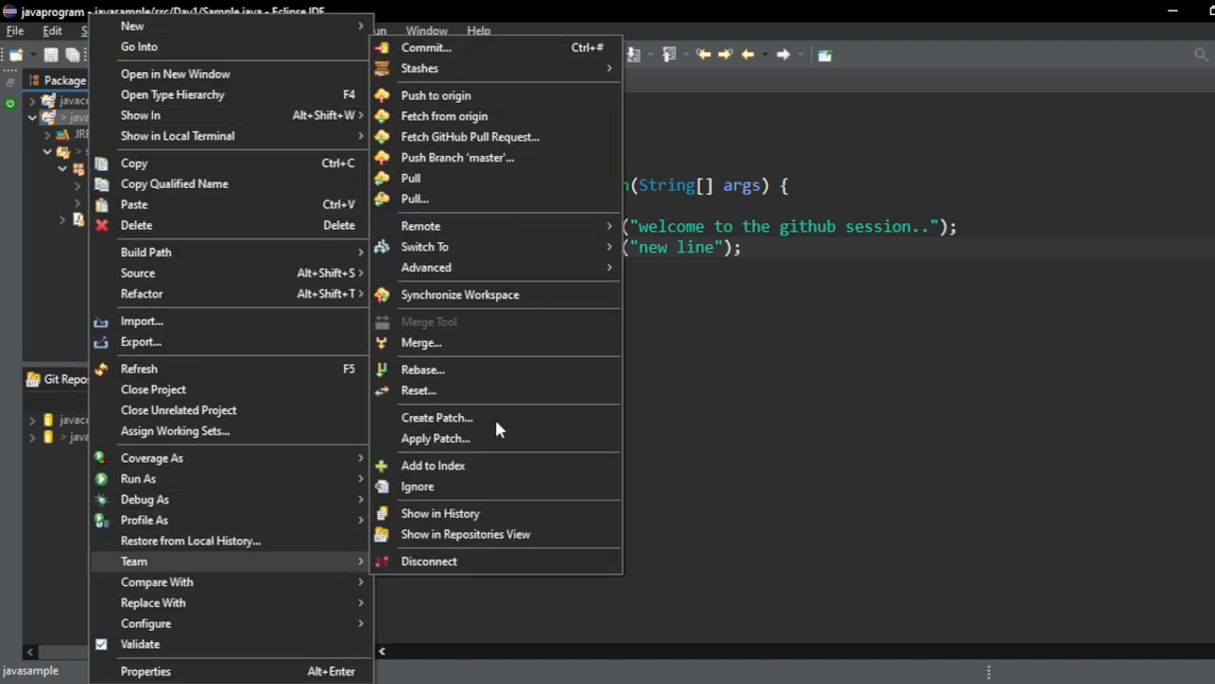
left_click(447, 49)
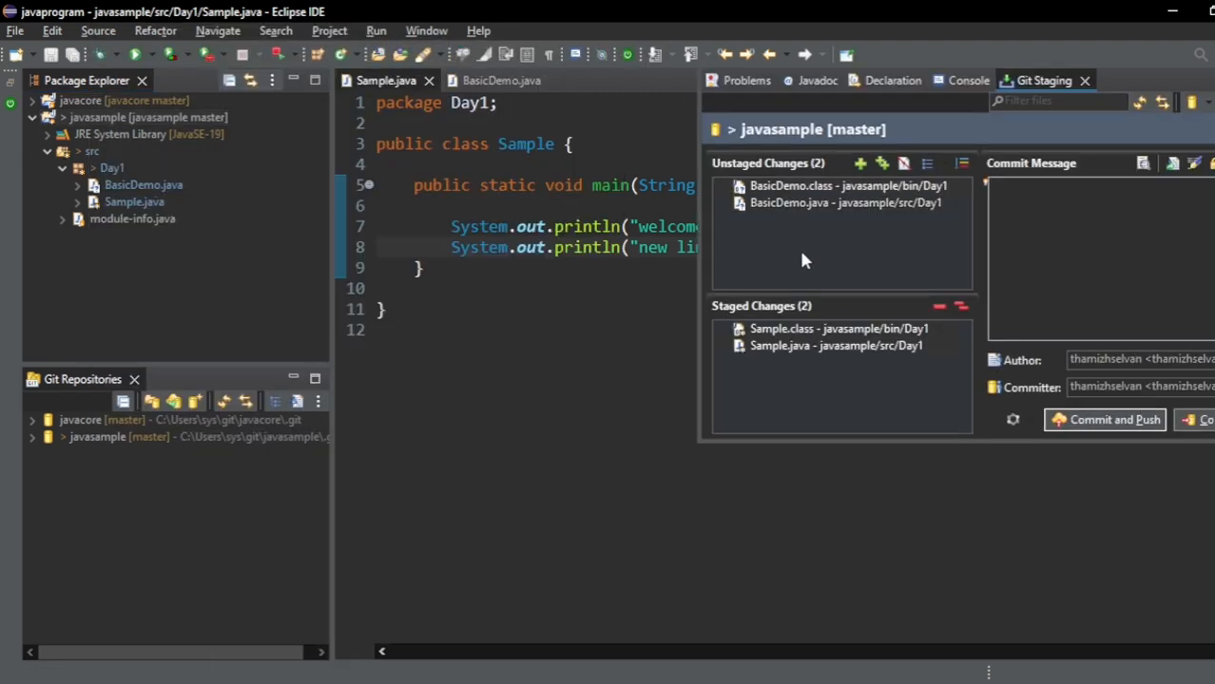
left_click(801, 187)
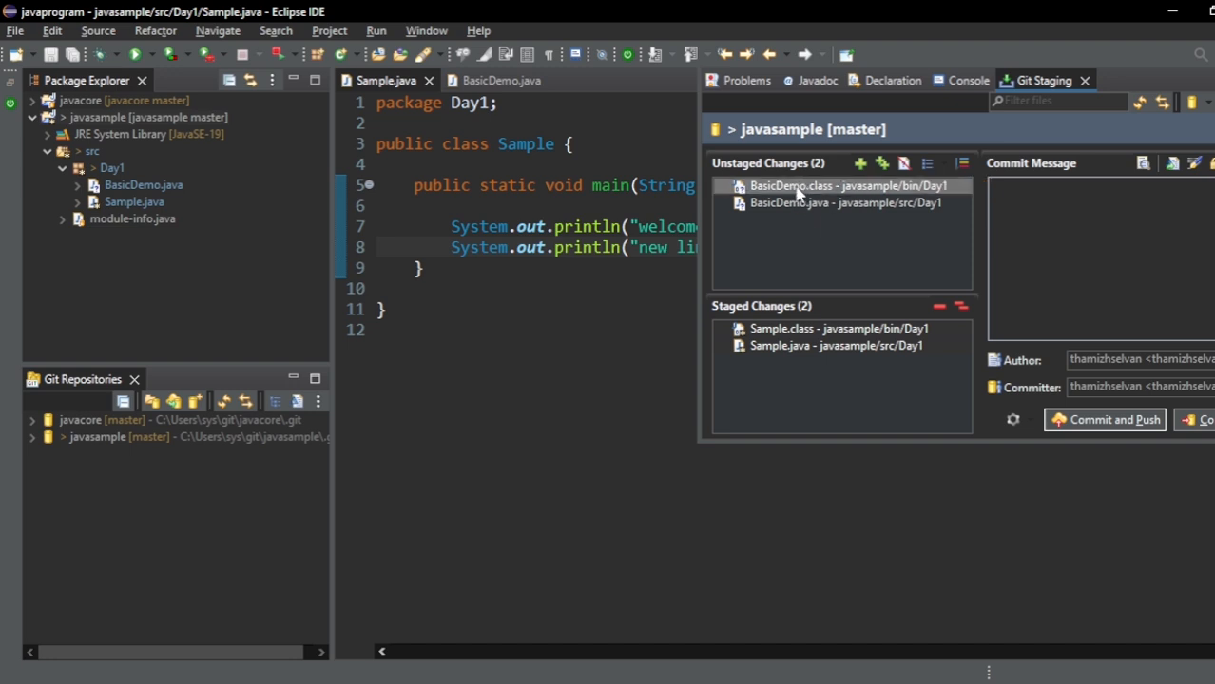
left_click(797, 204)
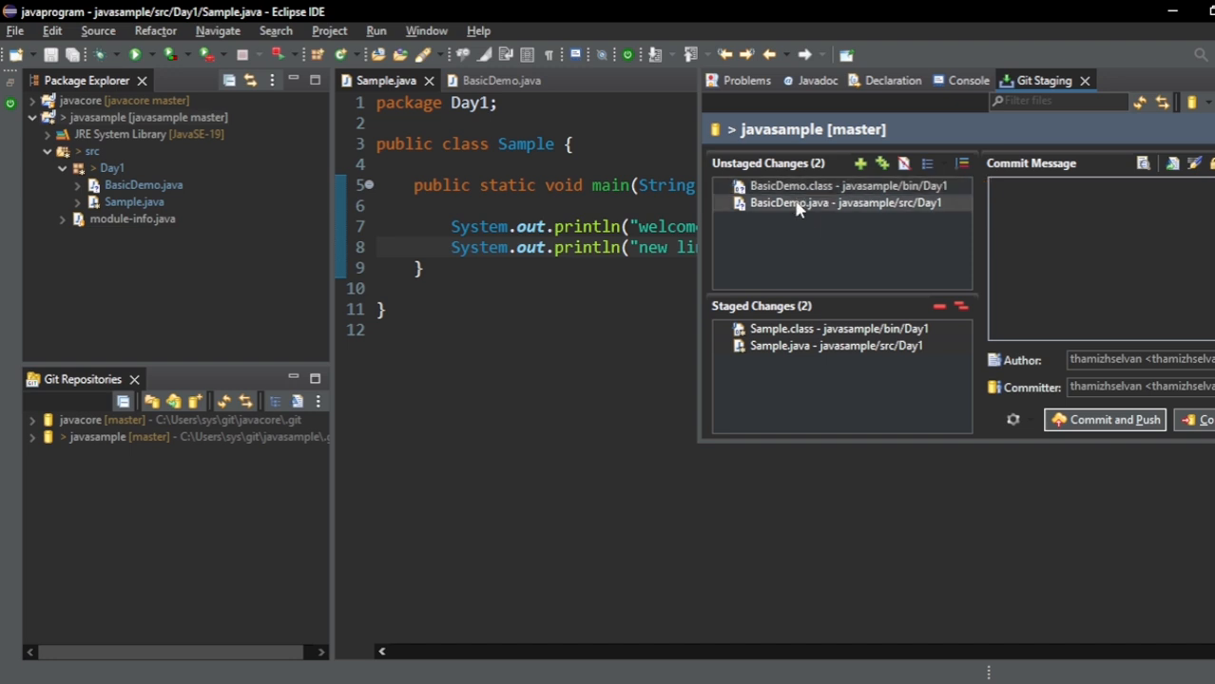
left_click(808, 188, "shift")
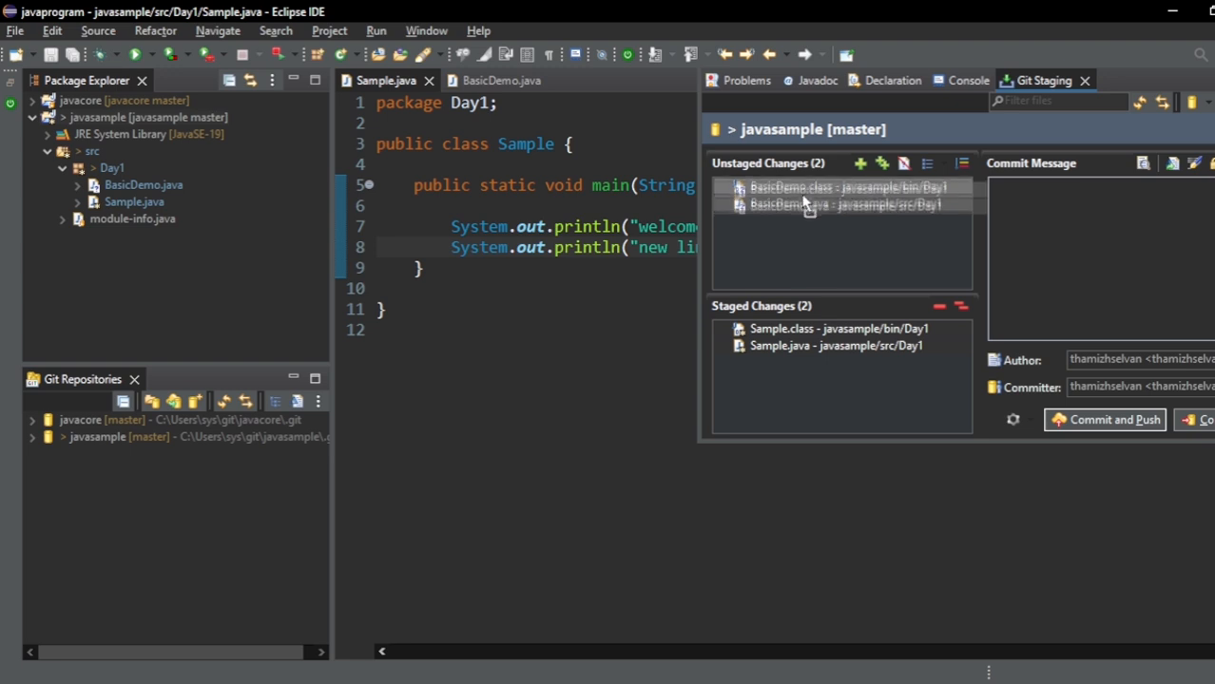
left_click_drag(808, 203, 799, 354)
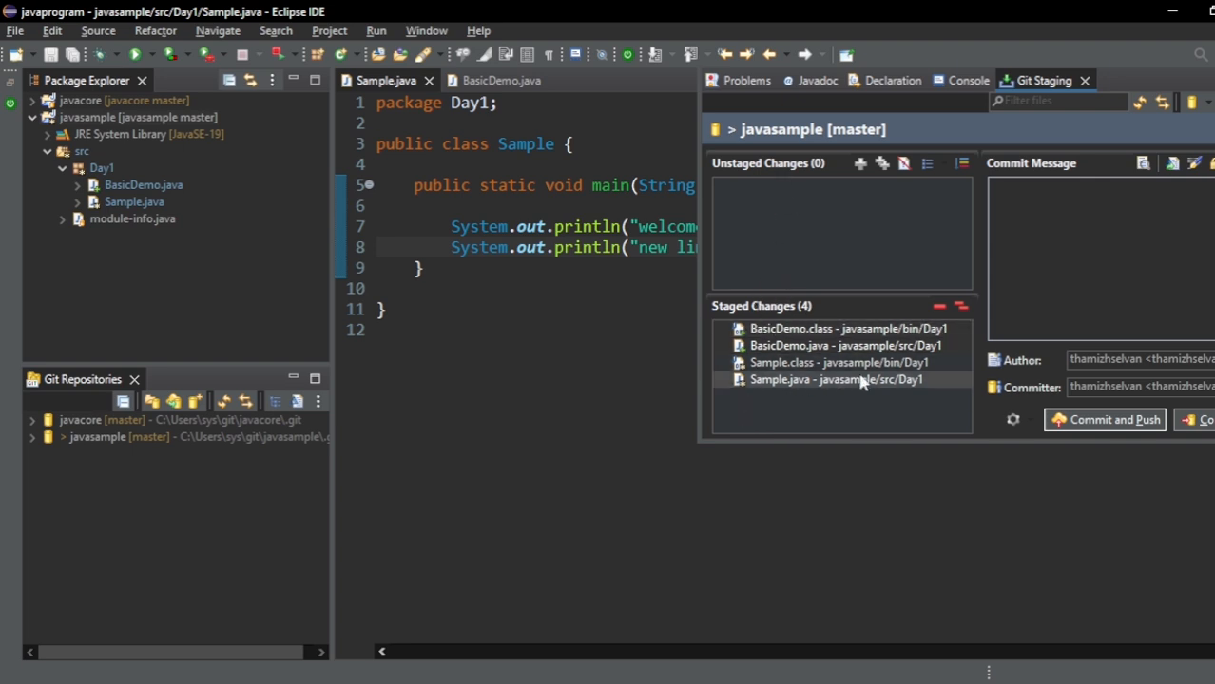
- Commit the staged changes with the message "updated" and start pushing the master branch to the origin remote with Merge when pulling
left_click(1053, 206)
type("updated")
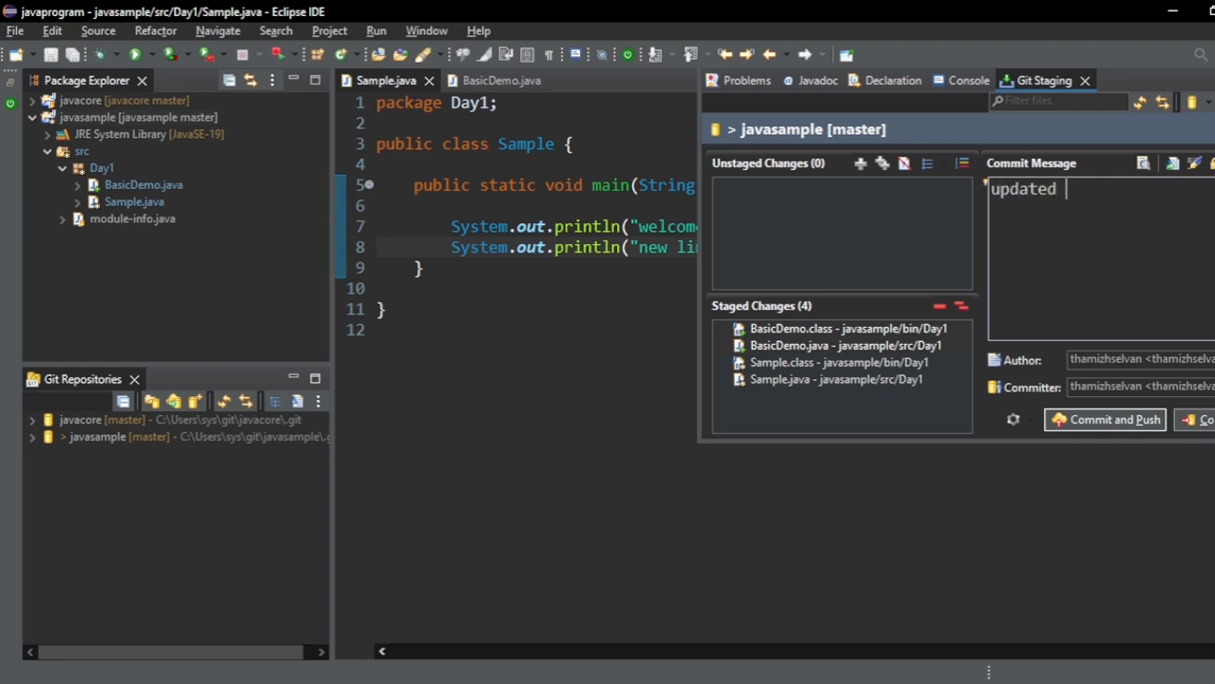
left_click(1203, 421)
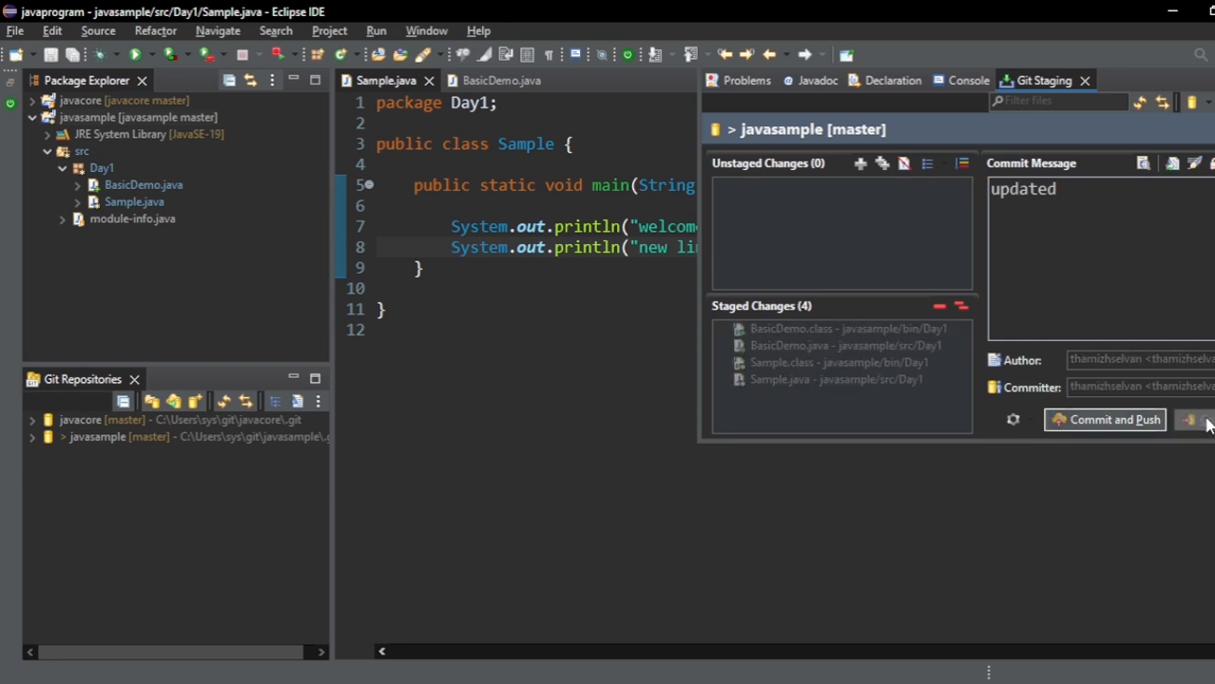
left_click(1136, 421)
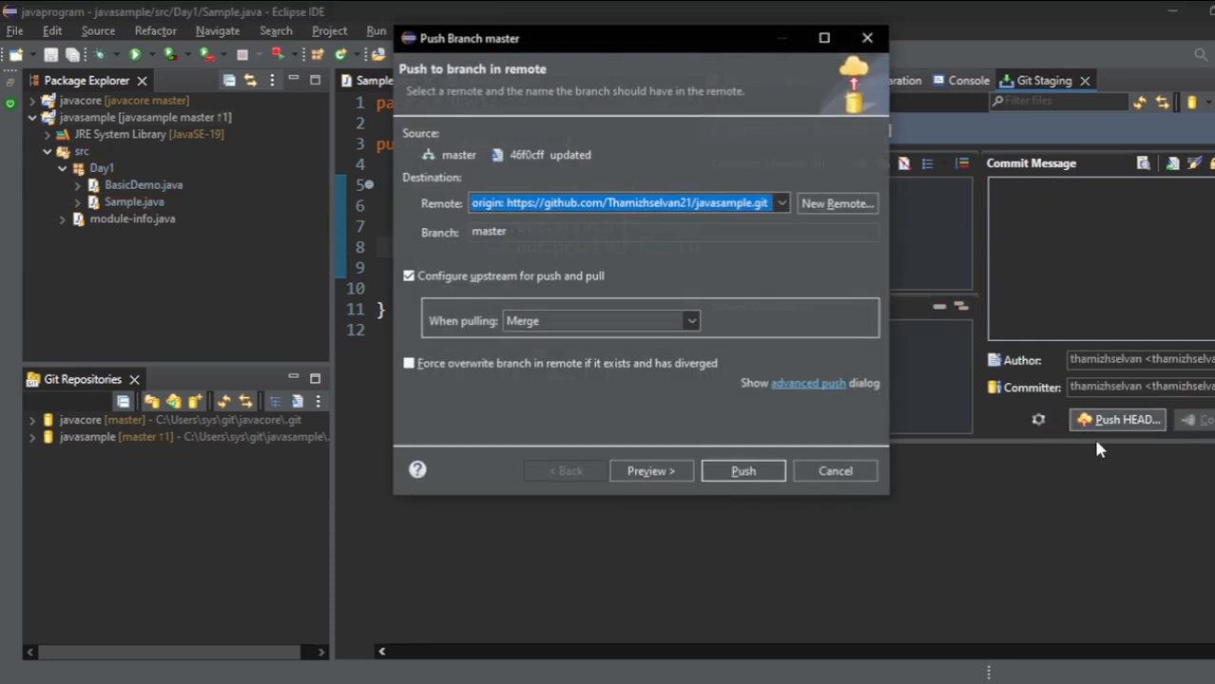
left_click(741, 472)
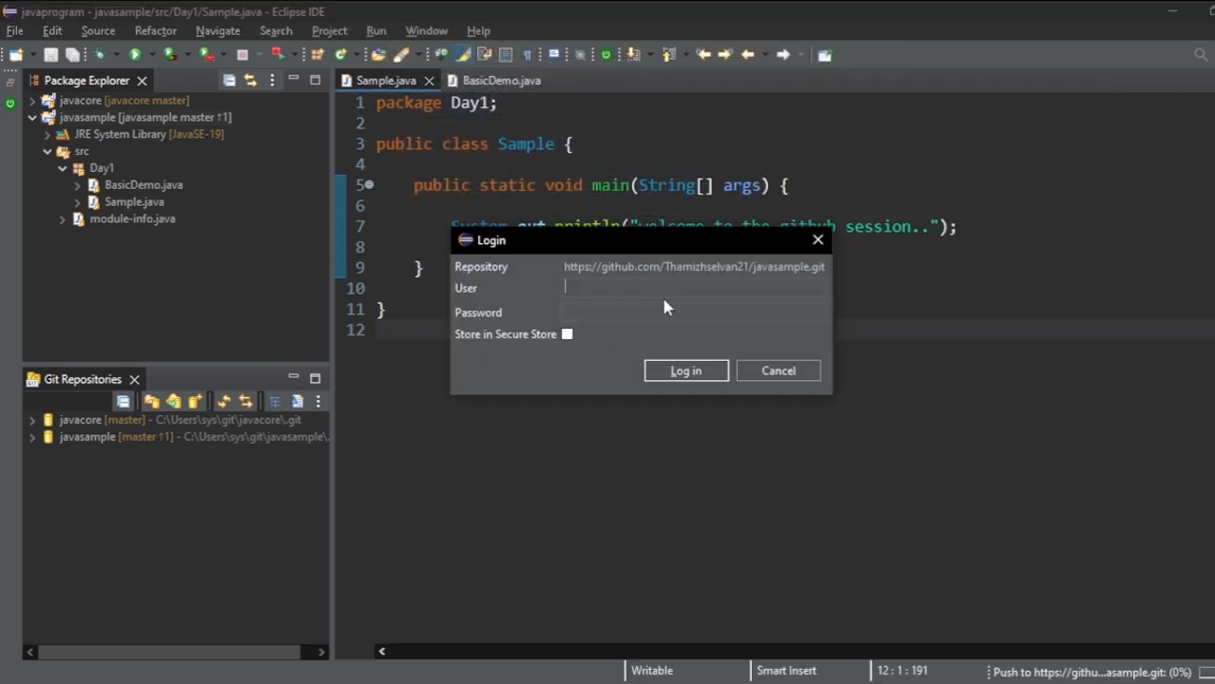
- Log in to the remote repository with the GitHub username and the access token from the notes as password, and dismiss the push result
type("Thamizhselvan")
key("alt+Tab")
key("alt+Tab")
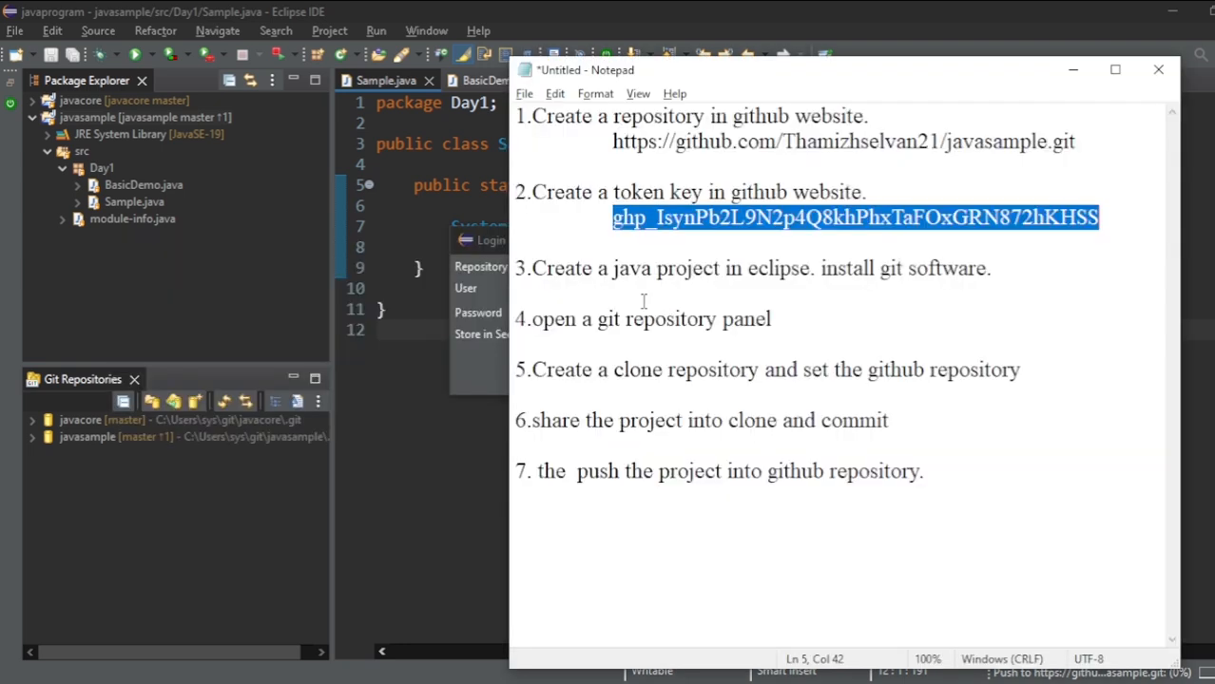
key("alt+Tab")
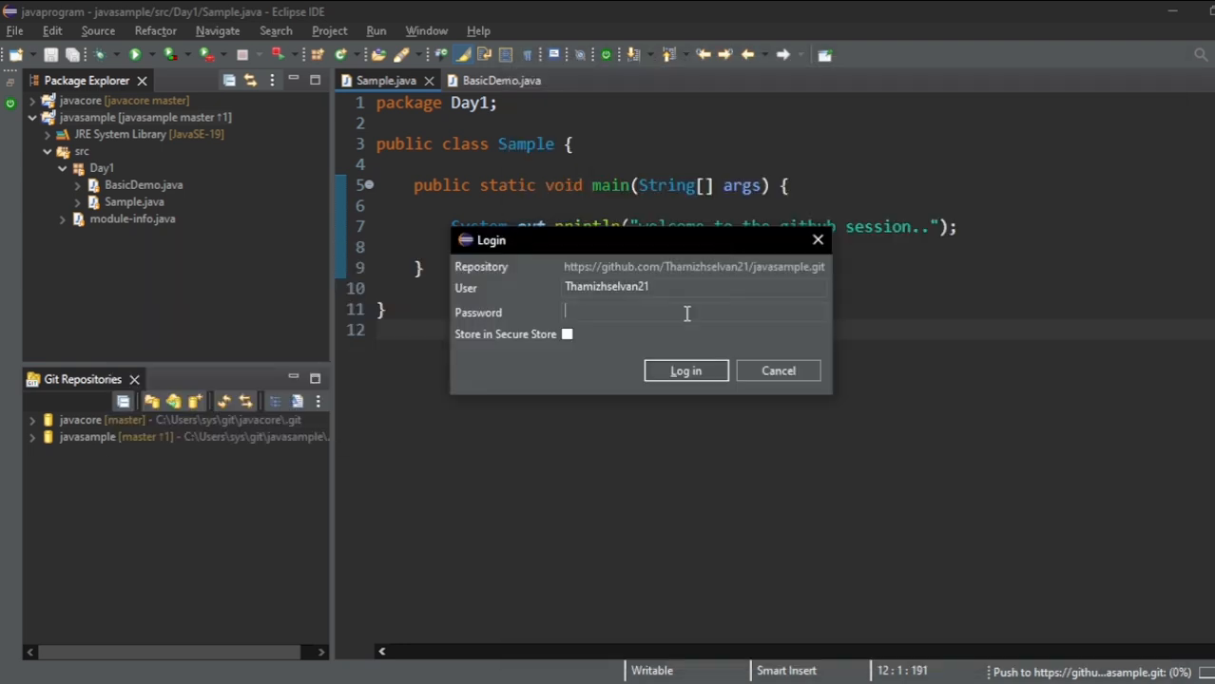
key("ctrl+v")
left_click(694, 374)
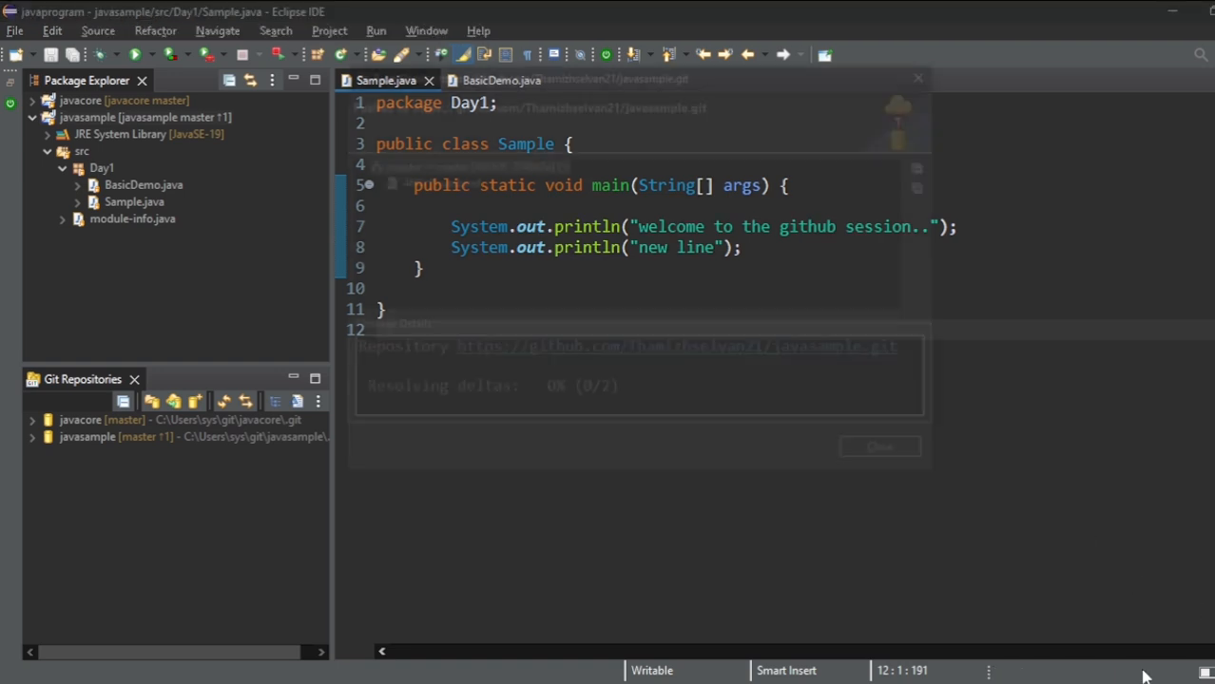
left_click(918, 456)
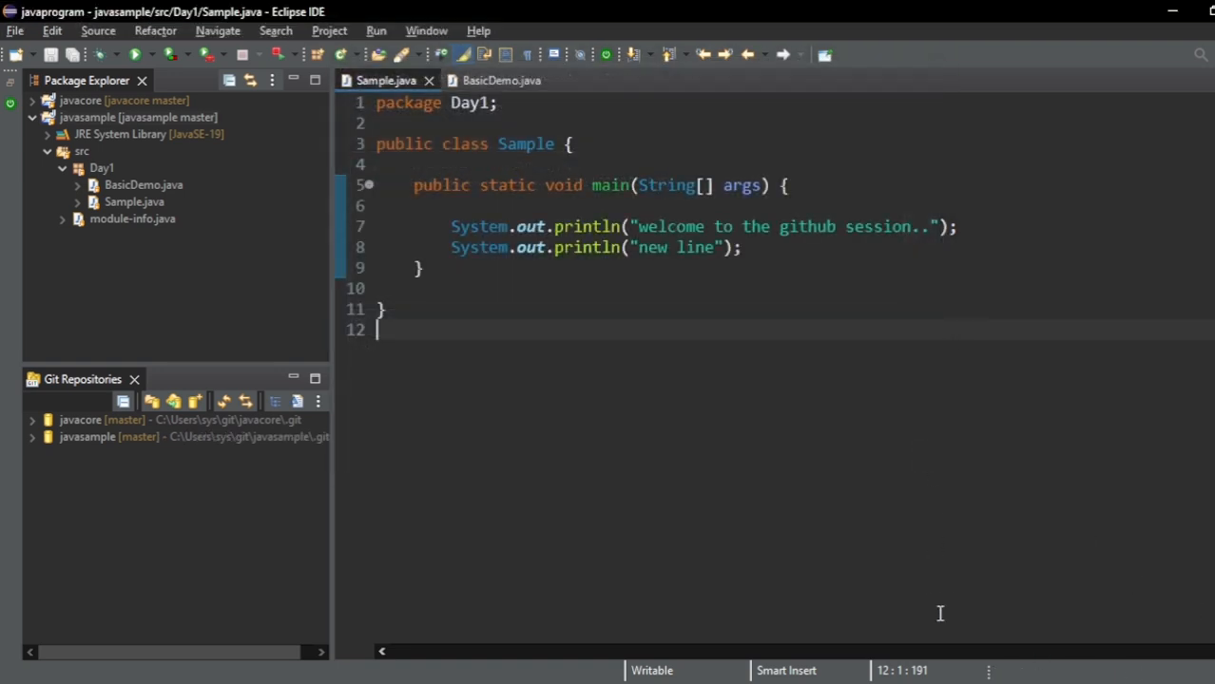
- Switch to the browser, reload Sample.java on GitHub, check its new line and the BasicDemo.java file, and return to Eclipse
left_click(766, 682)
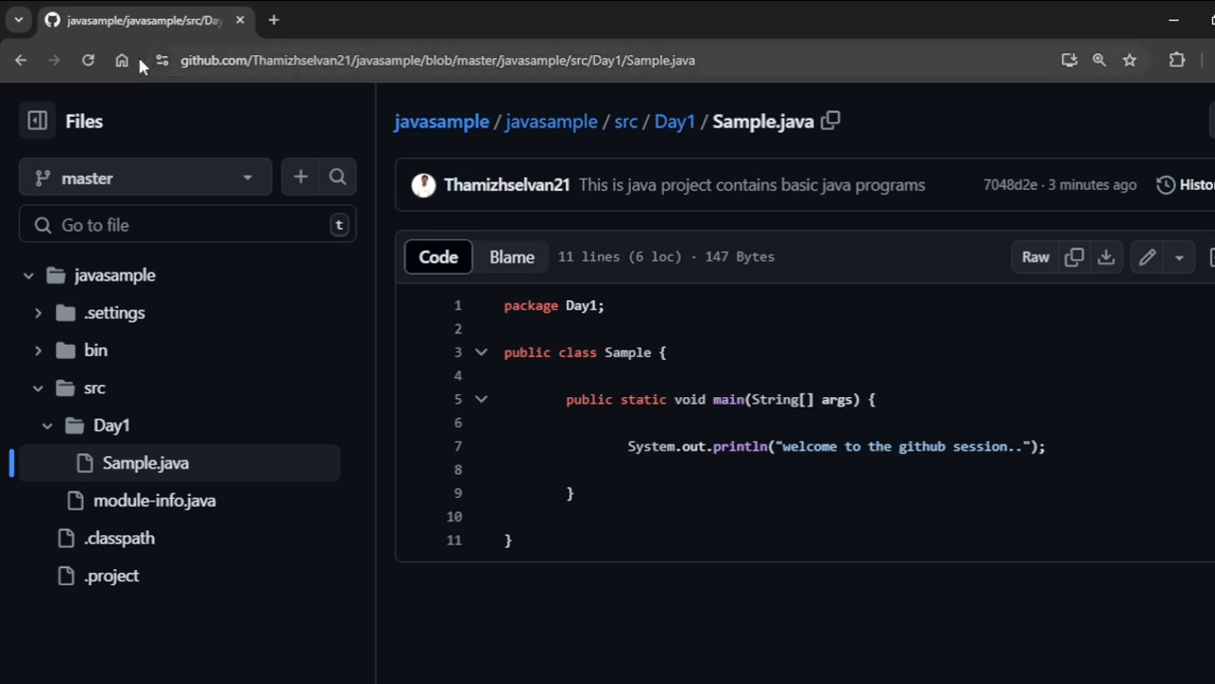
key("F5")
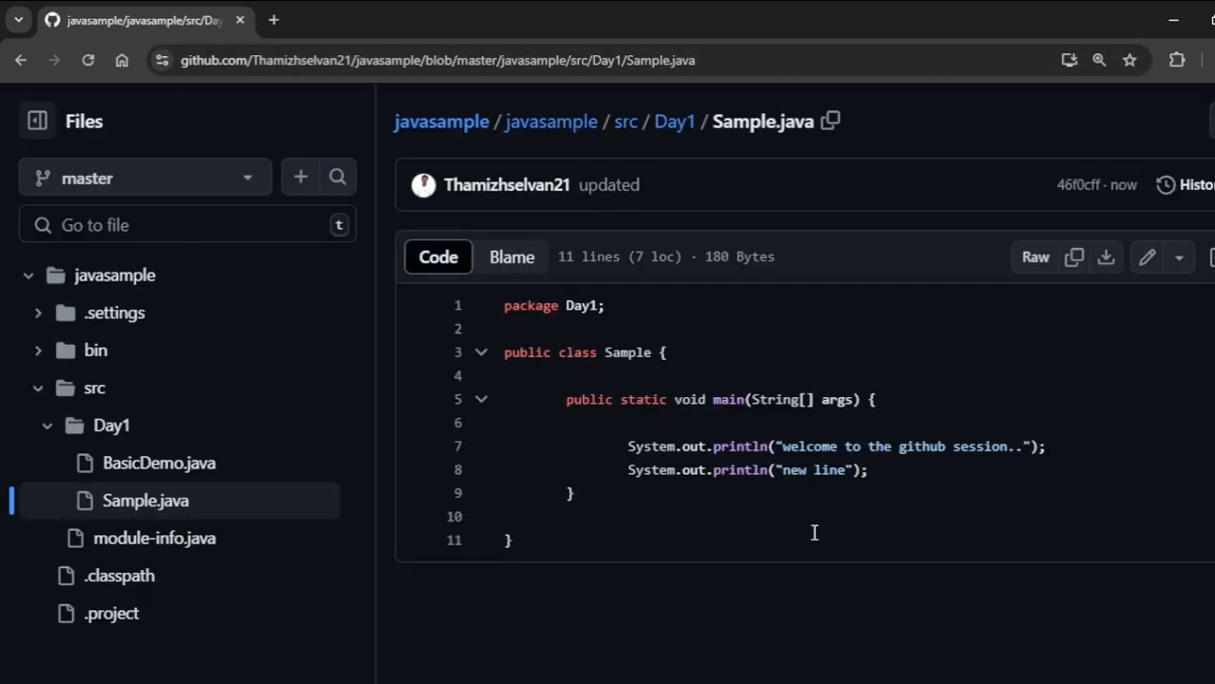
left_click_drag(869, 471, 895, 481)
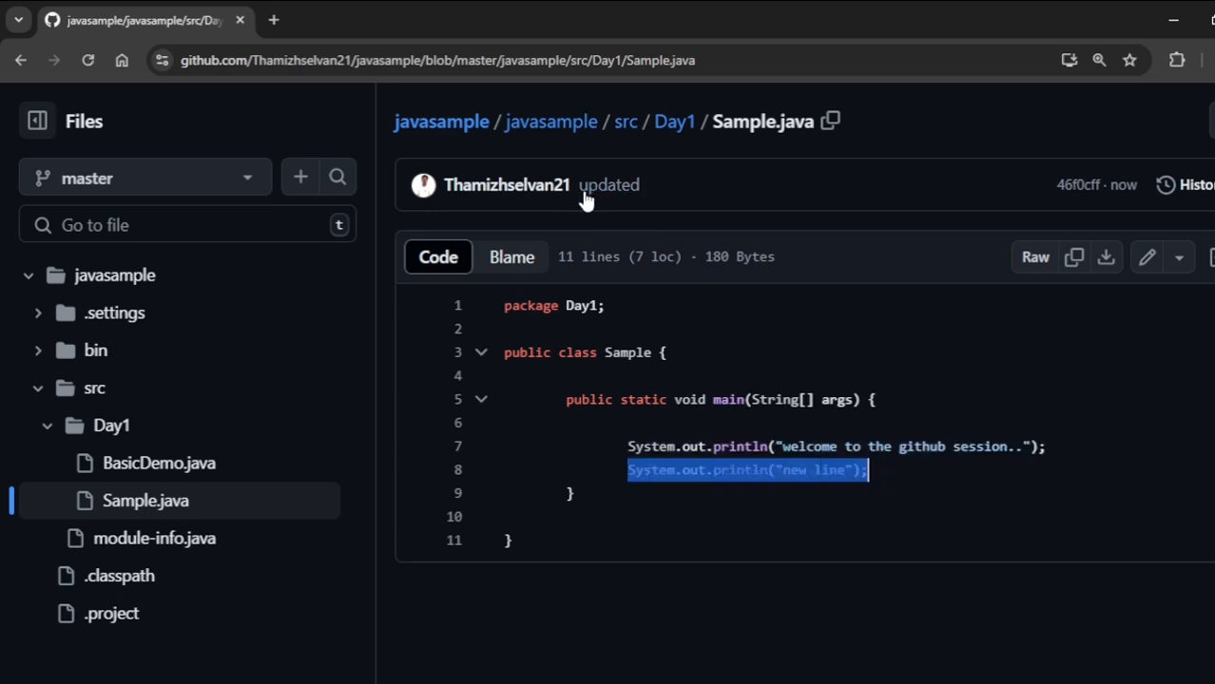
left_click(881, 546)
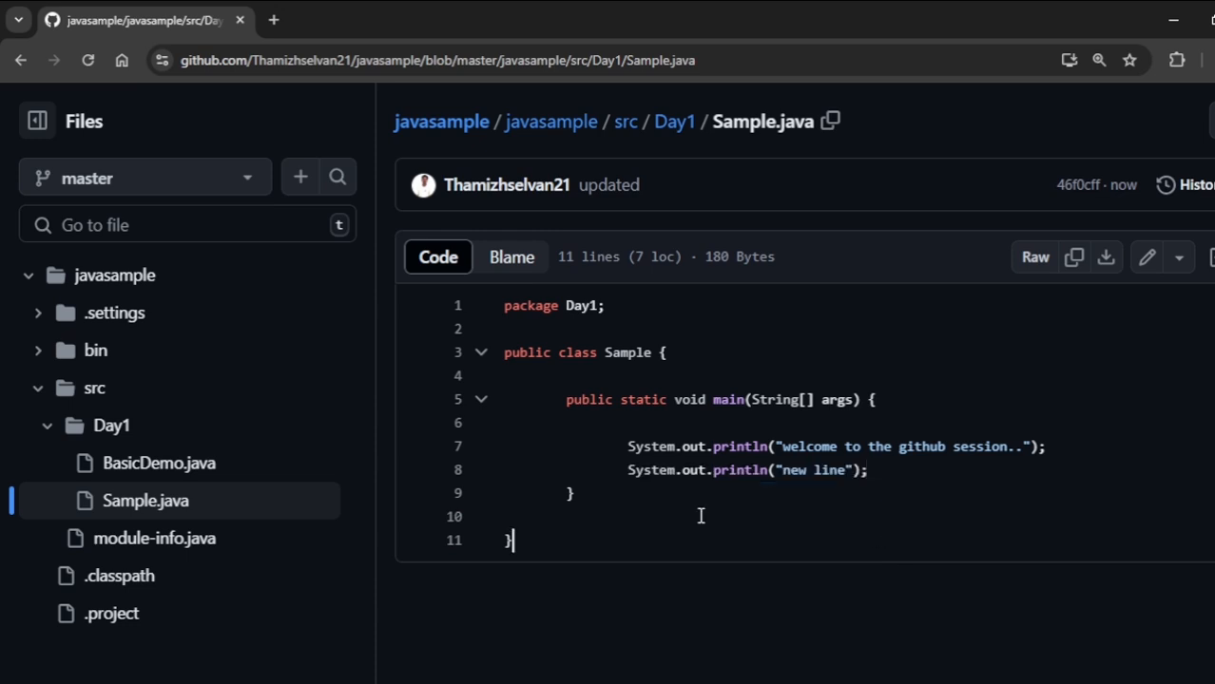
left_click(121, 474)
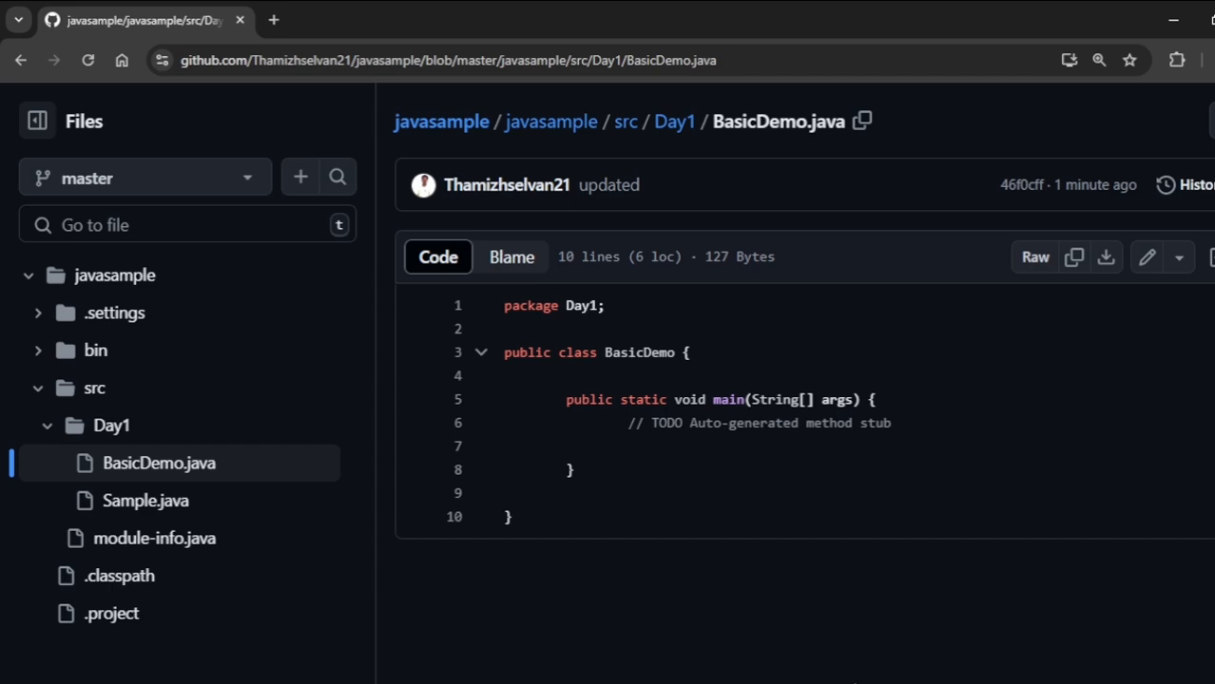
left_click(855, 683)
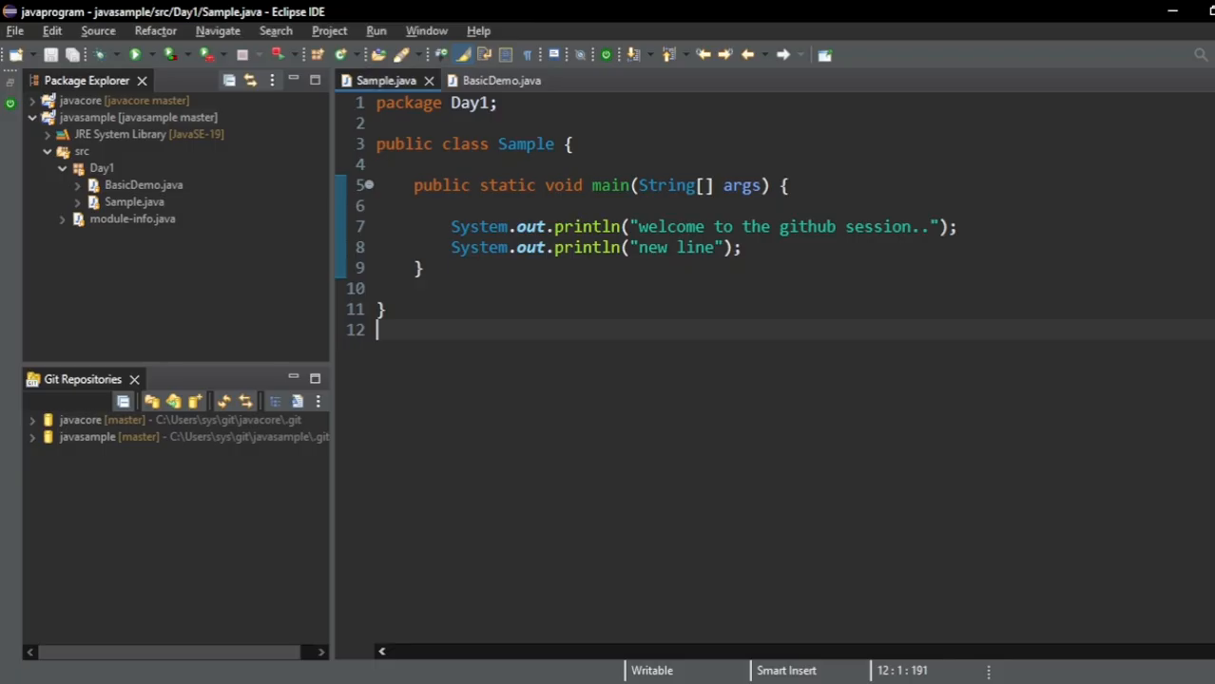